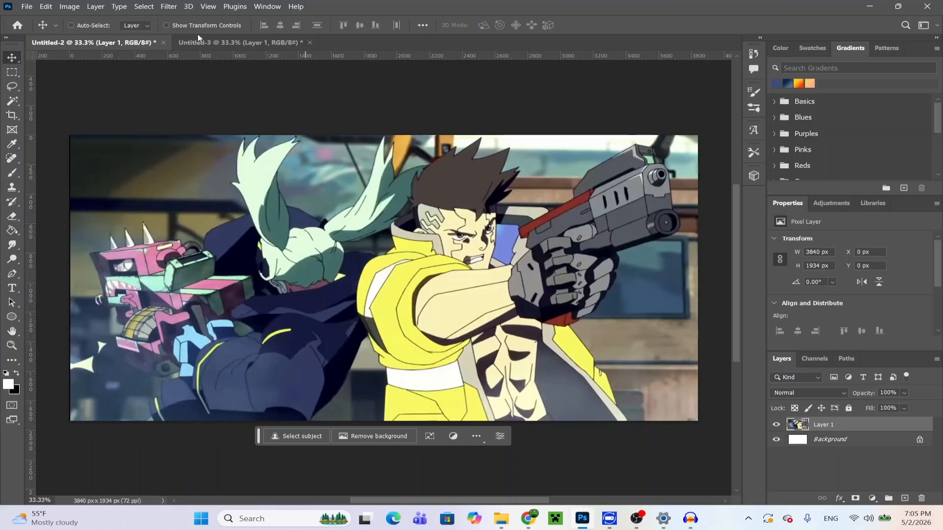
{"action": "left_click", "coordinate": [223, 43]}
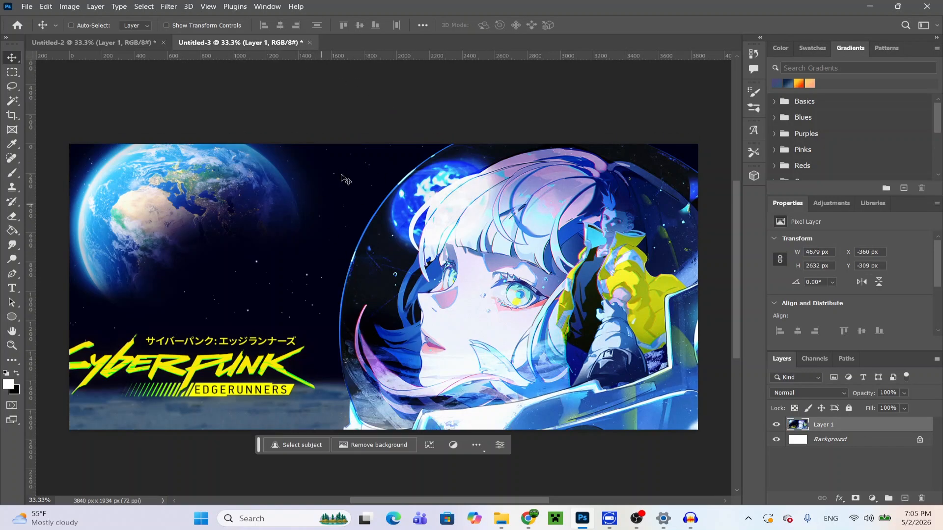
{"action": "left_click", "coordinate": [82, 44]}
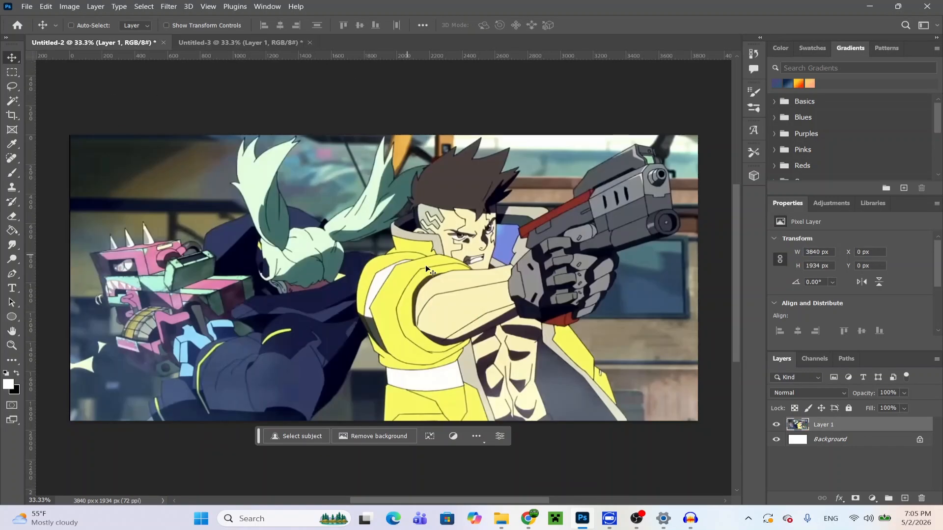
{"action": "left_click", "coordinate": [223, 43]}
{"action": "left_click", "coordinate": [65, 43]}
Step: Add a Black & White adjustment layer and a Threshold adjustment layer above the anime image
{"action": "left_click", "coordinate": [872, 499]}
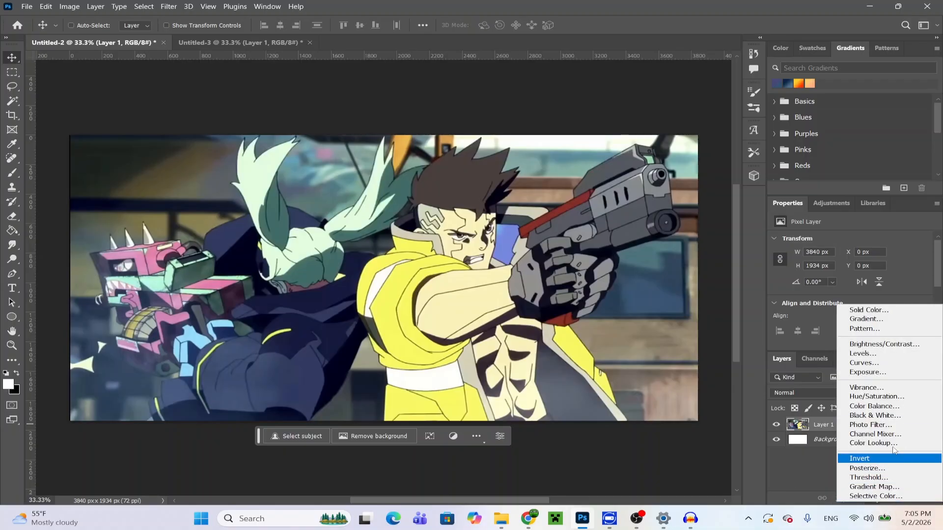
{"action": "left_click", "coordinate": [878, 416]}
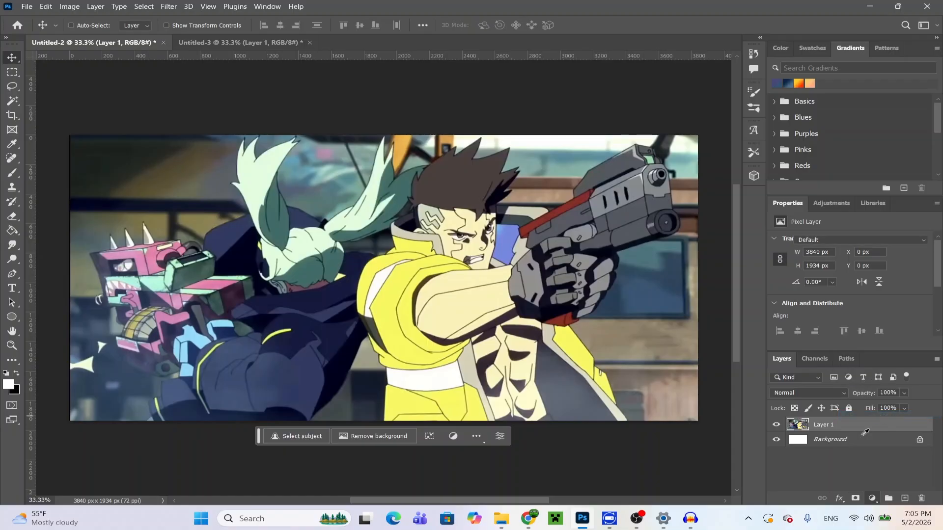
{"action": "left_click", "coordinate": [869, 497]}
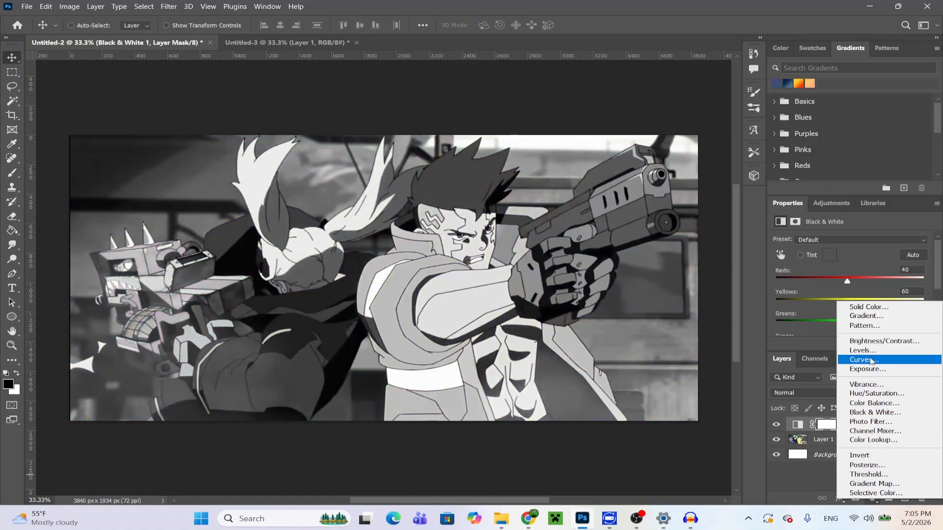
{"action": "left_click", "coordinate": [868, 474]}
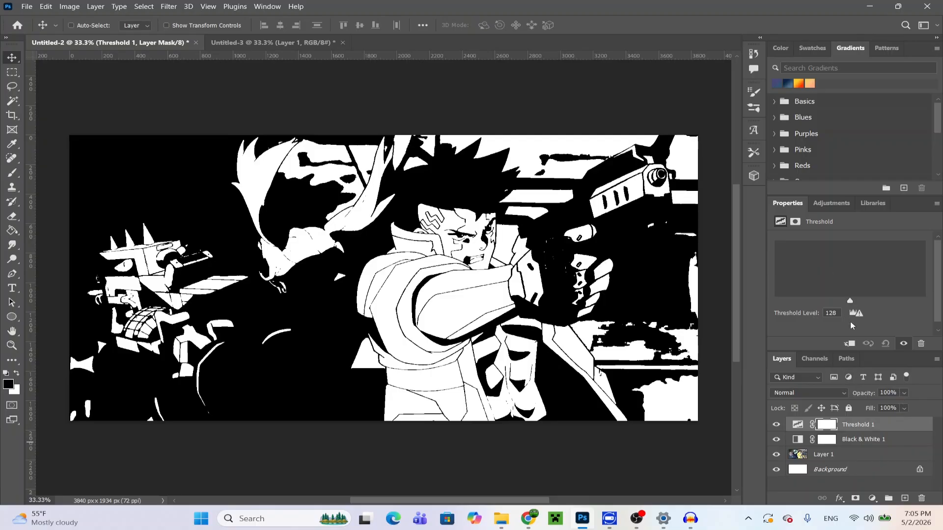
Step: Lower the Threshold layer's opacity to 26% and add a new empty layer above it
{"action": "left_click", "coordinate": [904, 393]}
{"action": "left_click_drag", "start_coordinate": [906, 405], "coordinate": [876, 407]}
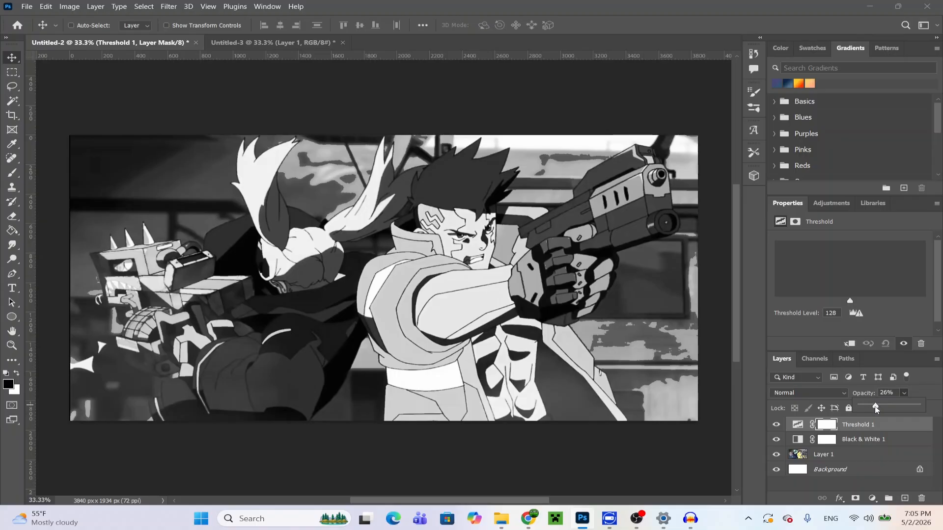
{"action": "left_click_drag", "start_coordinate": [873, 408], "coordinate": [881, 407]}
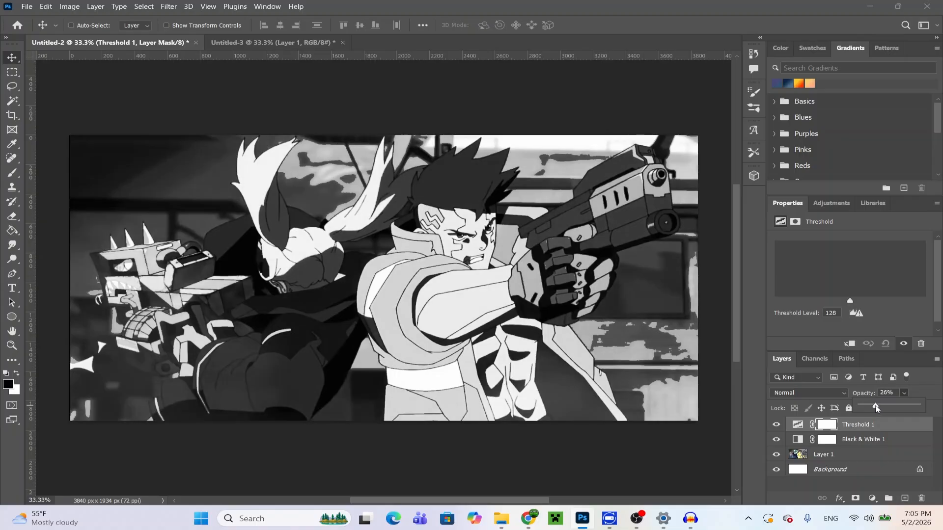
{"action": "left_click", "coordinate": [905, 498]}
{"action": "key", "text": "x"}
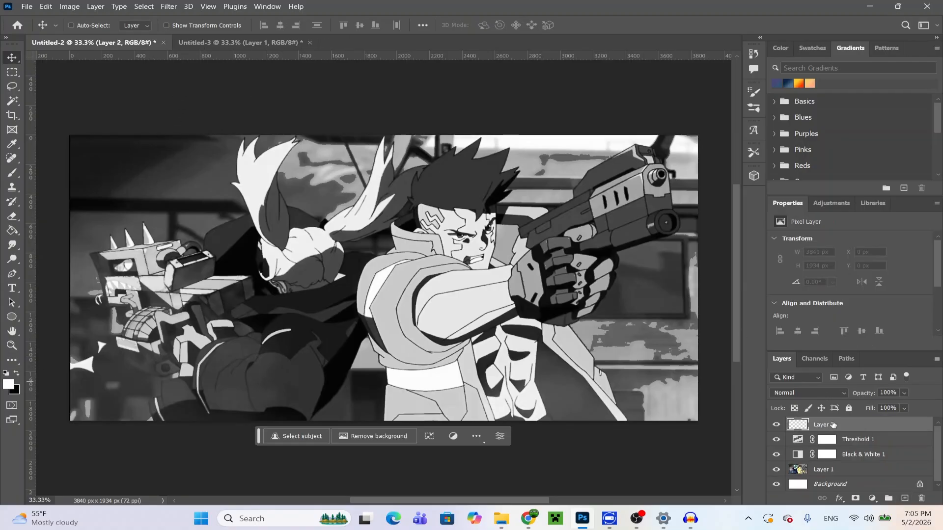
Step: With the Threshold and Black & White layers temporarily hidden, sample the creature-shaped gun's pink and set the foreground colour to dark magenta 6a0041
{"action": "left_click", "coordinate": [776, 439]}
{"action": "left_click", "coordinate": [776, 454]}
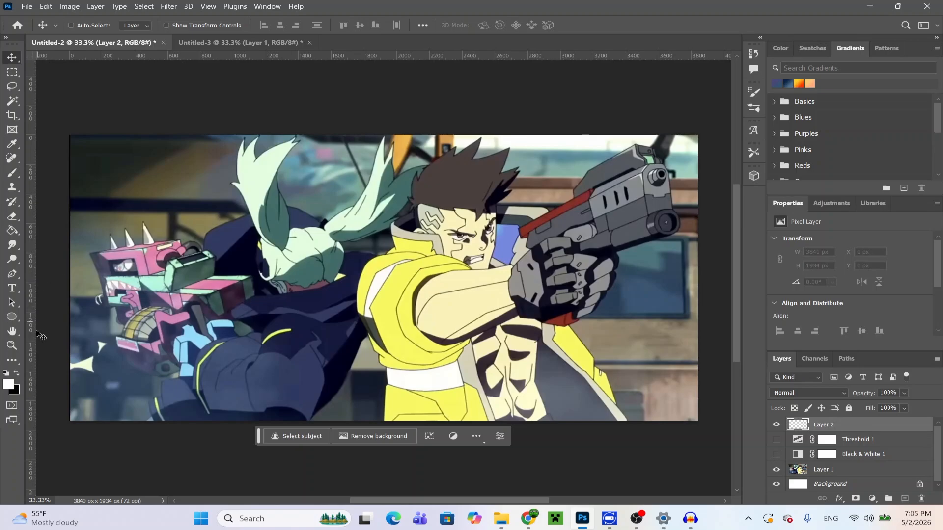
{"action": "left_click", "coordinate": [12, 387]}
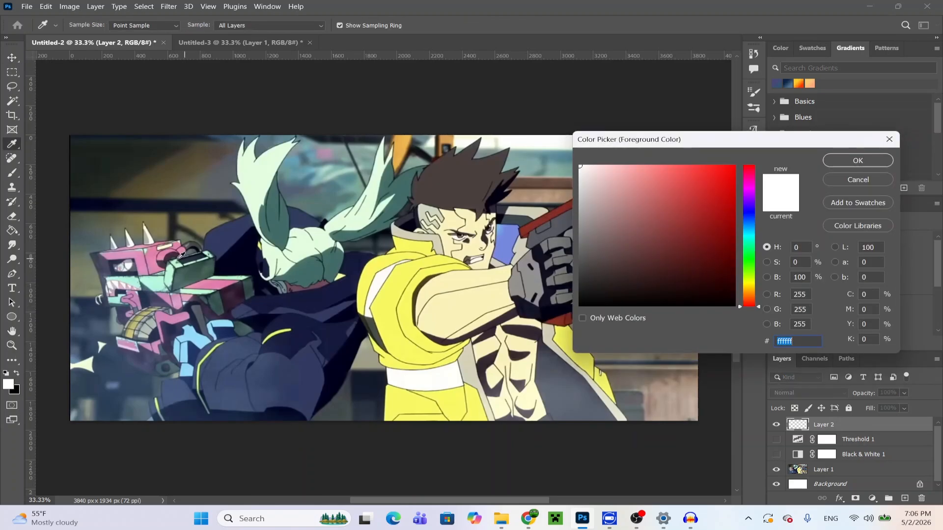
{"action": "left_click", "coordinate": [147, 252]}
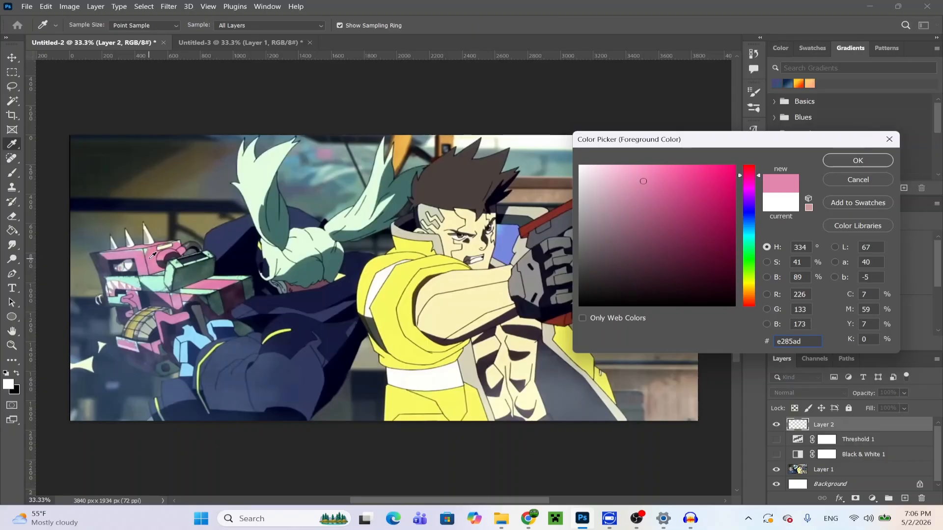
{"action": "left_click", "coordinate": [149, 259]}
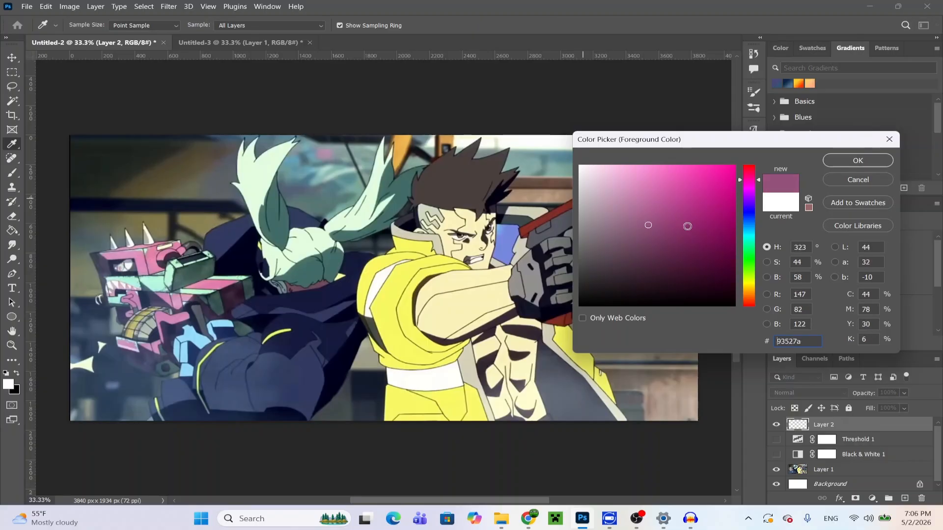
{"action": "mouse_move", "coordinate": [688, 226]}
{"action": "left_mouse_down"}
{"action": "mouse_move", "coordinate": [737, 229]}
{"action": "mouse_move", "coordinate": [753, 256]}
{"action": "mouse_move", "coordinate": [760, 248]}
{"action": "left_mouse_up"}
{"action": "left_click", "coordinate": [857, 165]}
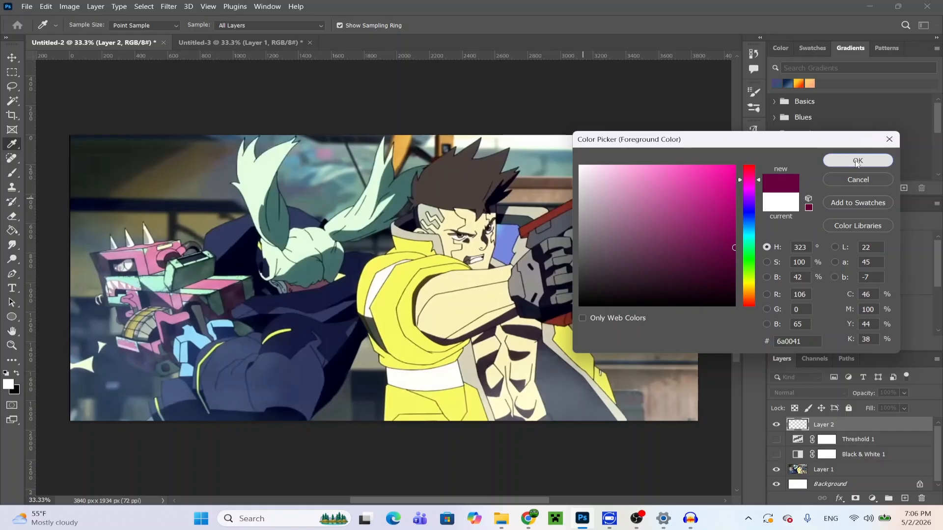
{"action": "left_click", "coordinate": [776, 468]}
{"action": "left_click", "coordinate": [776, 470]}
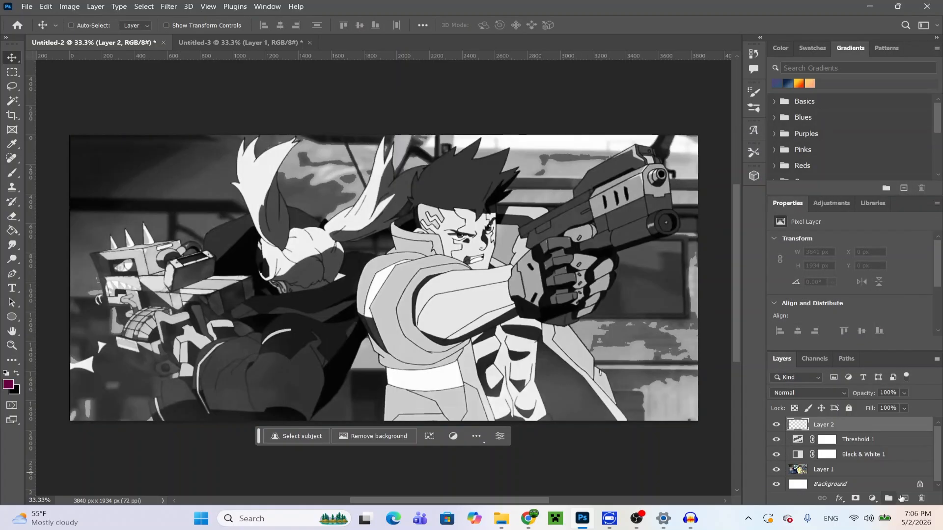
Step: Add a new layer and fill it with the dark magenta foreground colour using the Paint Bucket tool
{"action": "left_click", "coordinate": [903, 498]}
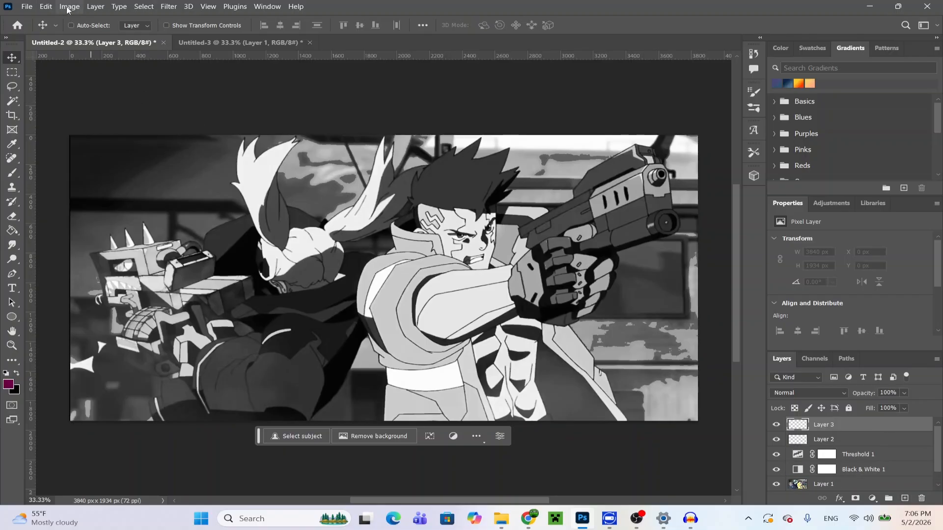
{"action": "left_click", "coordinate": [12, 231]}
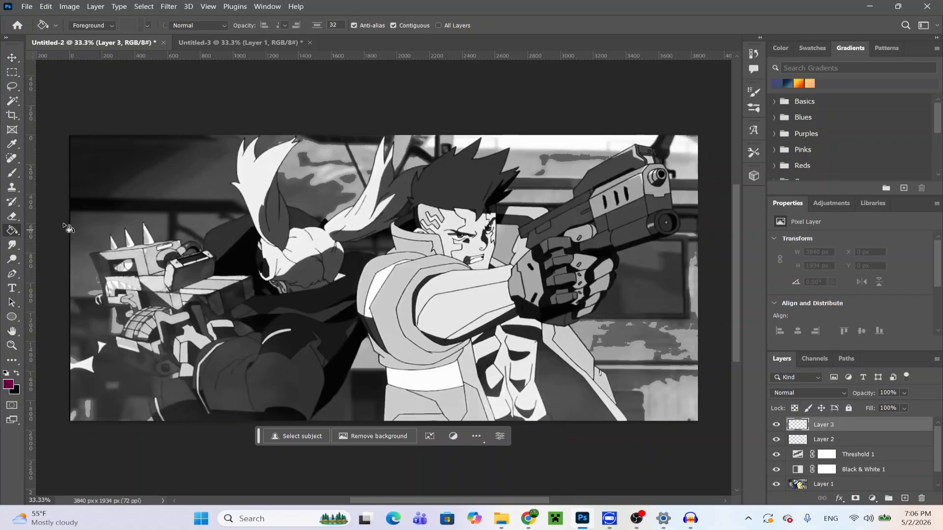
{"action": "left_click", "coordinate": [447, 264]}
Step: Set the dark magenta layer's blend mode to Lighten and its opacity to 40%
{"action": "left_click", "coordinate": [788, 391]}
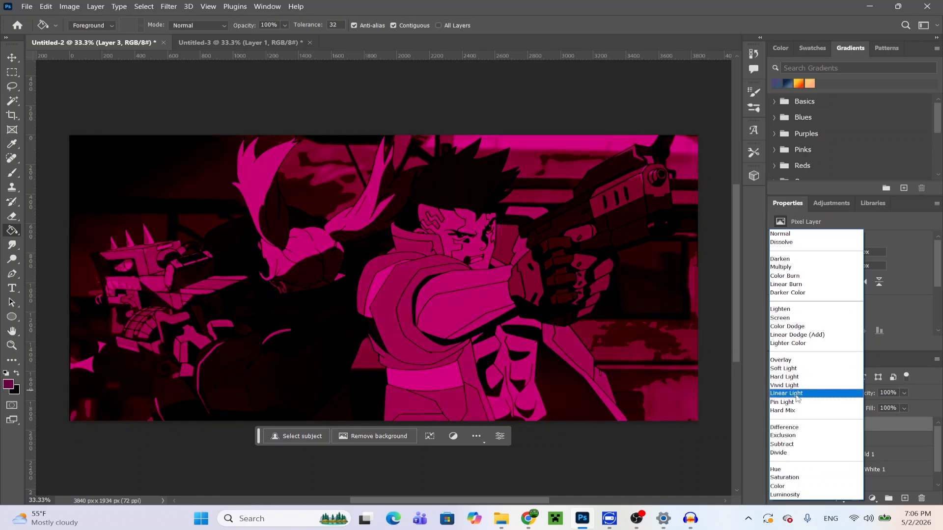
{"action": "left_click", "coordinate": [891, 352]}
{"action": "left_click_drag", "start_coordinate": [904, 391], "coordinate": [892, 408]}
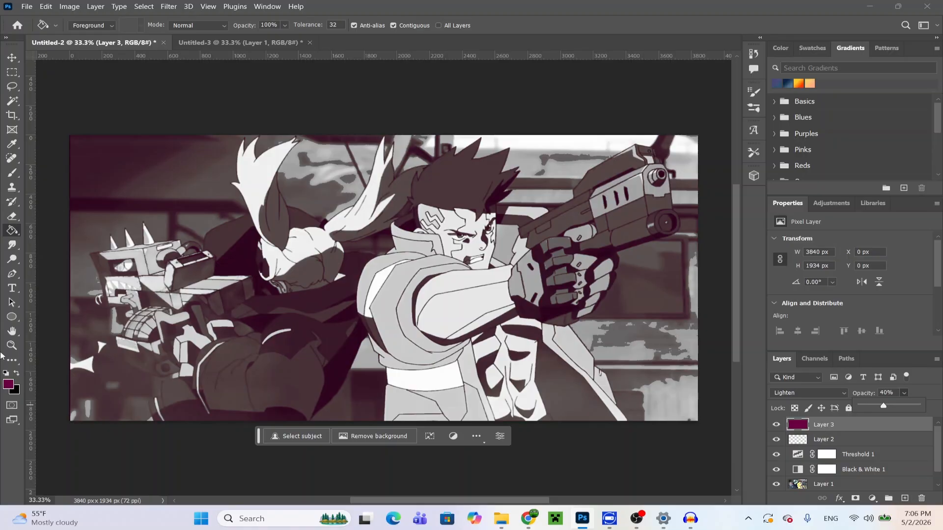
Step: Change the foreground colour to bright pink f10094 and fill a new layer on top with it
{"action": "left_click", "coordinate": [9, 384]}
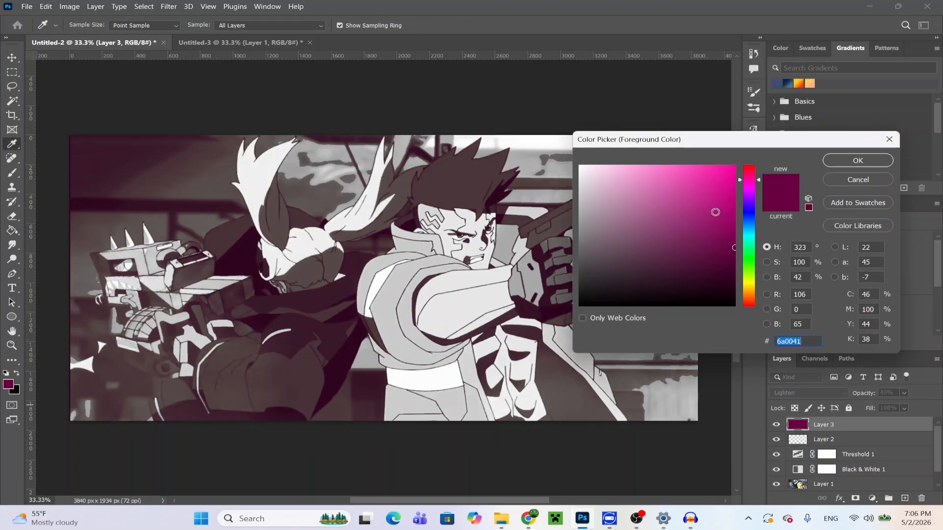
{"action": "left_click_drag", "start_coordinate": [715, 211], "coordinate": [750, 172]}
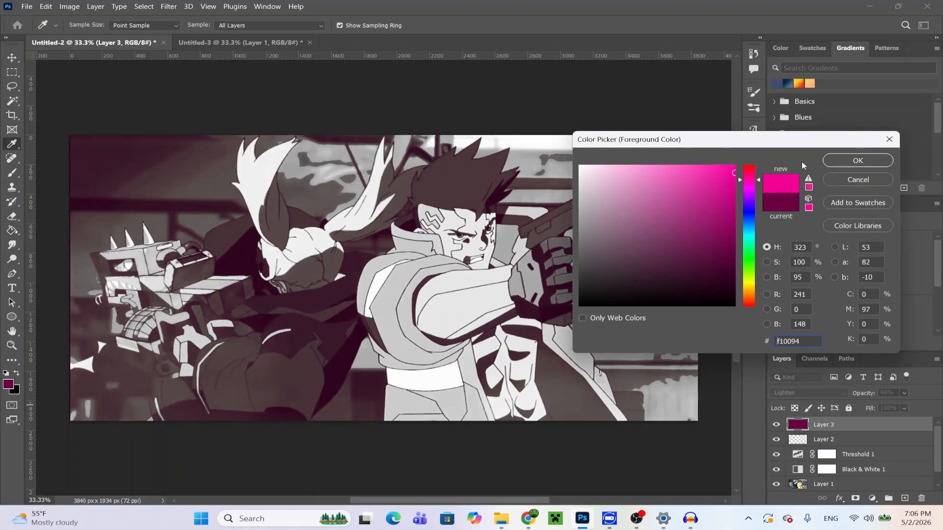
{"action": "left_click", "coordinate": [852, 162]}
{"action": "left_click", "coordinate": [904, 498]}
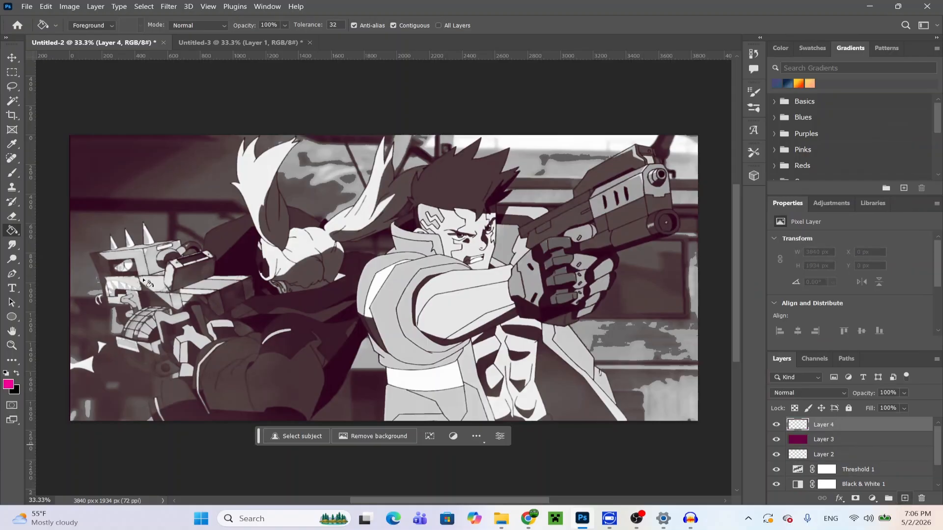
{"action": "left_click", "coordinate": [178, 228]}
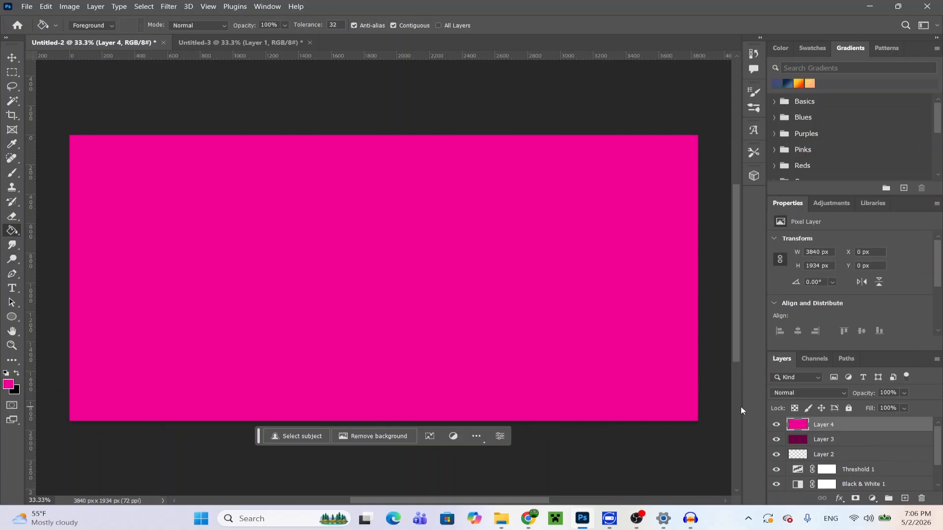
Step: Set the bright pink layer's blend mode to Lighten and its opacity to 23%
{"action": "left_click", "coordinate": [827, 391]}
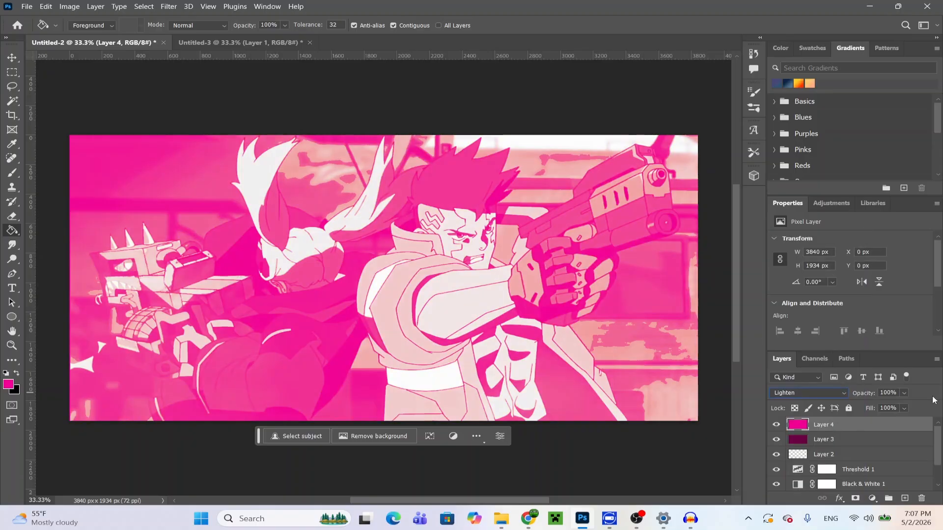
{"action": "left_click", "coordinate": [903, 393]}
{"action": "left_click_drag", "start_coordinate": [890, 408], "coordinate": [879, 407]}
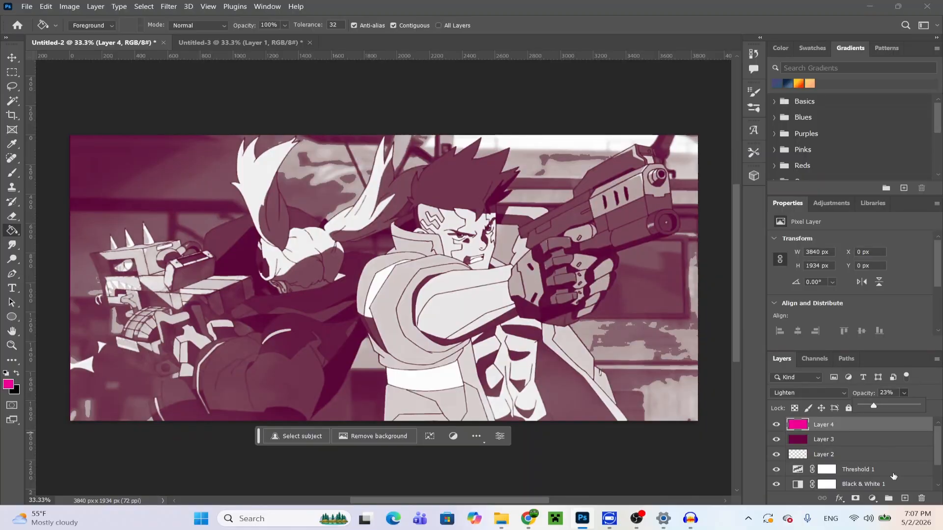
Step: Add an Exposure adjustment layer on top with offset +0.0145 and gamma correction 0.89
{"action": "left_click", "coordinate": [872, 498]}
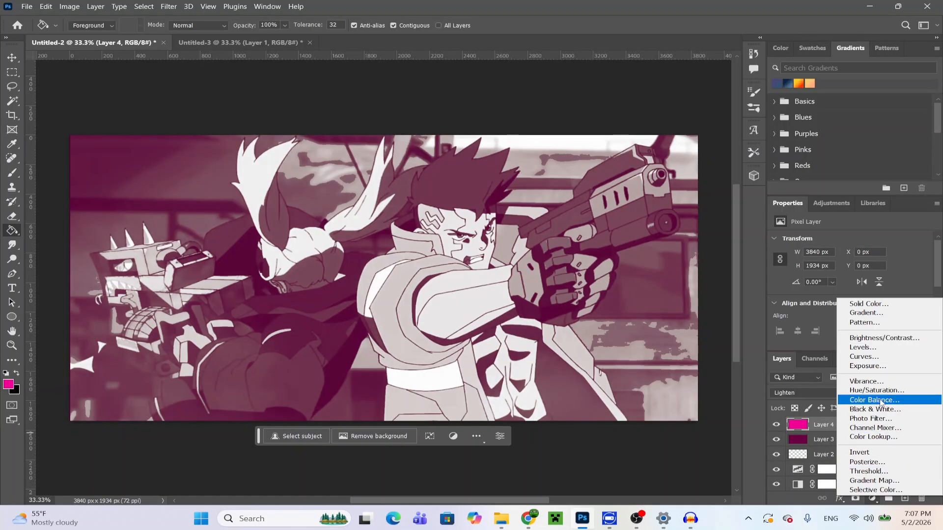
{"action": "left_click", "coordinate": [876, 365]}
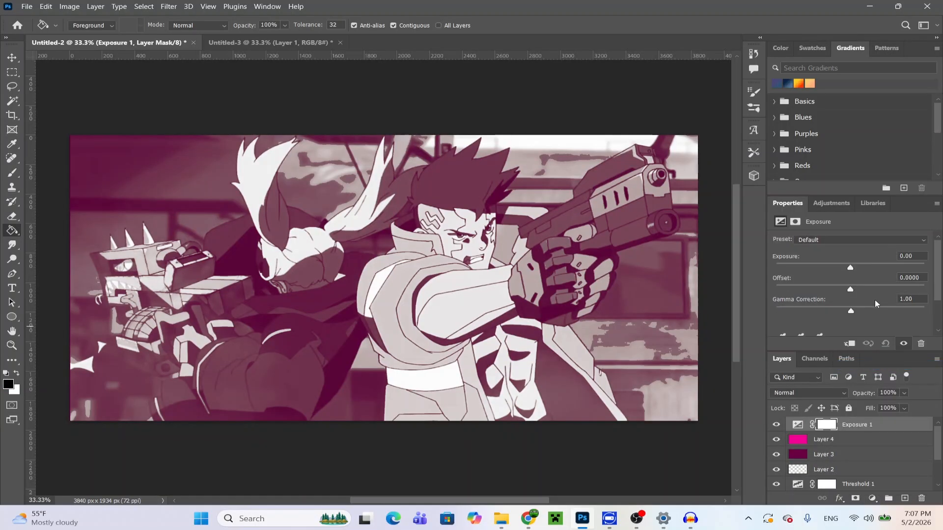
{"action": "left_click_drag", "start_coordinate": [852, 312], "coordinate": [853, 290]}
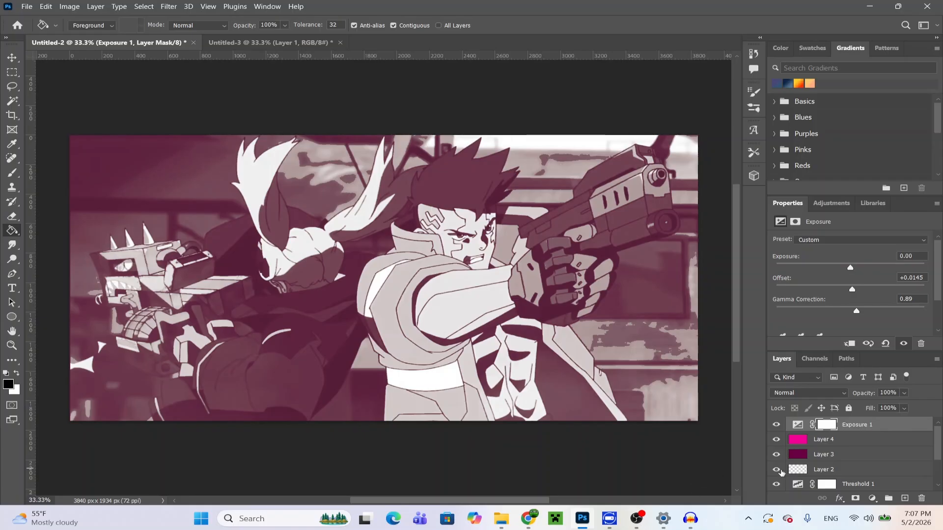
Step: Paint soft black shading along the left and lower edges on a new top layer, and set that layer's opacity to 10%
{"action": "left_click", "coordinate": [905, 498]}
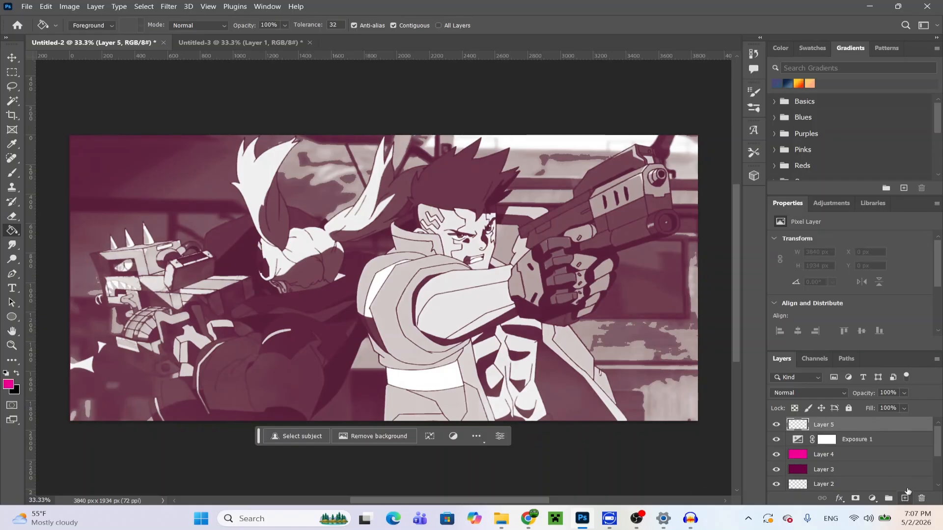
{"action": "left_click", "coordinate": [6, 374]}
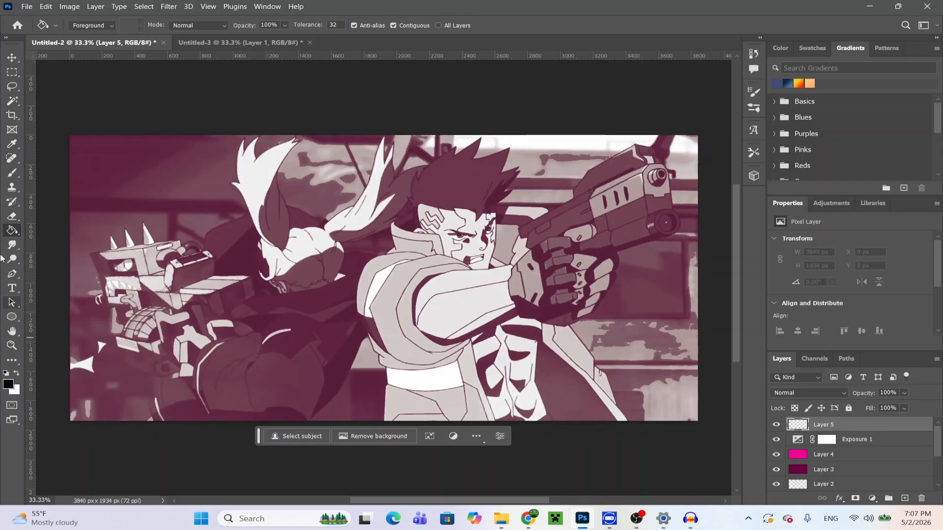
{"action": "left_click", "coordinate": [17, 175]}
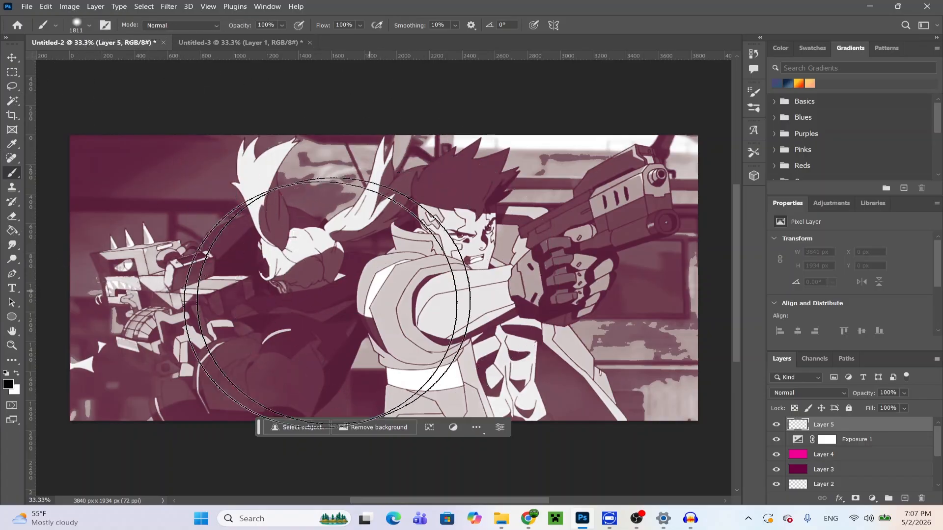
{"action": "scroll", "coordinate": [295, 393], "scroll_direction": "down", "scroll_amount": 1}
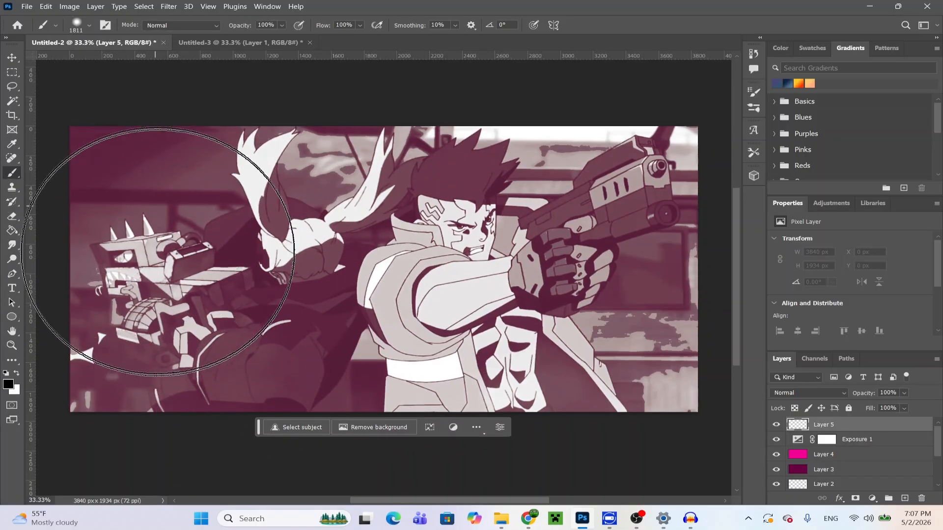
{"action": "mouse_move", "coordinate": [106, 295]}
{"action": "left_mouse_down"}
{"action": "mouse_move", "coordinate": [137, 181]}
{"action": "mouse_move", "coordinate": [135, 381]}
{"action": "mouse_move", "coordinate": [208, 446]}
{"action": "left_mouse_up"}
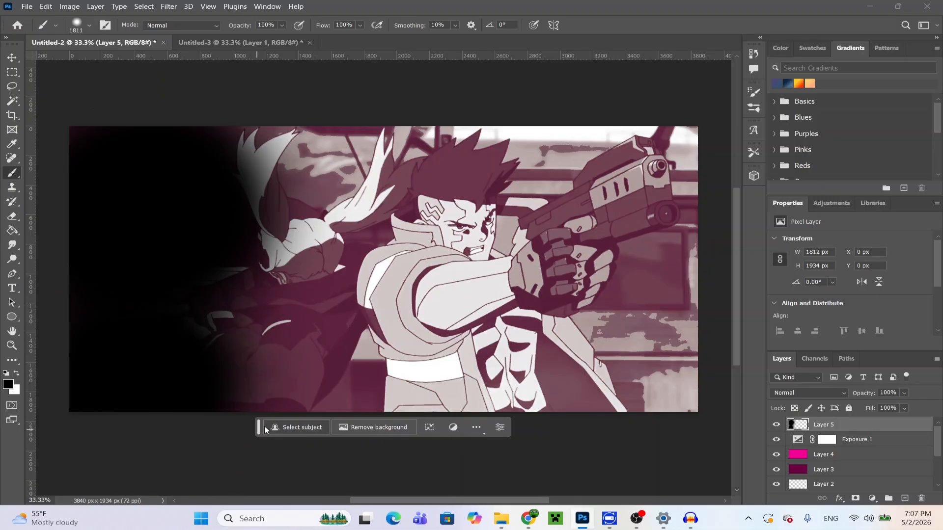
{"action": "mouse_move", "coordinate": [264, 427]}
{"action": "left_mouse_down"}
{"action": "mouse_move", "coordinate": [318, 466]}
{"action": "mouse_move", "coordinate": [694, 389]}
{"action": "mouse_move", "coordinate": [696, 256]}
{"action": "left_mouse_up"}
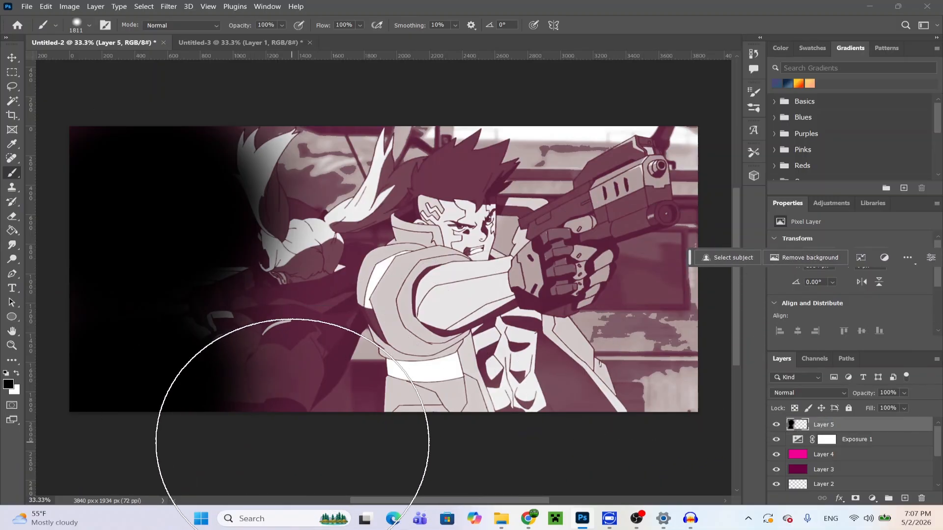
{"action": "left_click_drag", "start_coordinate": [292, 440], "coordinate": [402, 432]}
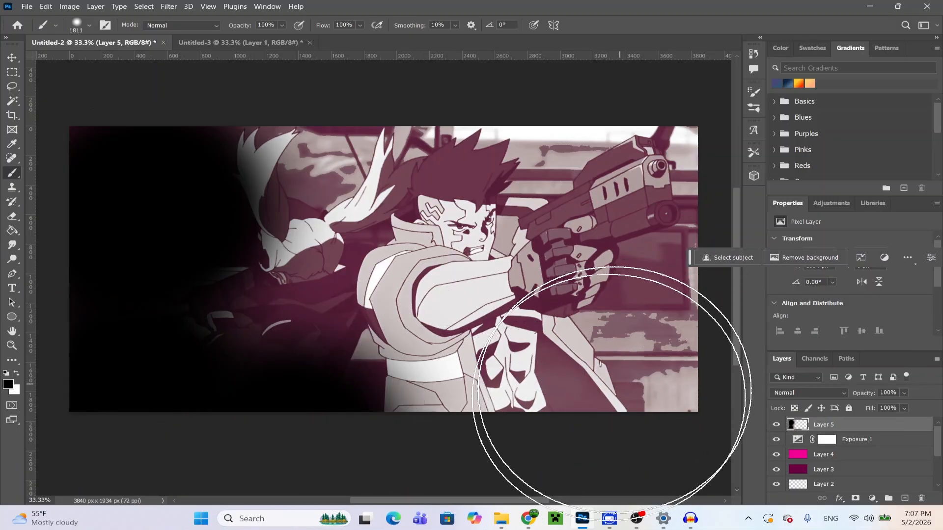
{"action": "mouse_move", "coordinate": [536, 400]}
{"action": "left_mouse_down"}
{"action": "mouse_move", "coordinate": [613, 409]}
{"action": "mouse_move", "coordinate": [643, 359]}
{"action": "mouse_move", "coordinate": [603, 415]}
{"action": "mouse_move", "coordinate": [485, 443]}
{"action": "mouse_move", "coordinate": [176, 455]}
{"action": "left_mouse_up"}
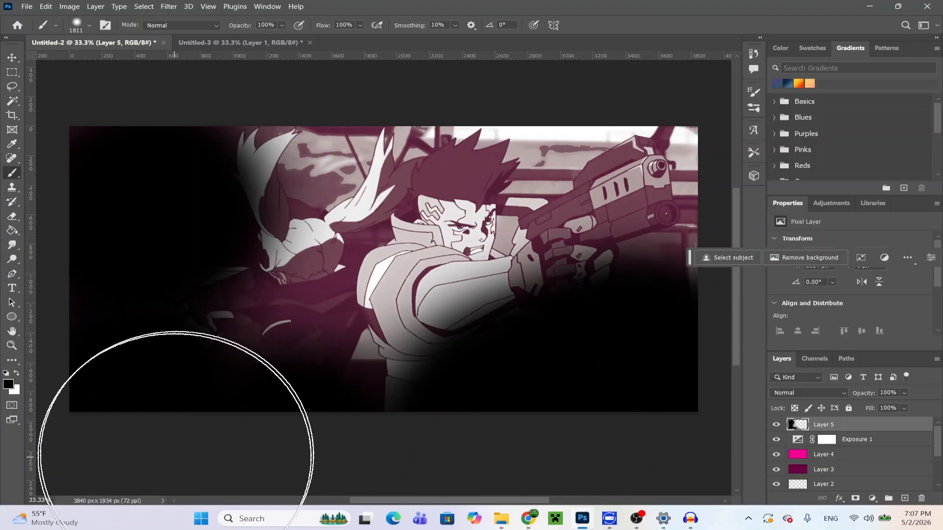
{"action": "left_click_drag", "start_coordinate": [257, 430], "coordinate": [222, 408]}
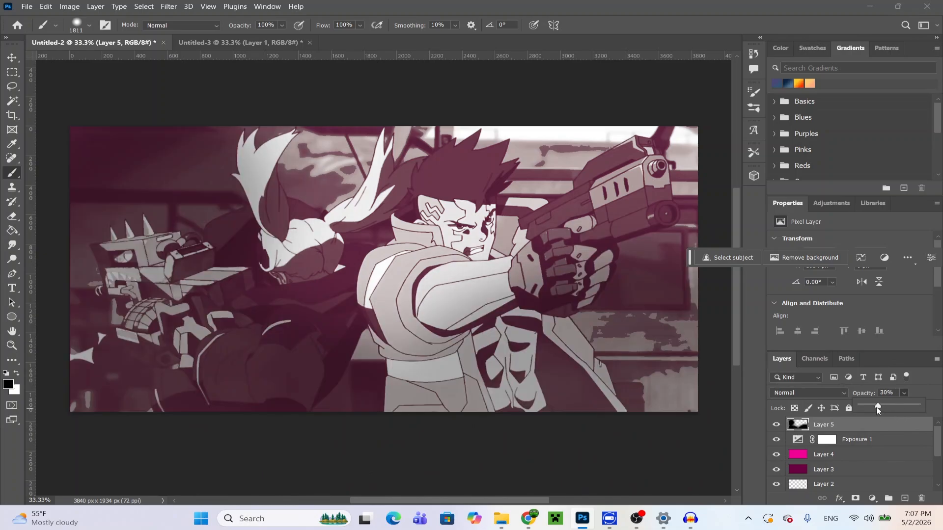
{"action": "left_click_drag", "start_coordinate": [867, 408], "coordinate": [865, 408]}
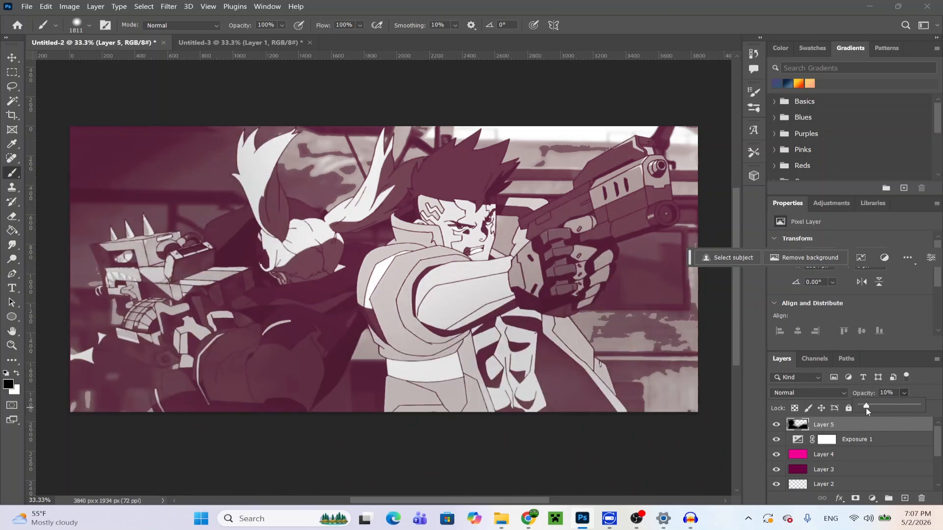
Step: Brush a soft white glow along the image's upper edge on a new top layer, and set that layer's opacity to 17%
{"action": "left_click", "coordinate": [904, 498]}
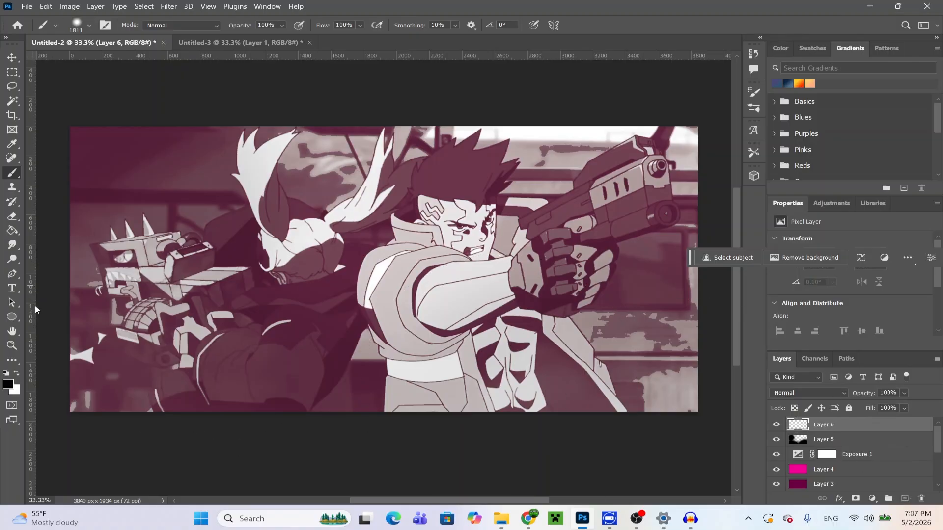
{"action": "left_click", "coordinate": [17, 376]}
{"action": "scroll", "coordinate": [432, 337], "scroll_direction": "up", "scroll_amount": 5}
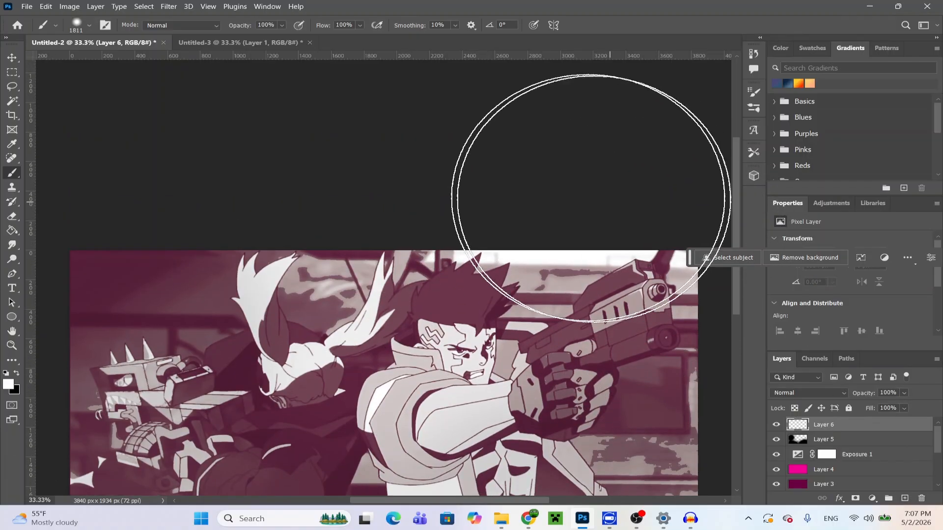
{"action": "left_click", "coordinate": [904, 499]}
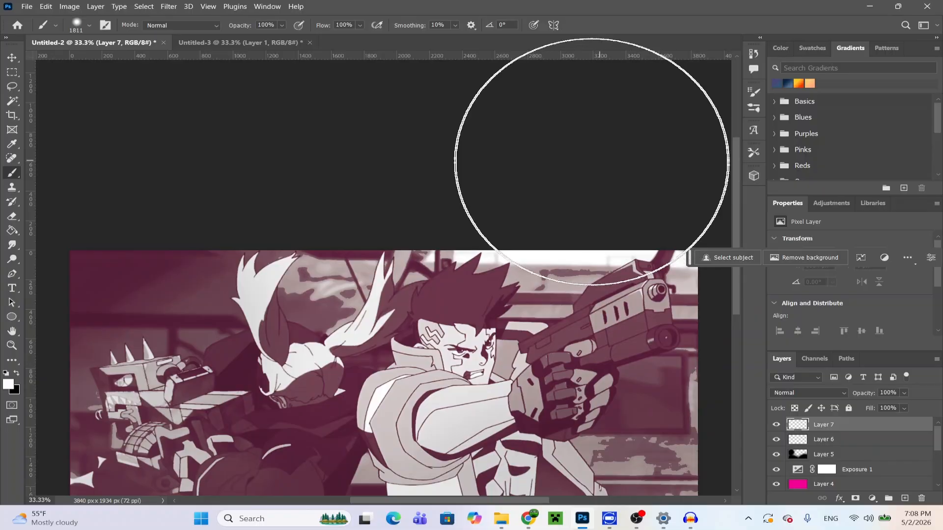
{"action": "left_click_drag", "start_coordinate": [589, 161], "coordinate": [366, 166]}
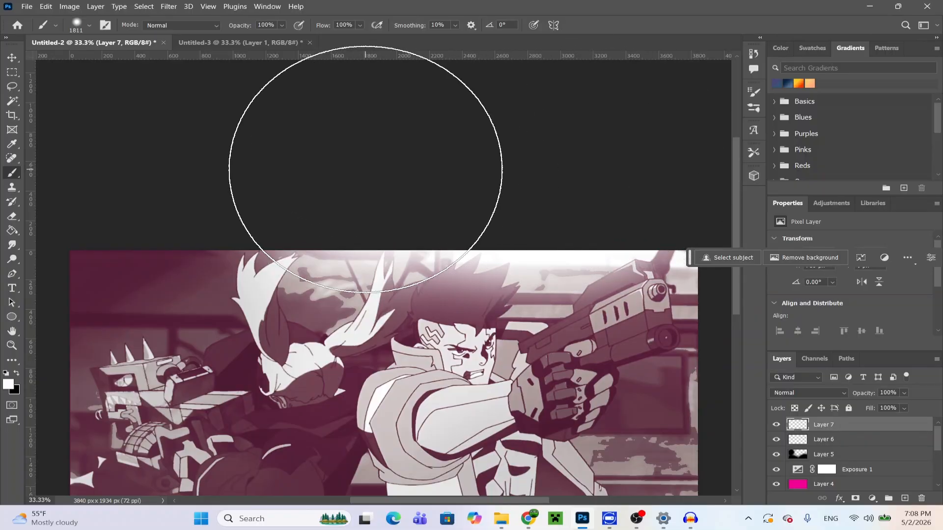
{"action": "scroll", "coordinate": [373, 196], "scroll_direction": "down", "scroll_amount": 4}
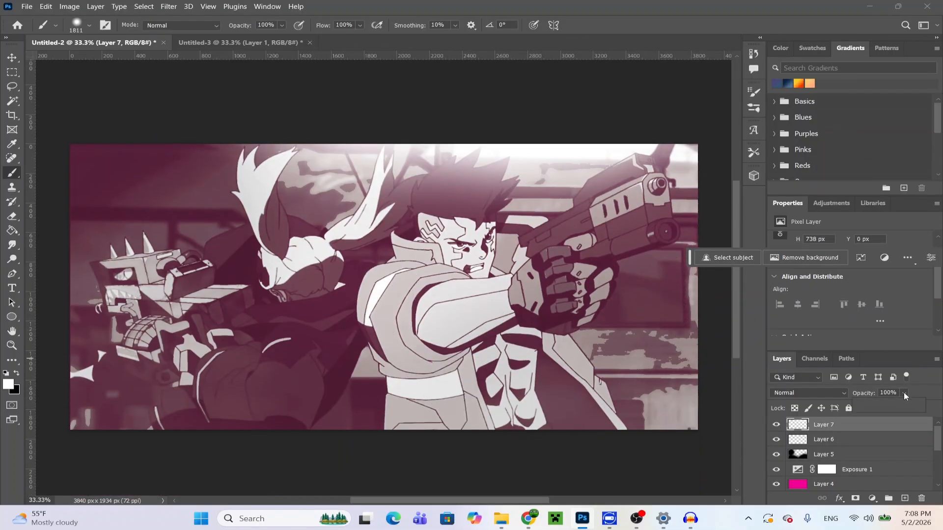
{"action": "left_click_drag", "start_coordinate": [902, 406], "coordinate": [877, 409]}
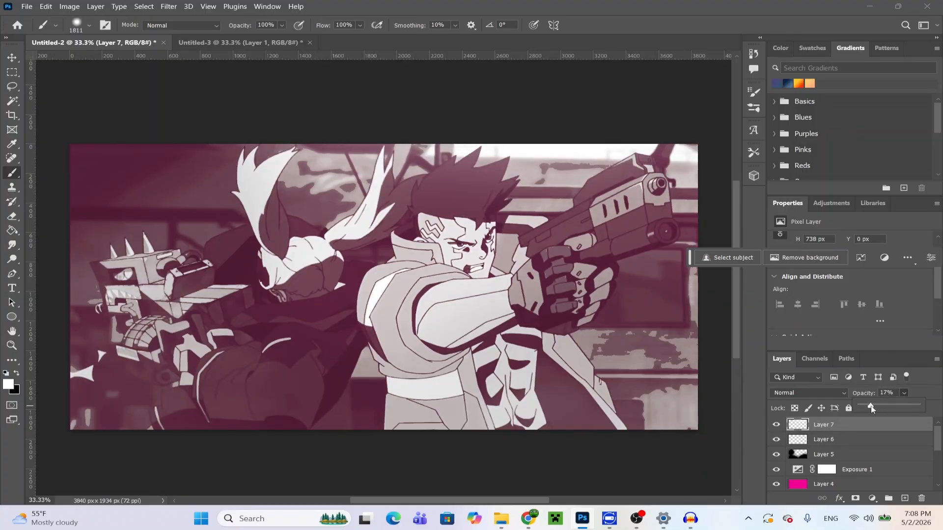
Step: Add a new top layer and apply the merged image to it with Multiply blending at 100% opacity
{"action": "left_click", "coordinate": [904, 497]}
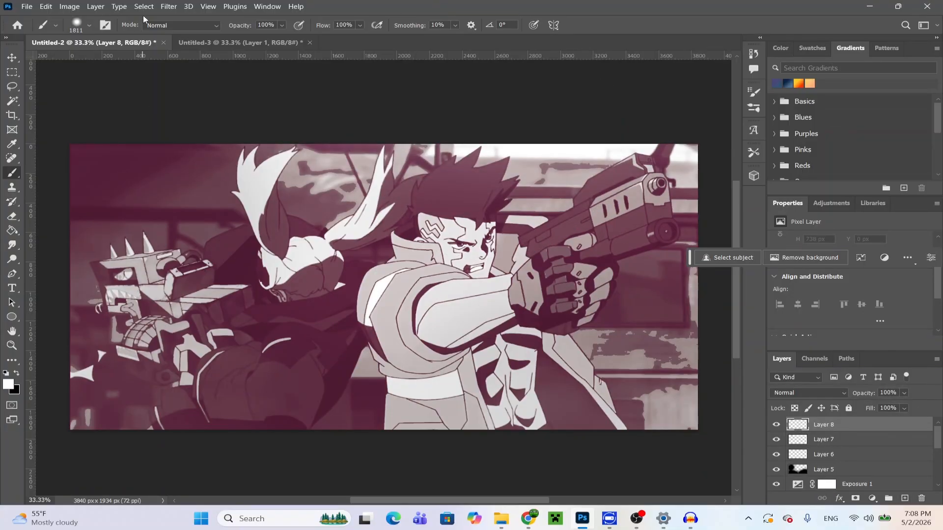
{"action": "left_click", "coordinate": [69, 6]}
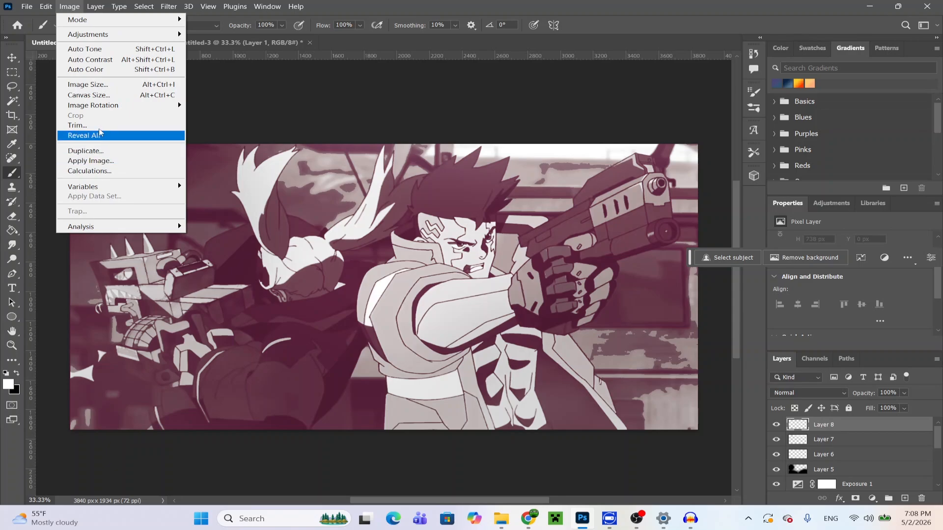
{"action": "left_click", "coordinate": [102, 162]}
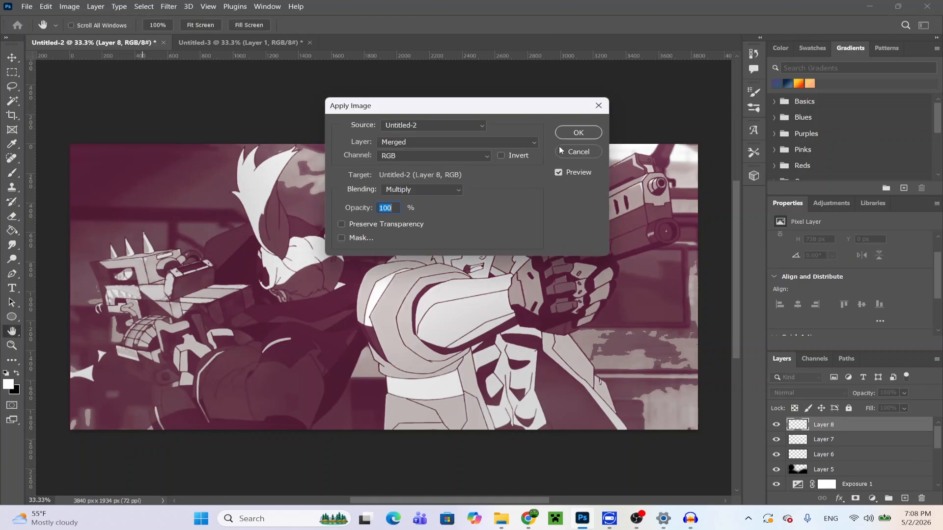
{"action": "left_click", "coordinate": [568, 131]}
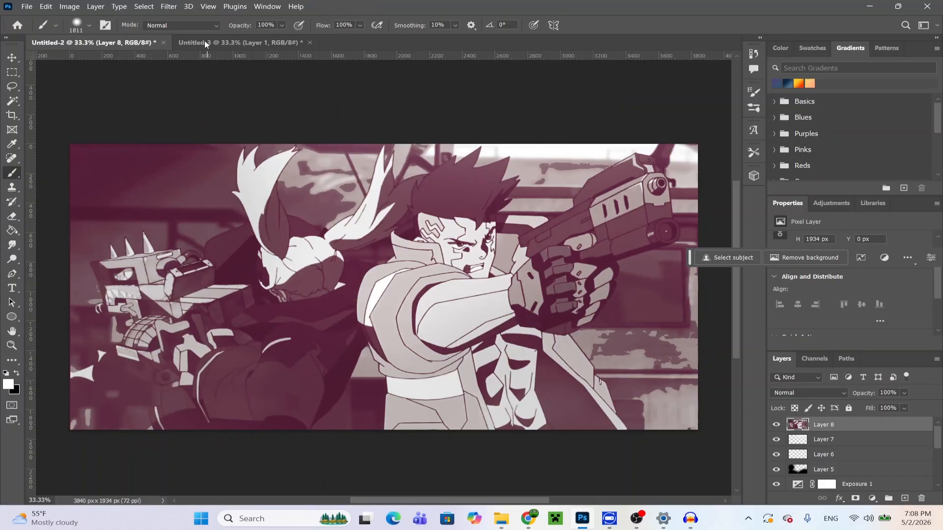
Step: Apply Smart Sharpen to the merged layer with amount 55%, radius 1.0 px, reduce noise 10% and Lens Blur removal
{"action": "left_click", "coordinate": [169, 7]}
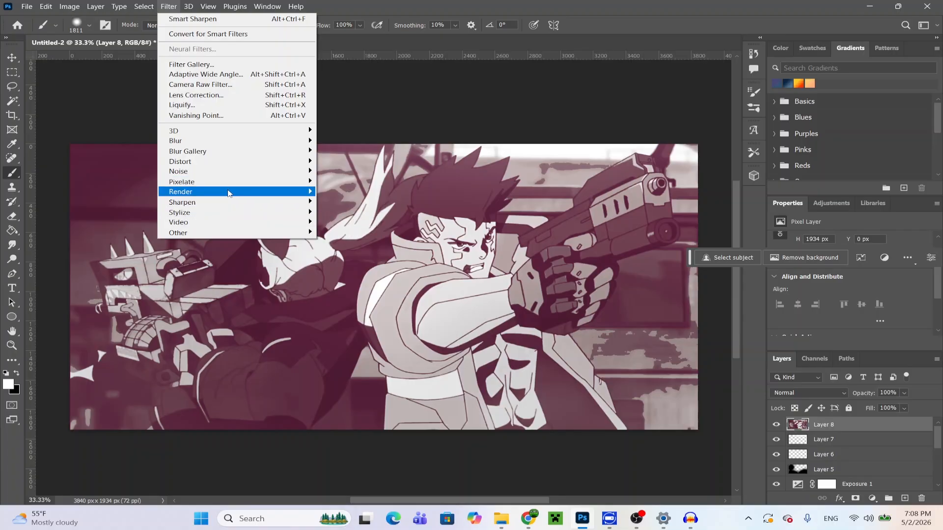
{"action": "mouse_move", "coordinate": [214, 212]}
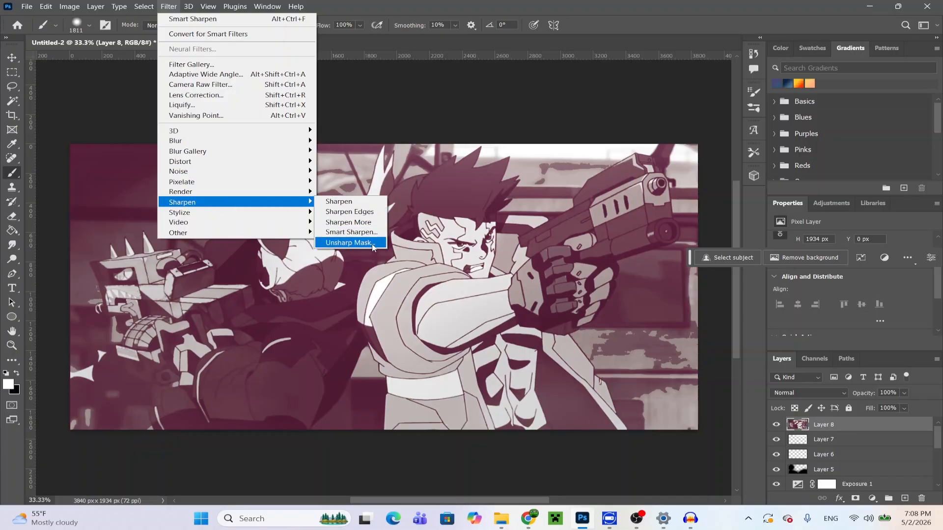
{"action": "left_click", "coordinate": [350, 232]}
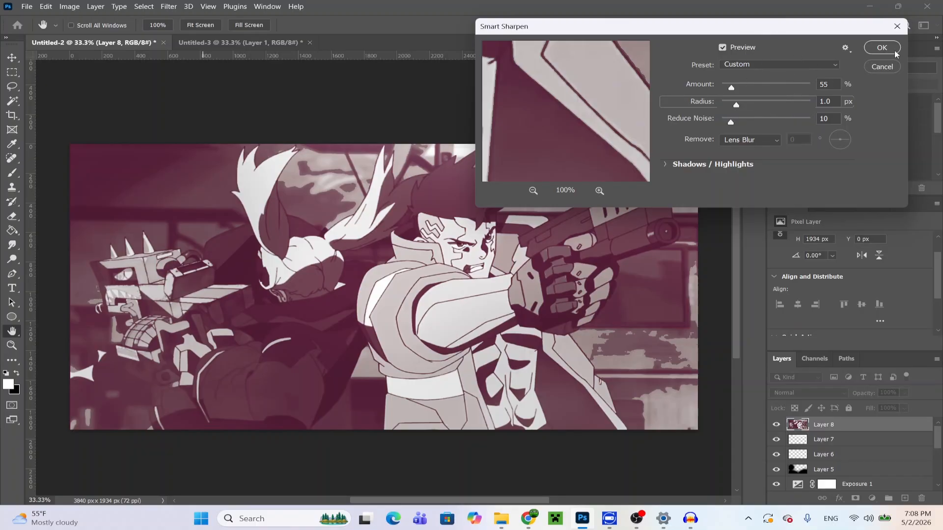
{"action": "left_click", "coordinate": [882, 47]}
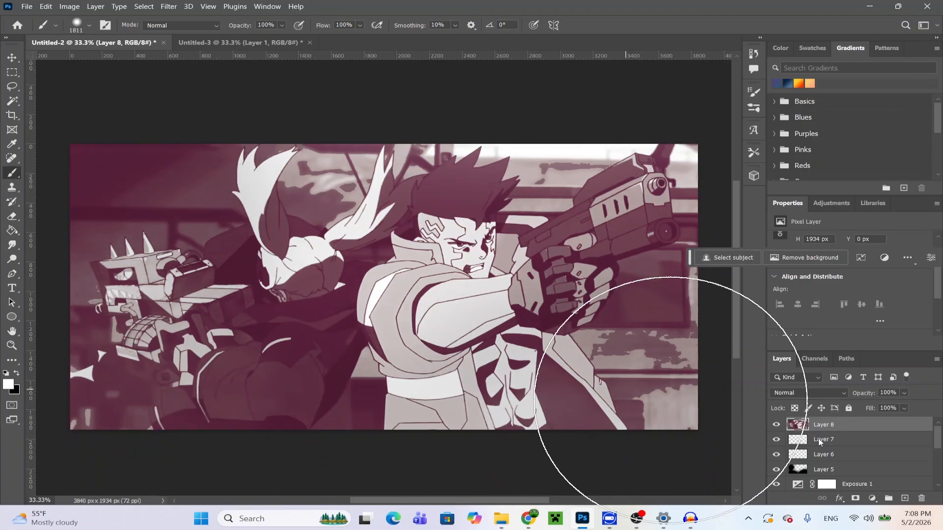
Step: Review the layer stack and compare the gunman banner with the Cyberpunk Edgerunners banner in the other open document
{"action": "scroll", "coordinate": [856, 444], "scroll_direction": "down", "scroll_amount": 6}
{"action": "scroll", "coordinate": [848, 471], "scroll_direction": "up", "scroll_amount": 6}
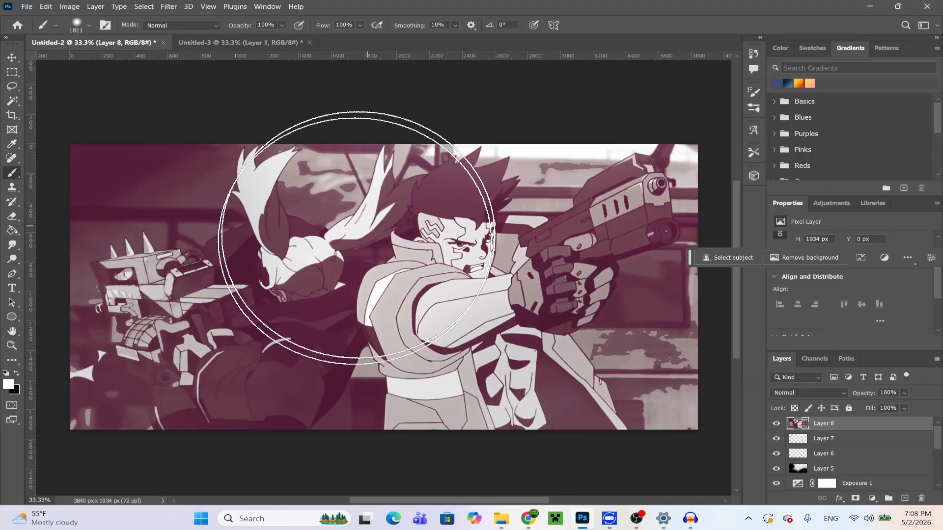
{"action": "left_click", "coordinate": [238, 43]}
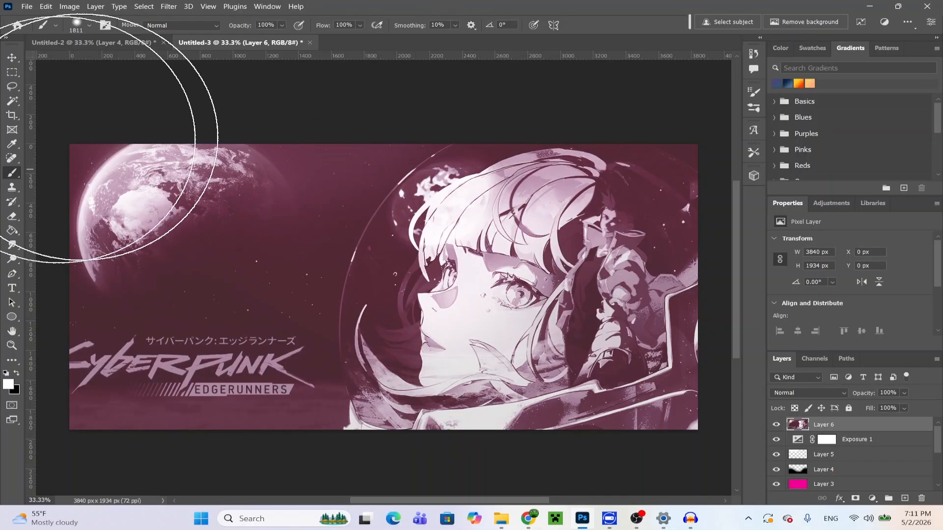
{"action": "left_click", "coordinate": [93, 42]}
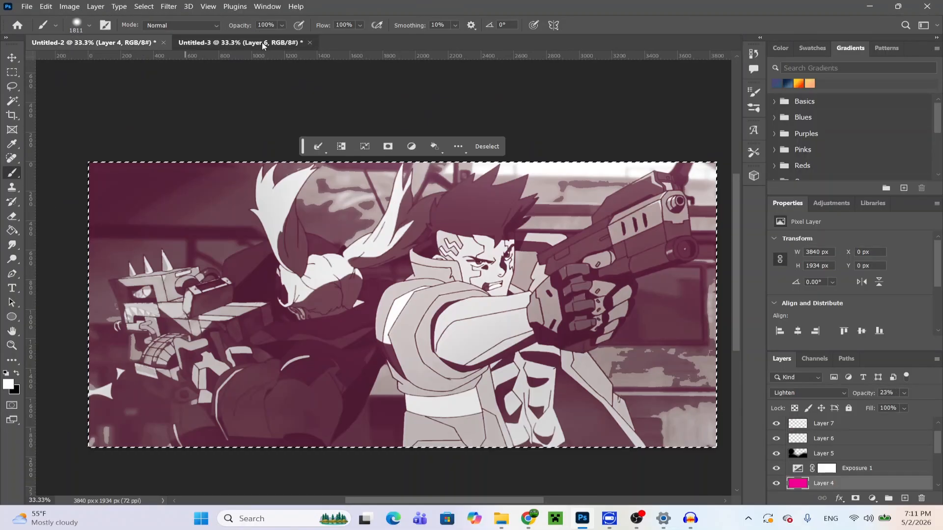
{"action": "left_click", "coordinate": [262, 43]}
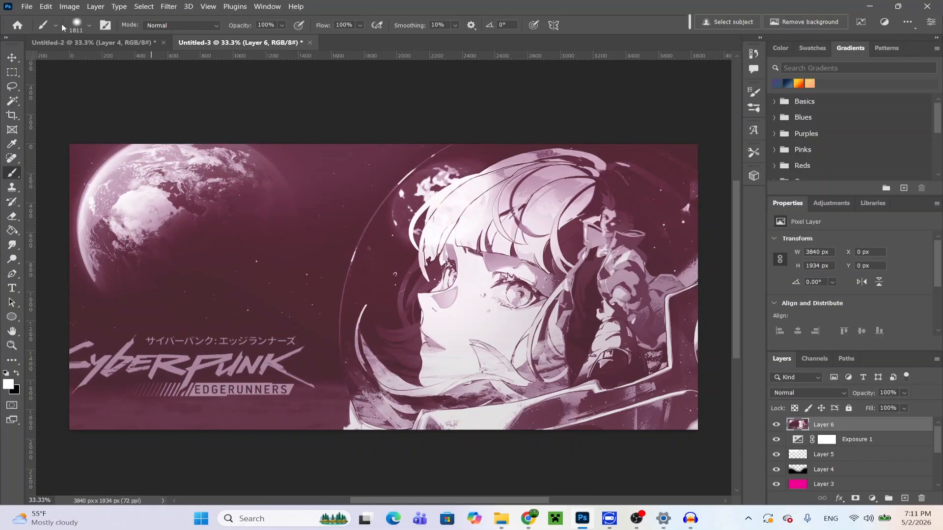
{"action": "left_click", "coordinate": [108, 43]}
{"action": "left_click", "coordinate": [262, 42]}
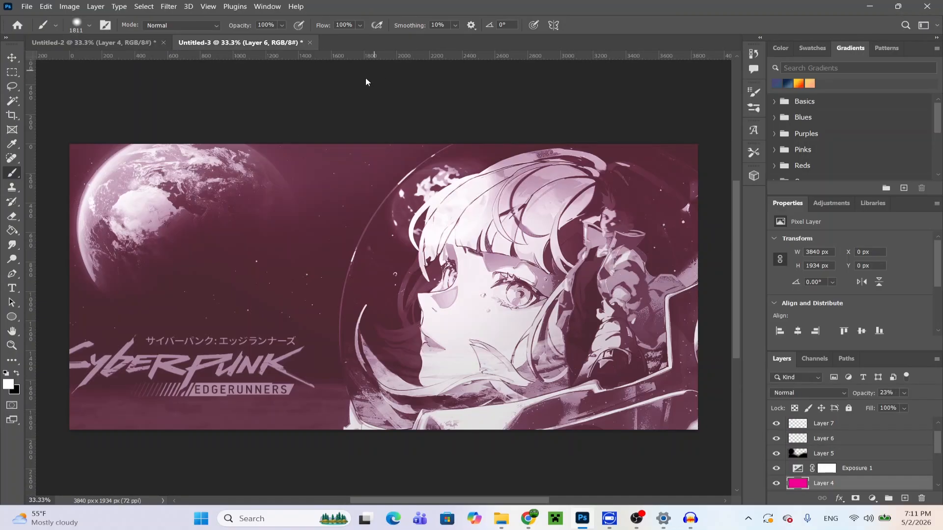
Step: Create a new document 11 inches wide by 17 inches high at a resolution of 300 pixels per inch
{"action": "left_click", "coordinate": [27, 7]}
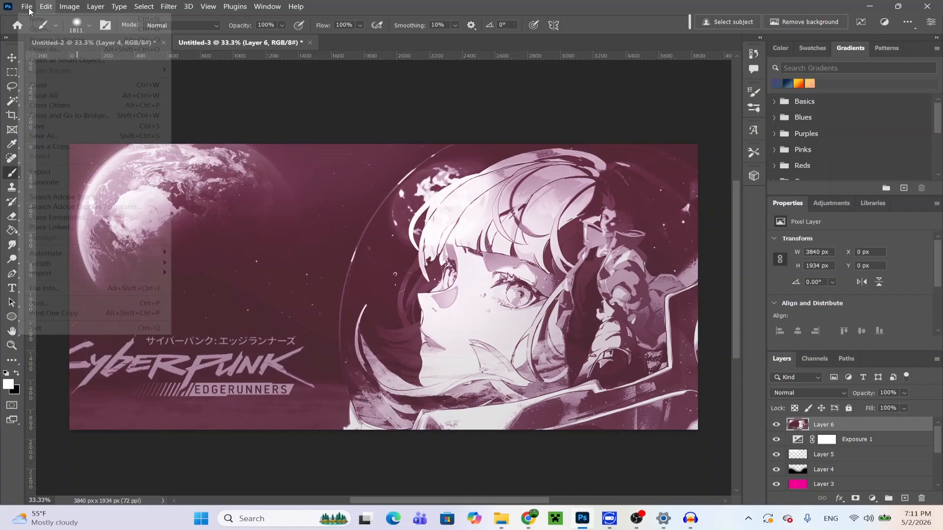
{"action": "left_click", "coordinate": [33, 22]}
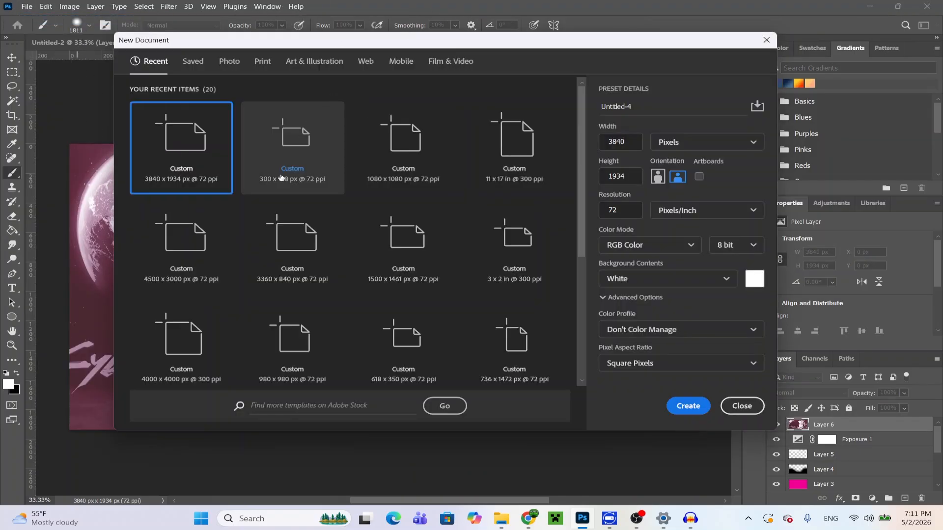
{"action": "left_click", "coordinate": [632, 211]}
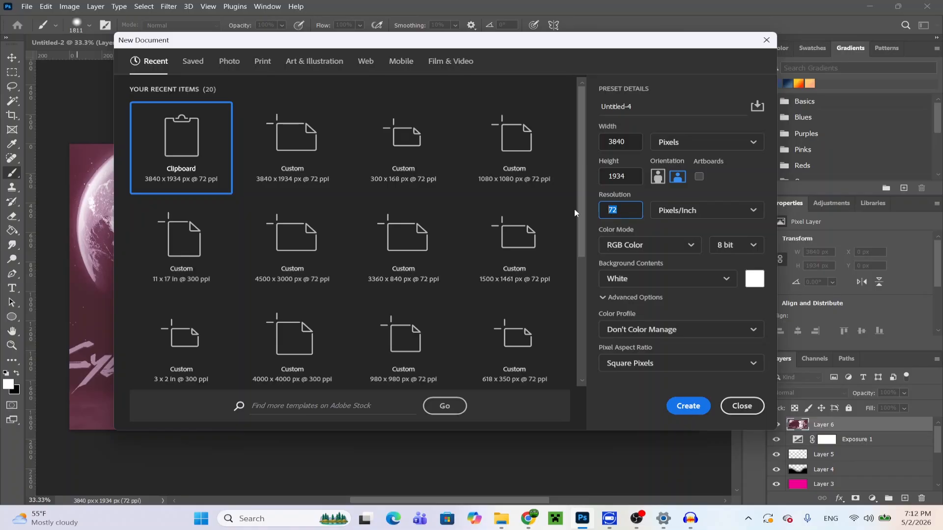
{"action": "type", "text": "300"}
{"action": "left_click", "coordinate": [658, 142]}
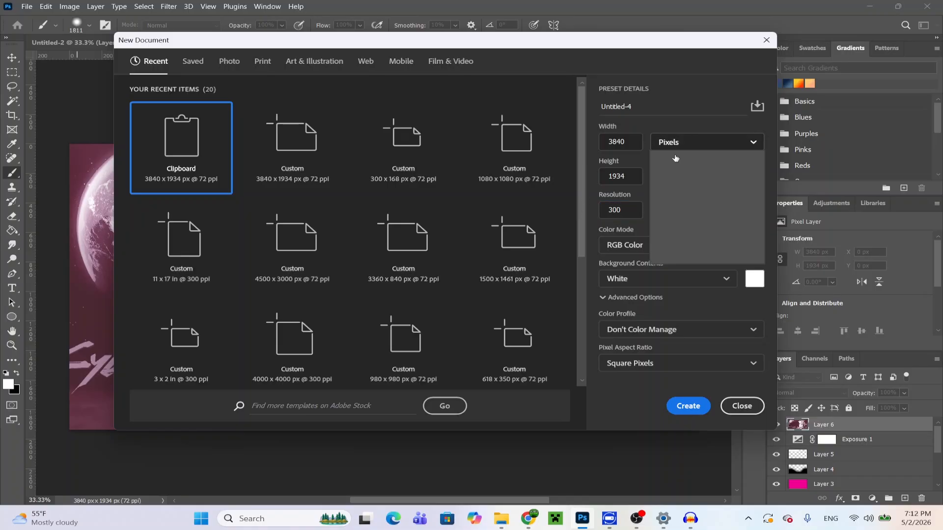
{"action": "left_click", "coordinate": [678, 179]}
{"action": "double_click", "coordinate": [619, 142]}
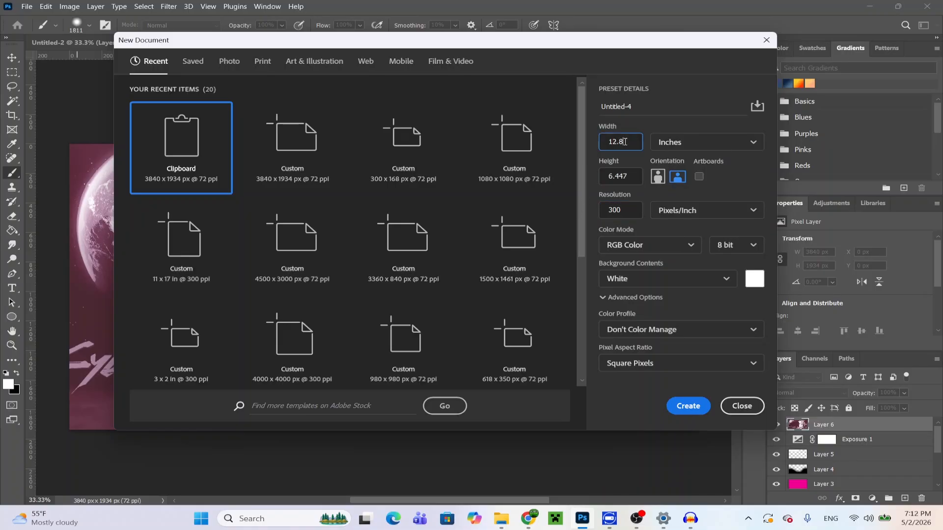
{"action": "type", "text": "11"}
{"action": "left_click_drag", "start_coordinate": [636, 175], "coordinate": [604, 177]}
{"action": "type", "text": "17"}
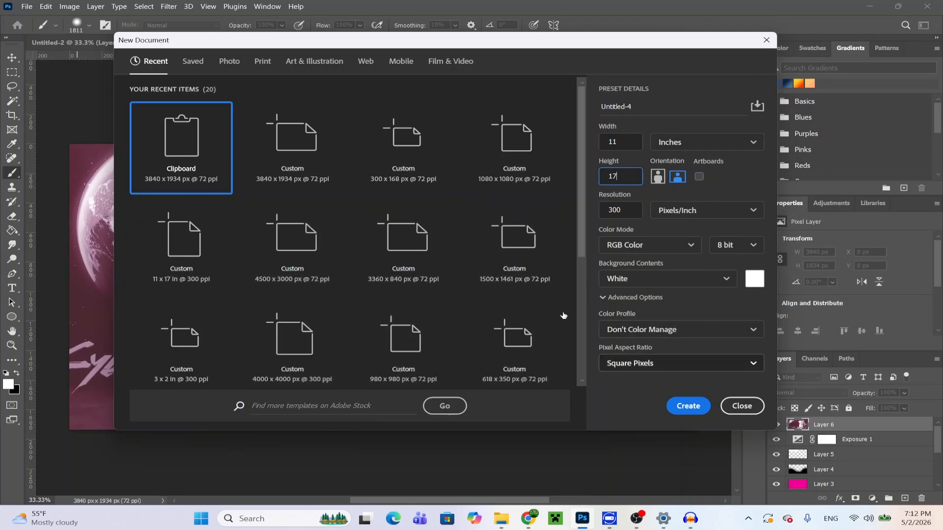
{"action": "left_click", "coordinate": [688, 406]}
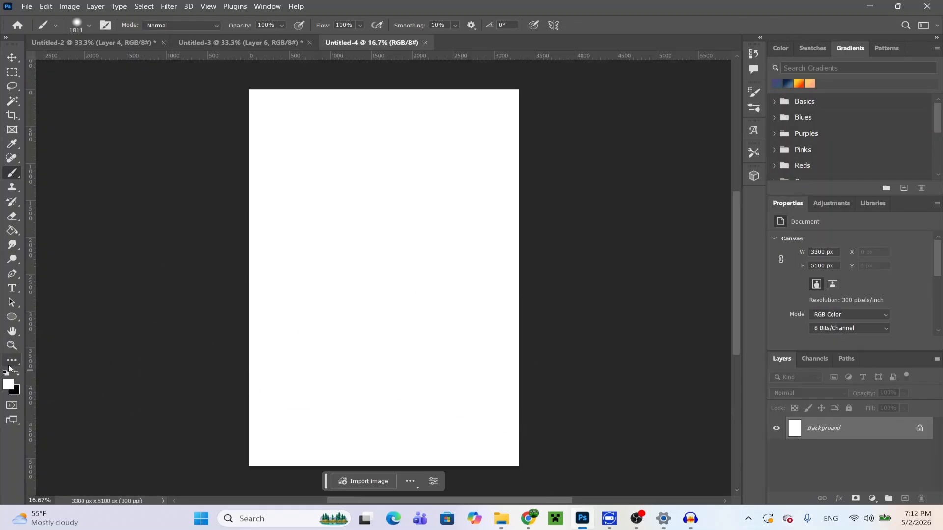
Step: Set the foreground colour to dark grey #1b1b1b and fill the whole background with it using the Paint Bucket
{"action": "left_click", "coordinate": [7, 373]}
{"action": "left_click", "coordinate": [8, 385]}
{"action": "mouse_move", "coordinate": [664, 278]}
{"action": "left_mouse_down"}
{"action": "mouse_move", "coordinate": [553, 268]}
{"action": "mouse_move", "coordinate": [511, 292]}
{"action": "left_mouse_up"}
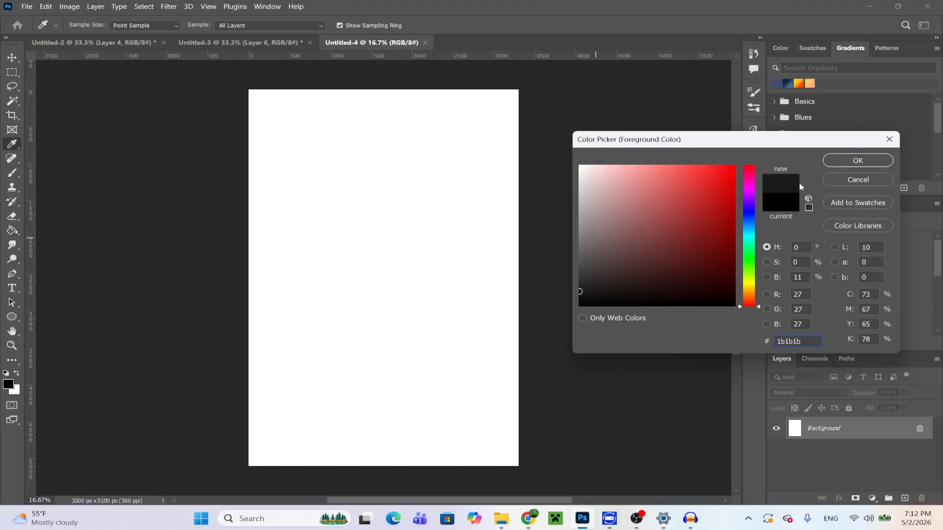
{"action": "left_click", "coordinate": [857, 160]}
{"action": "key", "text": "b"}
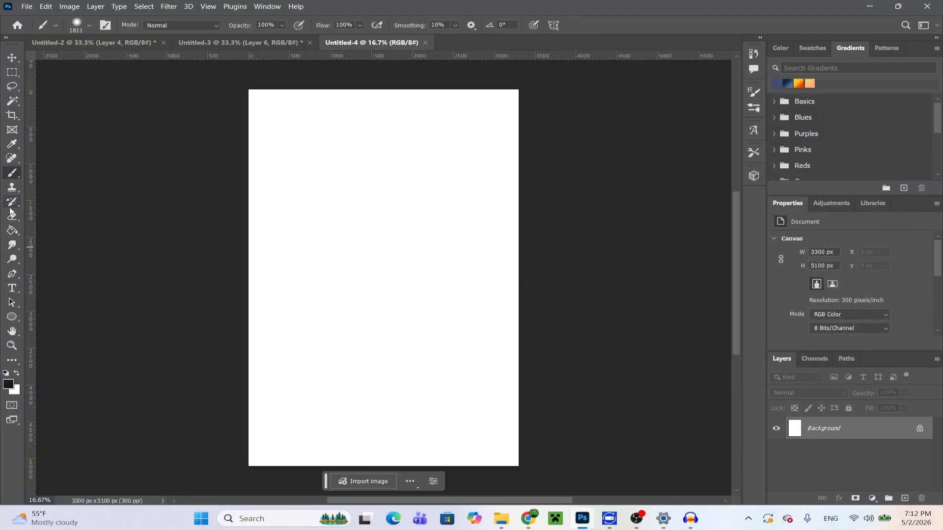
{"action": "left_click", "coordinate": [12, 230]}
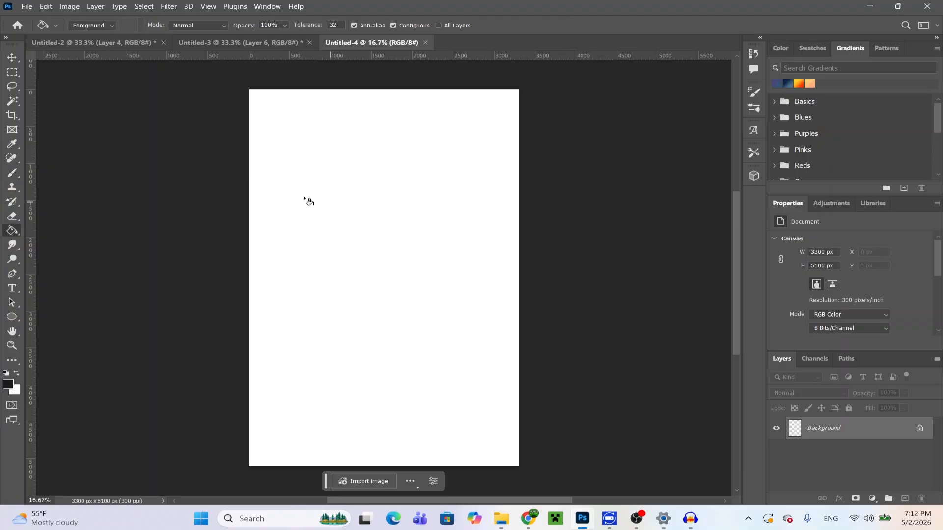
{"action": "left_click", "coordinate": [304, 198]}
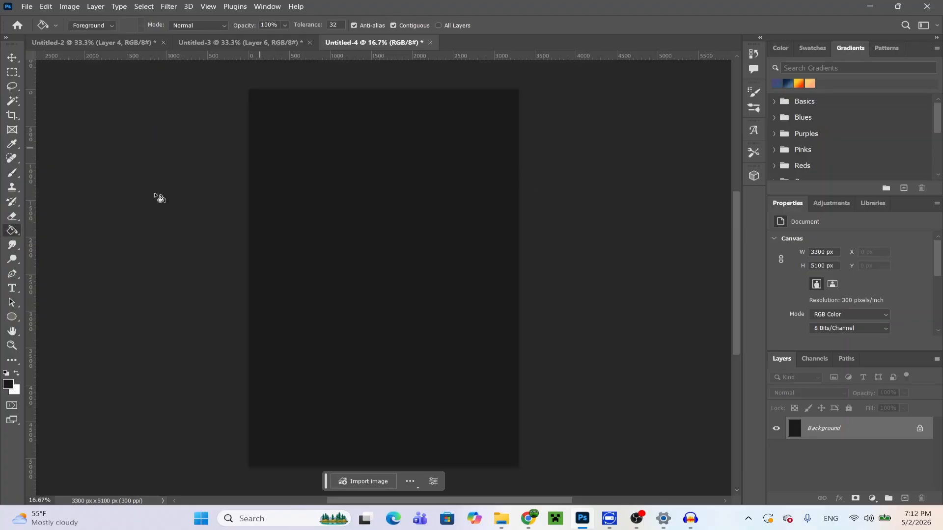
Step: Place a vertical guide at the page centre and margin guides about 65 to 90 px inside all four page edges
{"action": "key", "text": "v"}
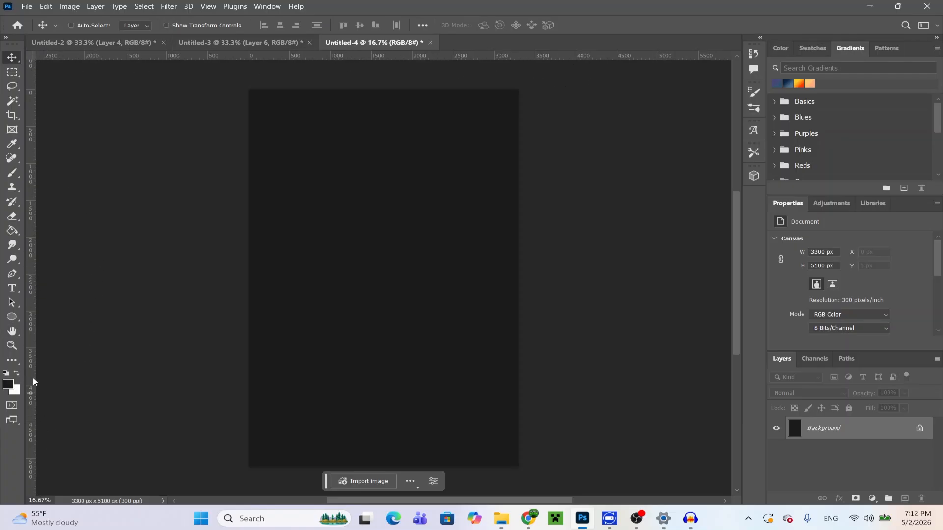
{"action": "left_click_drag", "start_coordinate": [33, 378], "coordinate": [384, 351]}
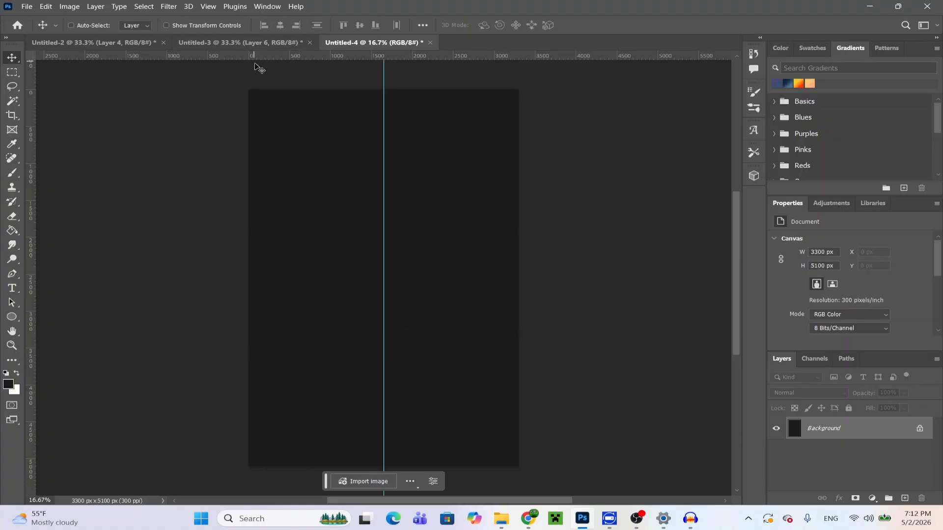
{"action": "left_click_drag", "start_coordinate": [260, 54], "coordinate": [270, 96]}
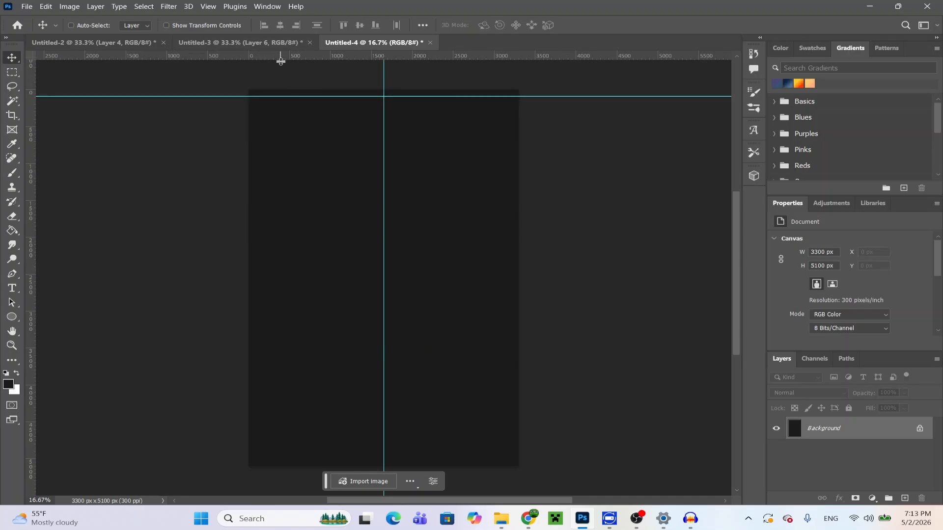
{"action": "left_click_drag", "start_coordinate": [281, 60], "coordinate": [259, 460]}
{"action": "left_click_drag", "start_coordinate": [32, 196], "coordinate": [254, 210]}
{"action": "left_click_drag", "start_coordinate": [30, 179], "coordinate": [513, 198]}
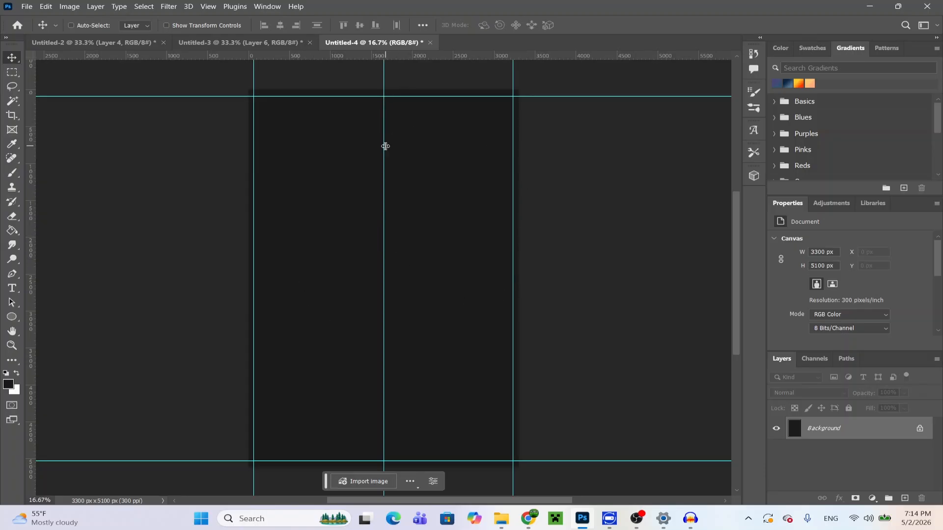
Step: Add a new layer and outline an image area by moving the centre guide to about 955 px and adding a horizontal guide at about 3165 px
{"action": "left_click_drag", "start_coordinate": [385, 146], "coordinate": [327, 146]}
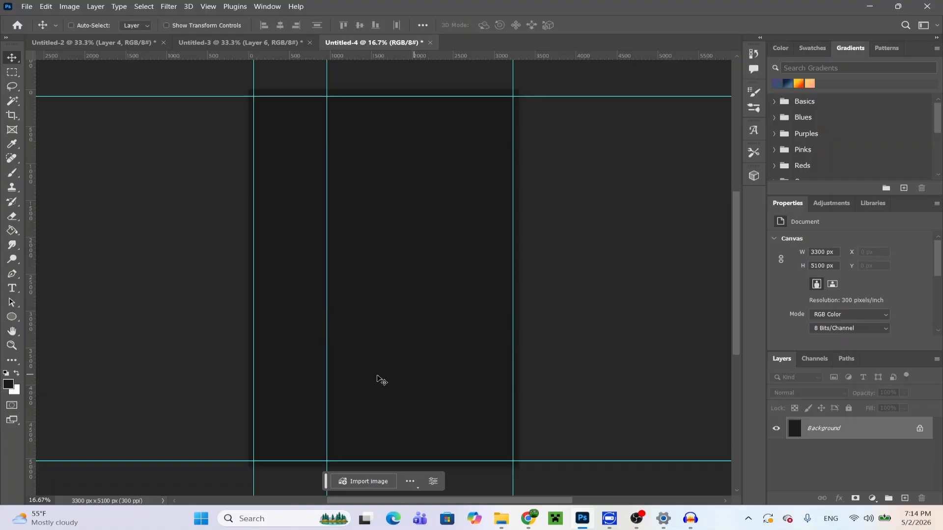
{"action": "left_click", "coordinate": [904, 498]}
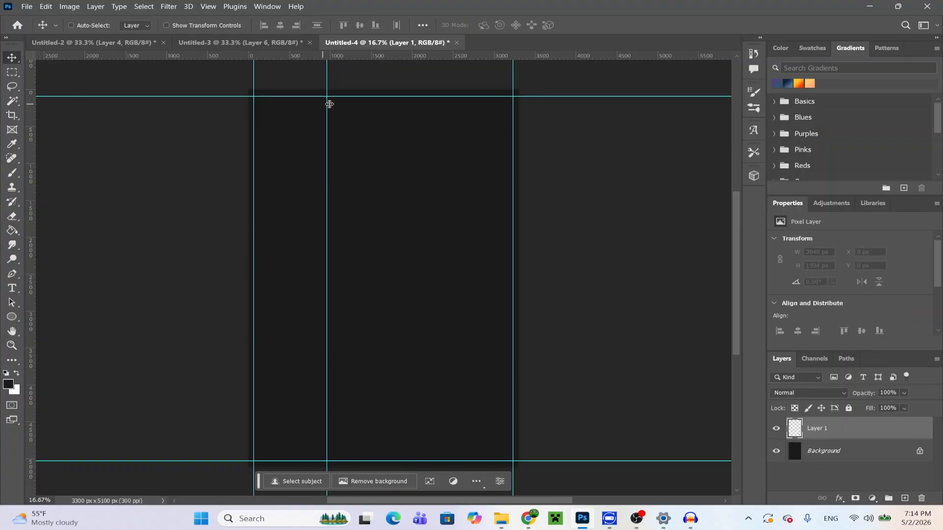
{"action": "left_click_drag", "start_coordinate": [358, 56], "coordinate": [447, 340]}
{"action": "left_click_drag", "start_coordinate": [450, 331], "coordinate": [450, 323]}
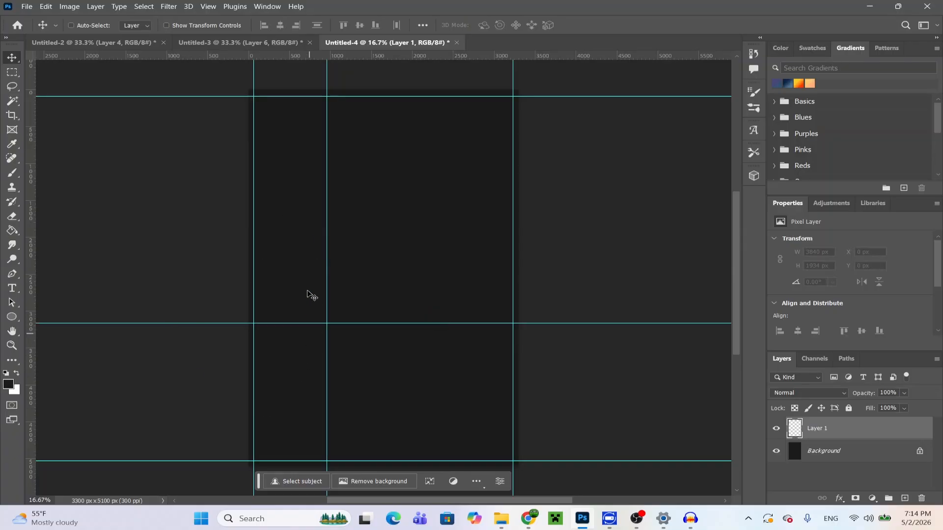
Step: Fill a rectangle about 2275 × 3073 px with white in the upper-right area between the guides, and clear the selection
{"action": "left_click", "coordinate": [15, 72]}
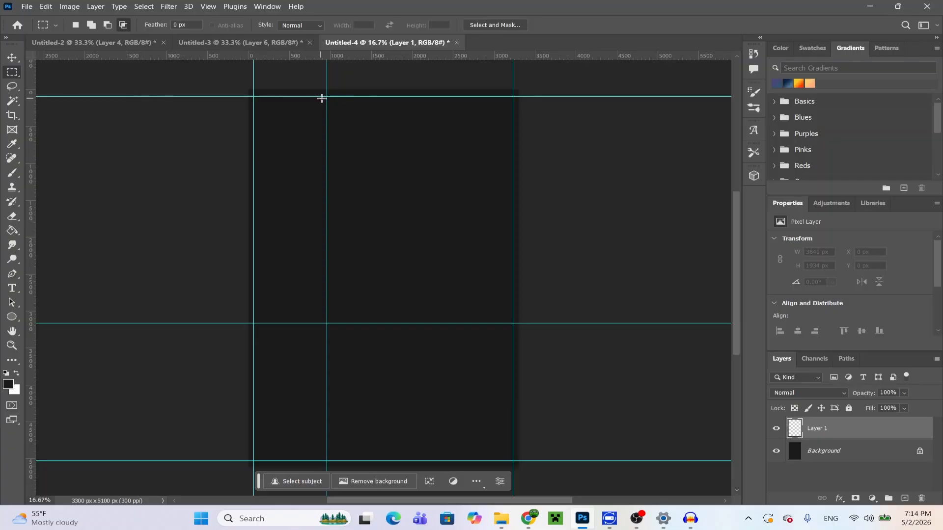
{"action": "left_click_drag", "start_coordinate": [328, 98], "coordinate": [508, 322]}
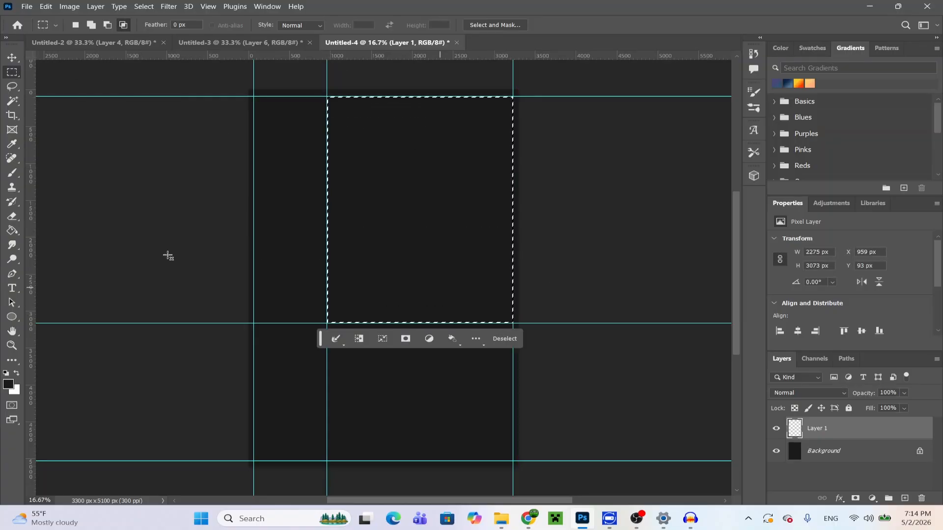
{"action": "left_click", "coordinate": [16, 373]}
{"action": "left_click", "coordinate": [12, 230]}
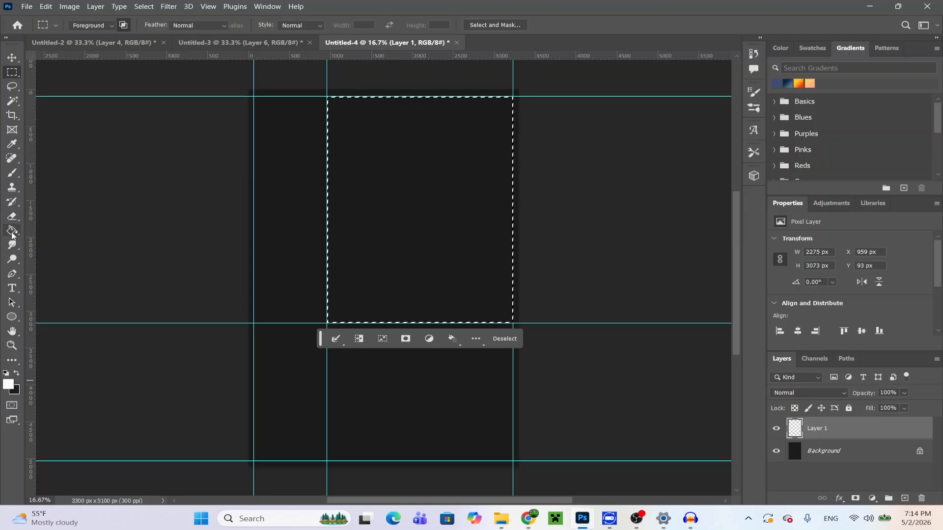
{"action": "left_click", "coordinate": [391, 231]}
{"action": "key", "text": "m"}
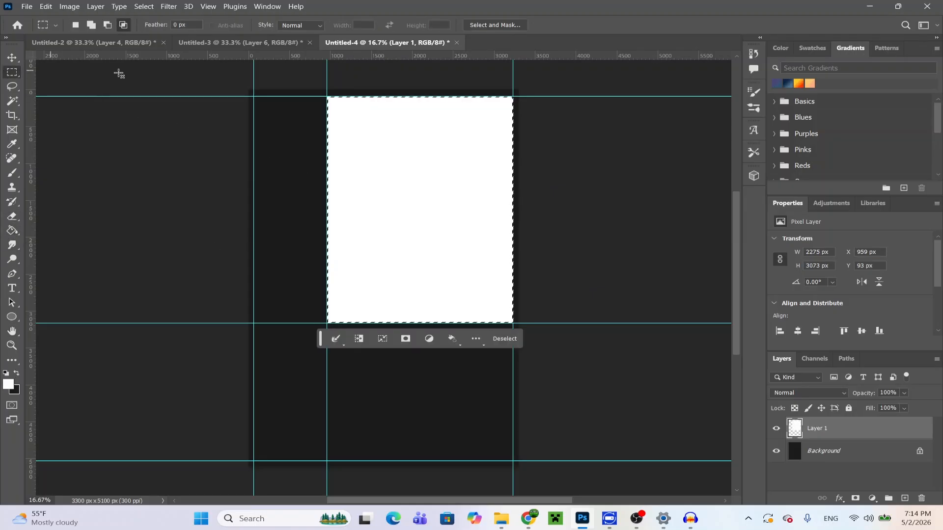
{"action": "right_click", "coordinate": [412, 135]}
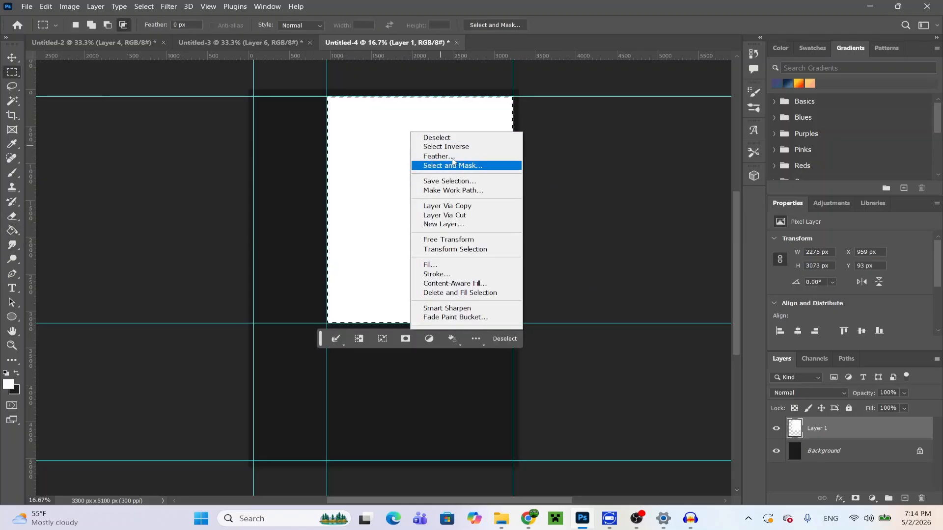
{"action": "left_click", "coordinate": [436, 138]}
Step: Copy the whole gunman banner from Untitled-2 into Untitled-4, place it over the white rectangle, and clip it to that rectangle
{"action": "key", "text": "ctrl+Tab"}
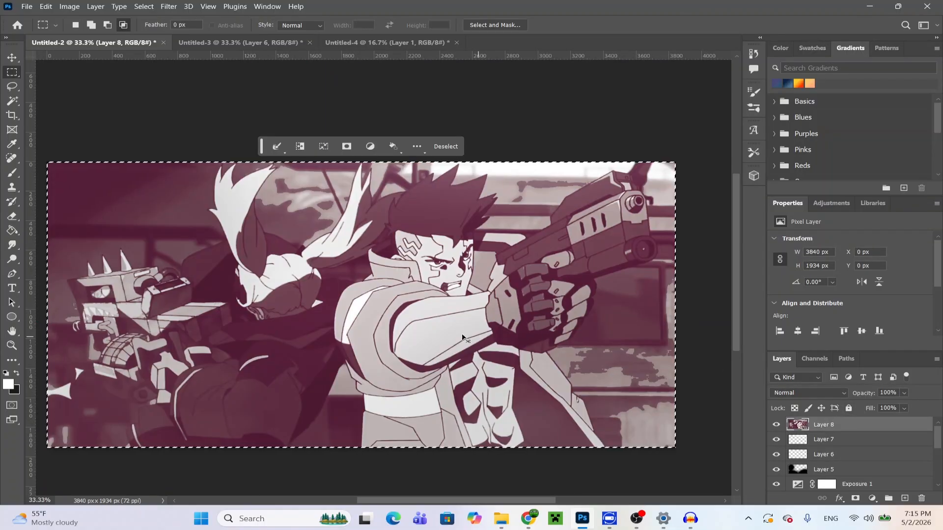
{"action": "left_click", "coordinate": [391, 42]}
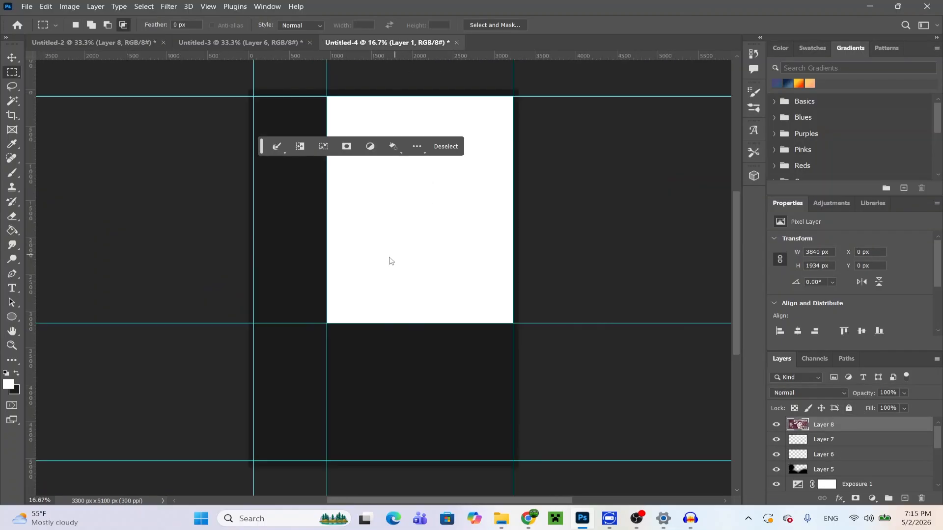
{"action": "key", "text": "ctrl+v"}
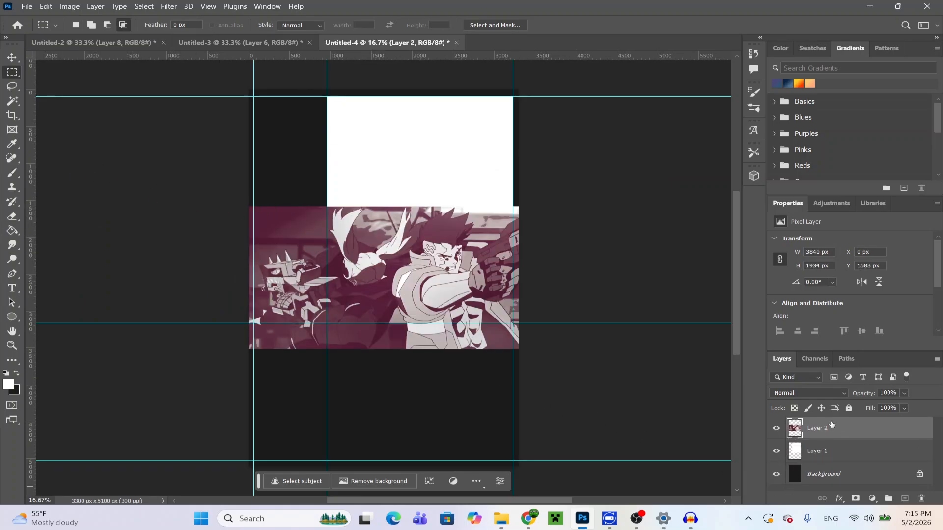
{"action": "left_click", "coordinate": [9, 56]}
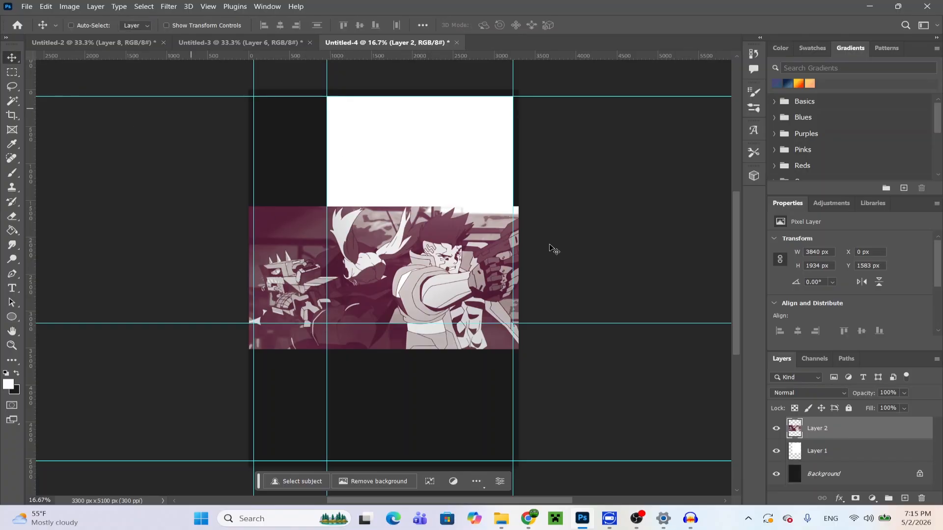
{"action": "left_click_drag", "start_coordinate": [448, 281], "coordinate": [454, 202]}
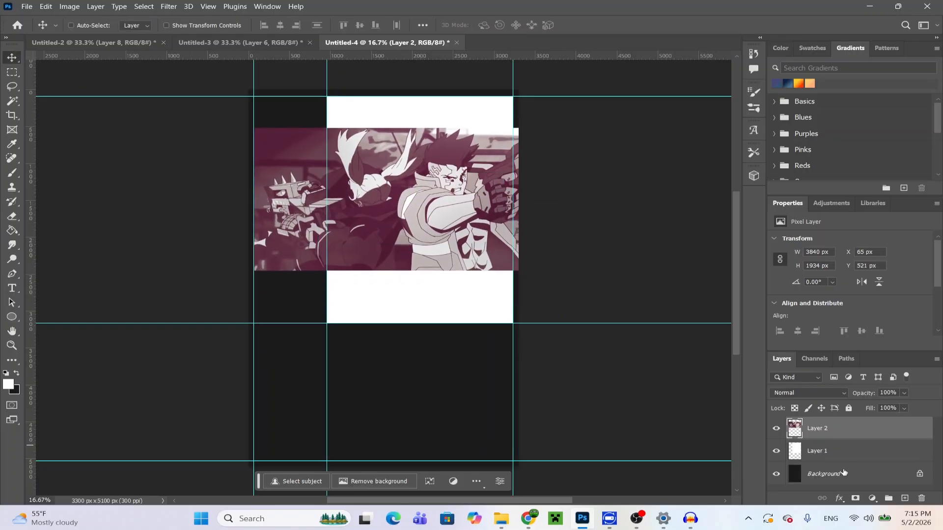
{"action": "right_click", "coordinate": [849, 434]}
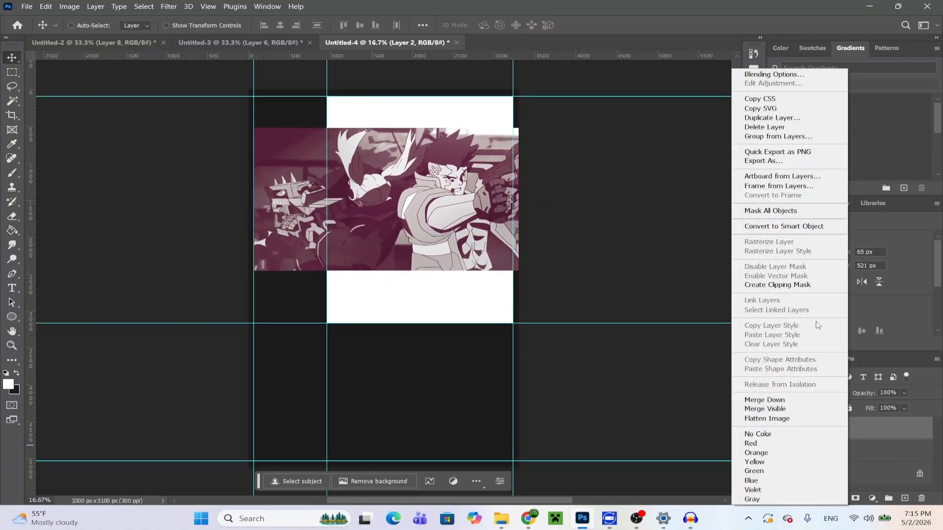
{"action": "left_click", "coordinate": [796, 286]}
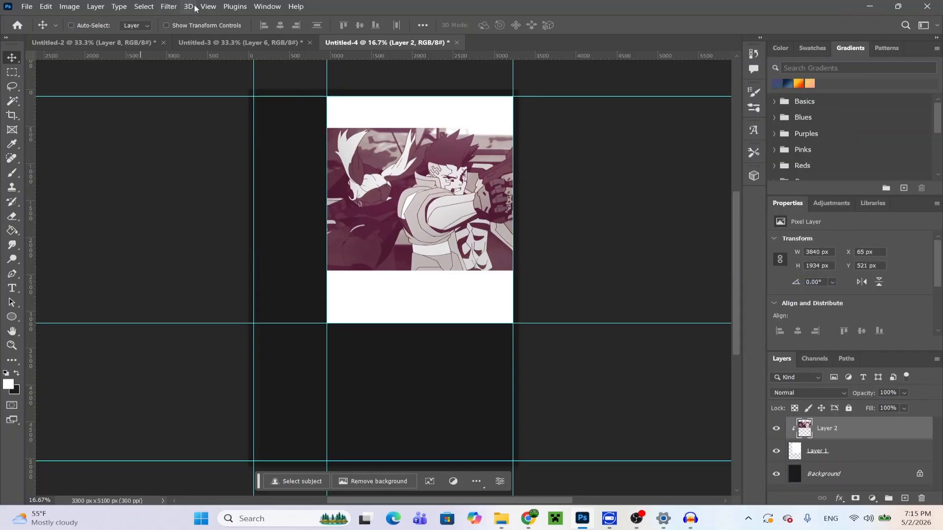
Step: Scale the clipped gunman image to about 166% and position it to cover the whole rectangle with the character towards its right side
{"action": "left_click", "coordinate": [167, 25]}
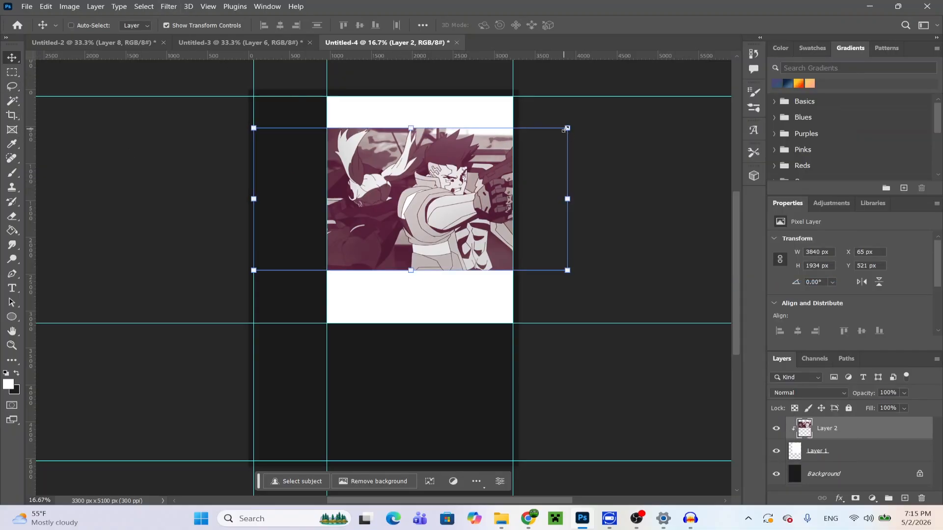
{"action": "left_click_drag", "start_coordinate": [566, 129], "coordinate": [641, 95]}
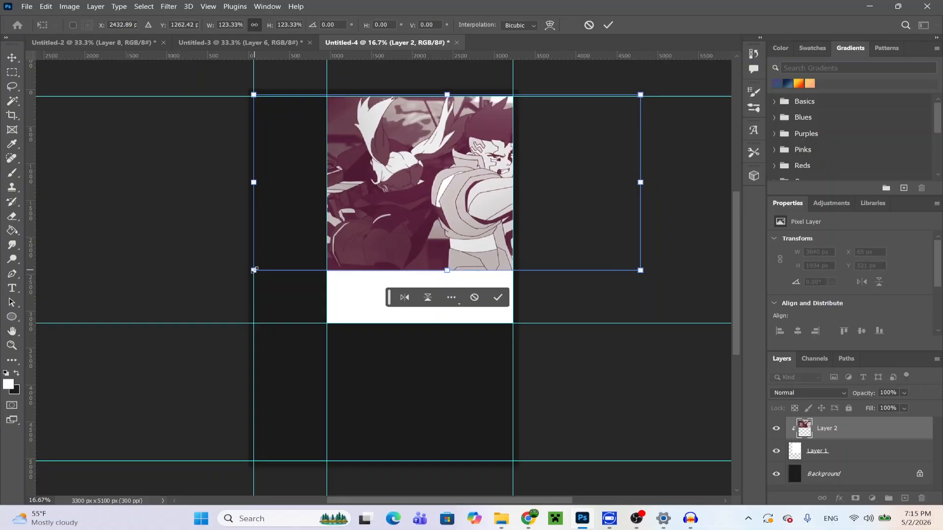
{"action": "left_click_drag", "start_coordinate": [253, 270], "coordinate": [126, 289]}
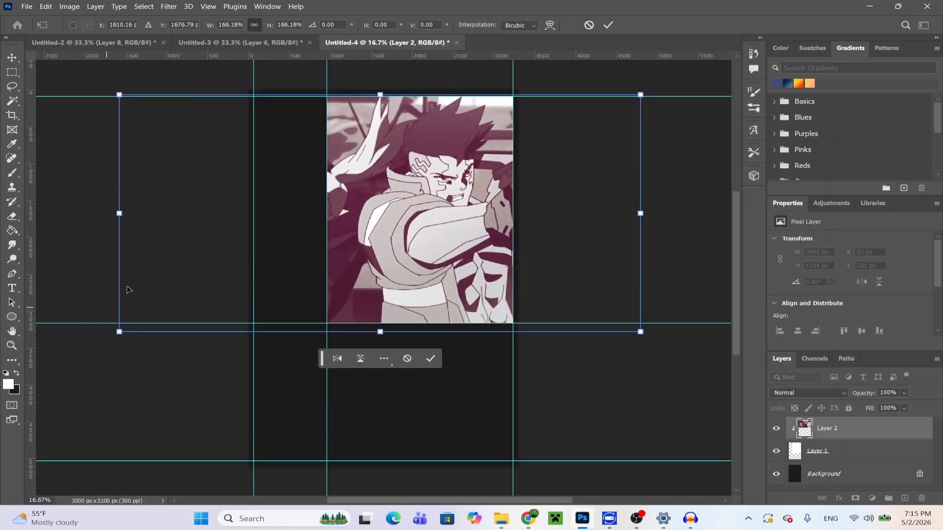
{"action": "left_click_drag", "start_coordinate": [380, 235], "coordinate": [411, 231]}
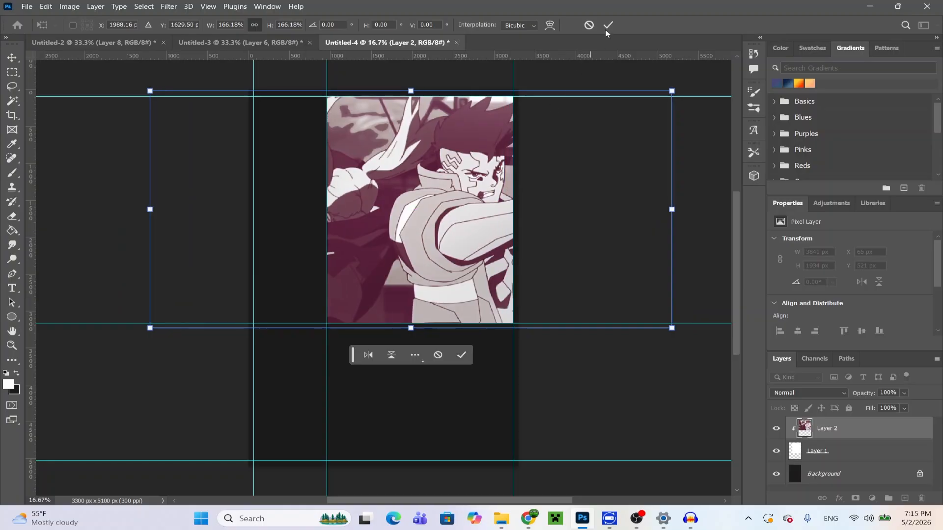
{"action": "left_click", "coordinate": [608, 25]}
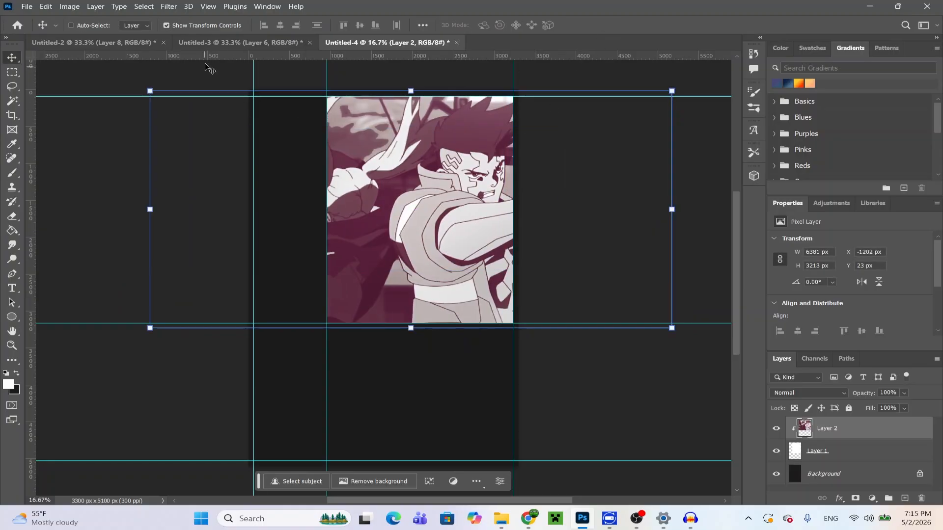
Step: Replace the gunman image with the pasted Cyberpunk Edgerunners girl banner and clip it to the white rectangle
{"action": "left_click", "coordinate": [167, 25]}
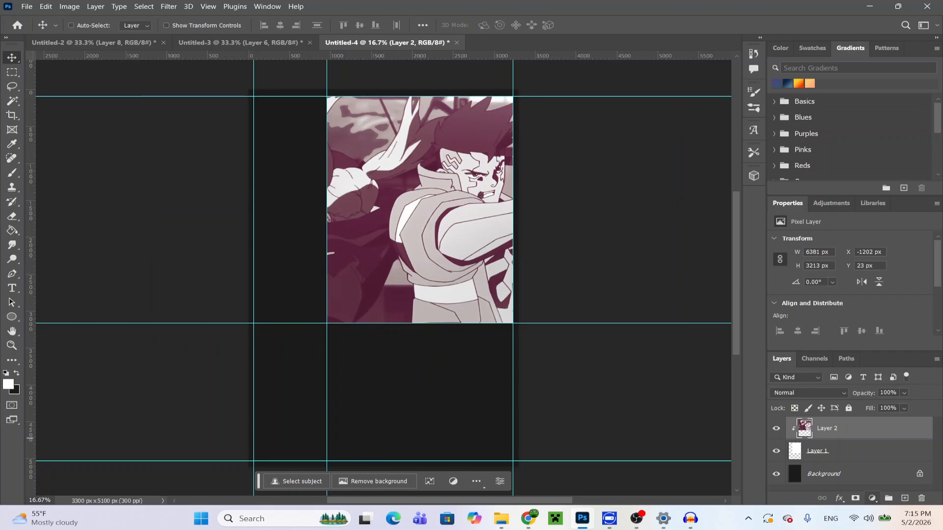
{"action": "scroll", "coordinate": [469, 438], "scroll_direction": "down", "scroll_amount": 2}
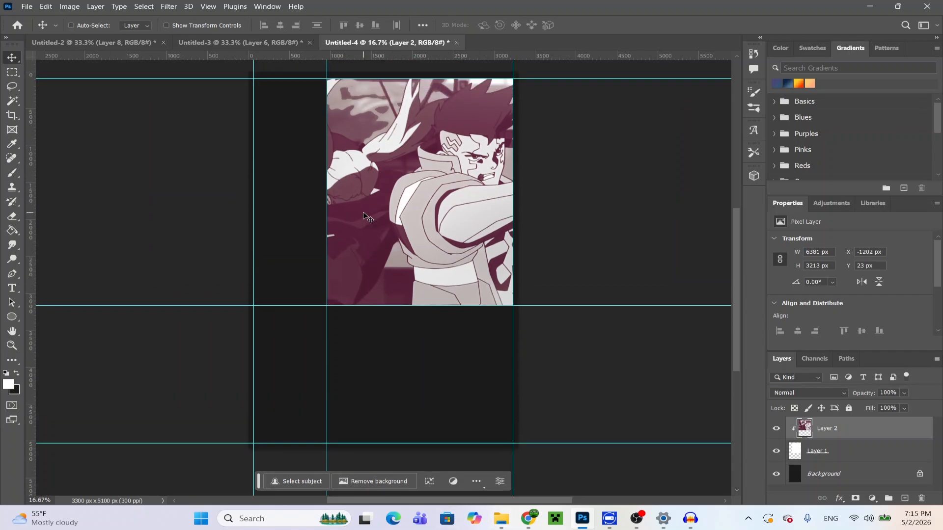
{"action": "scroll", "coordinate": [469, 438], "scroll_direction": "up", "scroll_amount": 1}
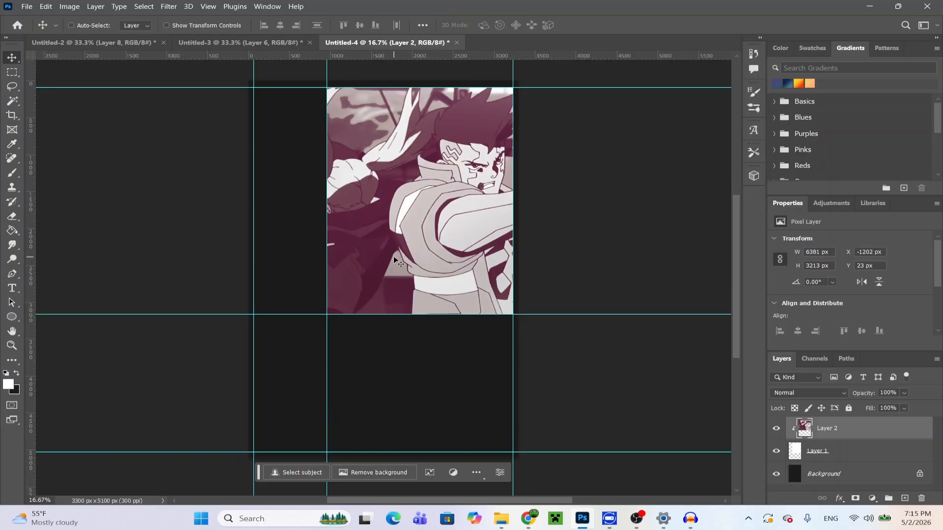
{"action": "right_click", "coordinate": [895, 442]}
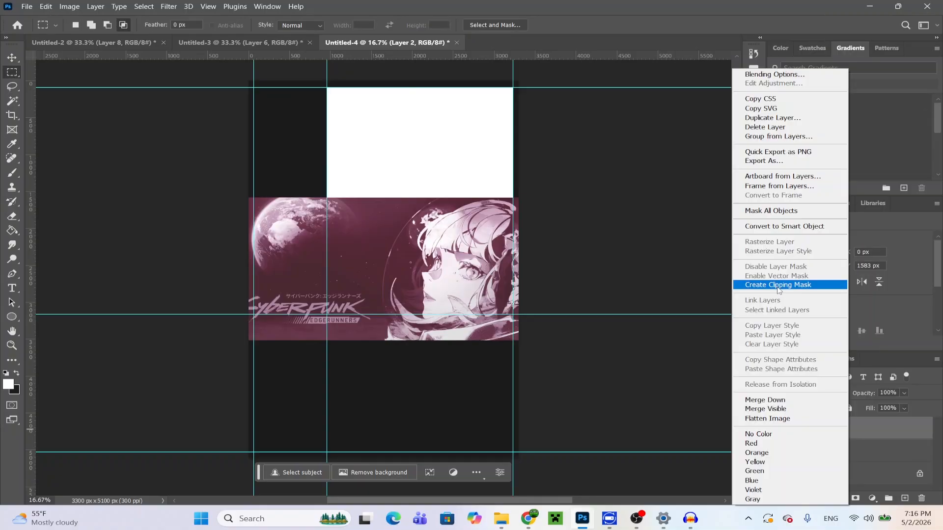
{"action": "left_click", "coordinate": [778, 284]}
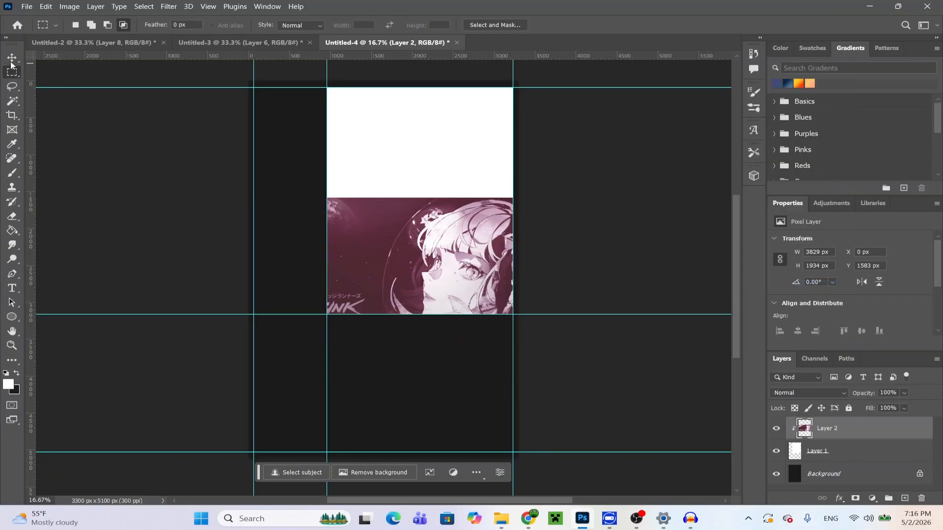
Step: Scale the clipped girl portrait to about 160% and shift it leftward, keeping the whole rectangle covered with her face in view
{"action": "left_click", "coordinate": [11, 58]}
{"action": "left_click", "coordinate": [193, 26]}
{"action": "left_click_drag", "start_coordinate": [256, 193], "coordinate": [74, 118]}
{"action": "left_click_drag", "start_coordinate": [358, 220], "coordinate": [386, 191]}
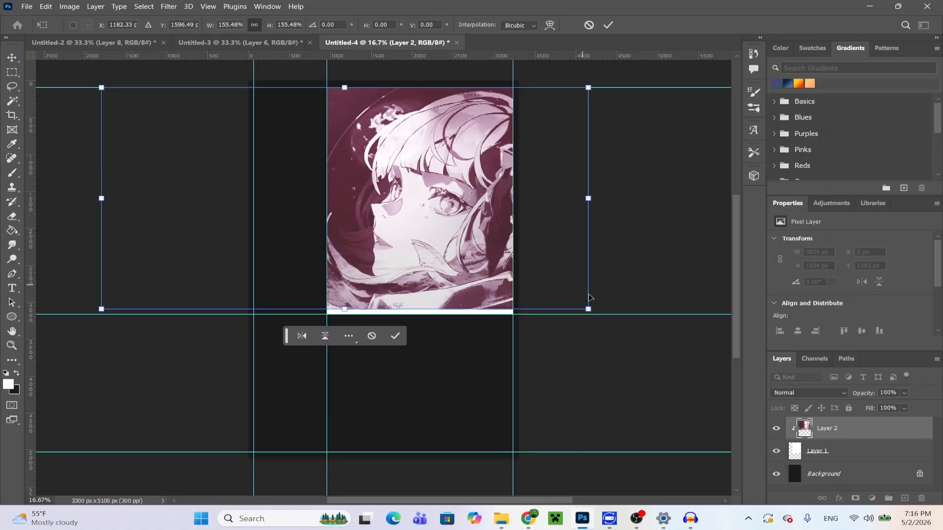
{"action": "left_click_drag", "start_coordinate": [593, 309], "coordinate": [606, 317]}
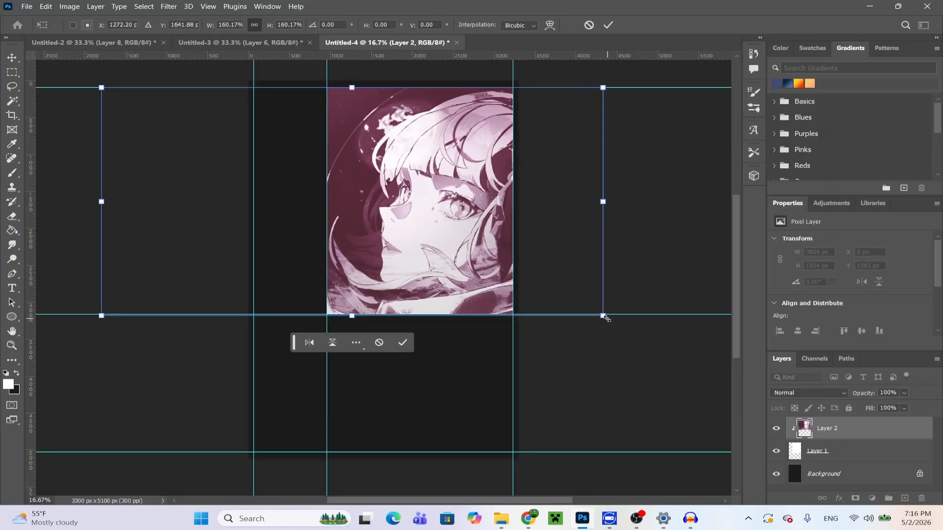
{"action": "left_click", "coordinate": [606, 26]}
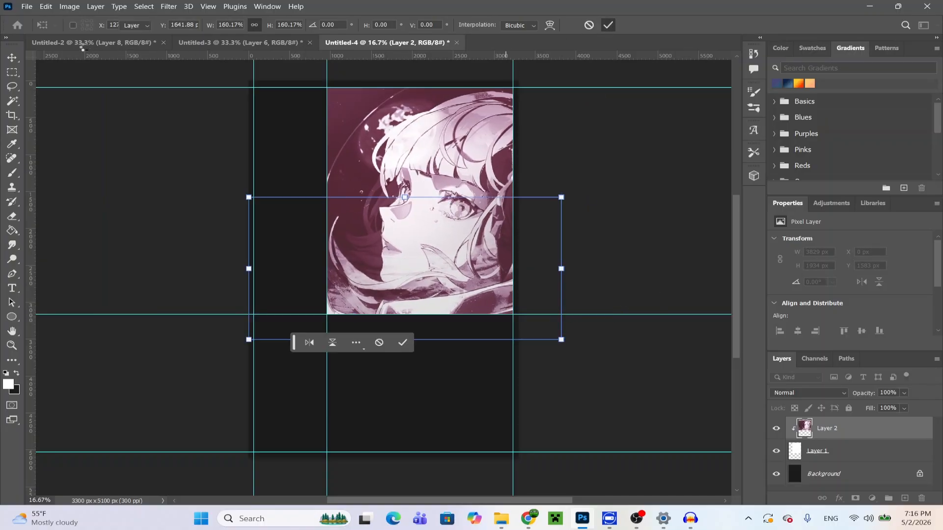
{"action": "left_click", "coordinate": [198, 25]}
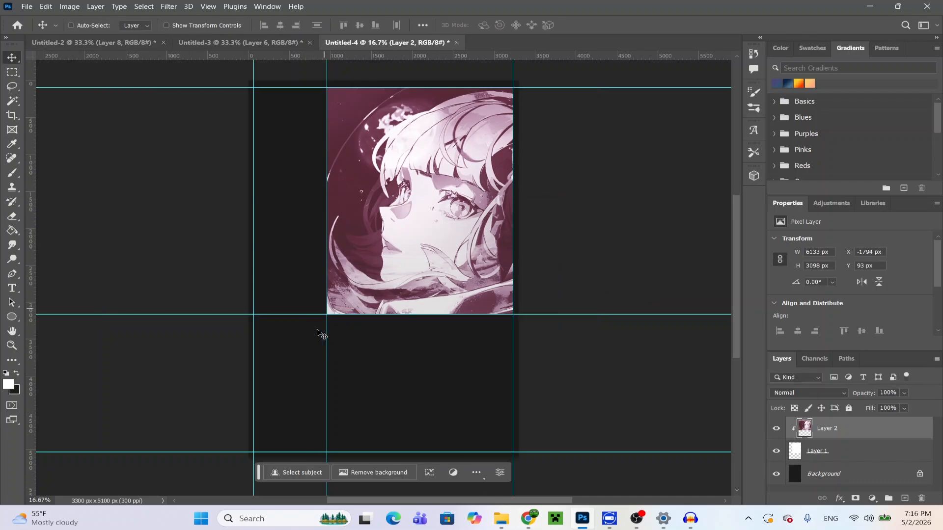
{"action": "left_click_drag", "start_coordinate": [394, 217], "coordinate": [372, 216]}
Step: Add a horizontal guide at about 3950 px and select the 2275 × 1081 px area between it and the bottom margin guide
{"action": "key", "text": "m"}
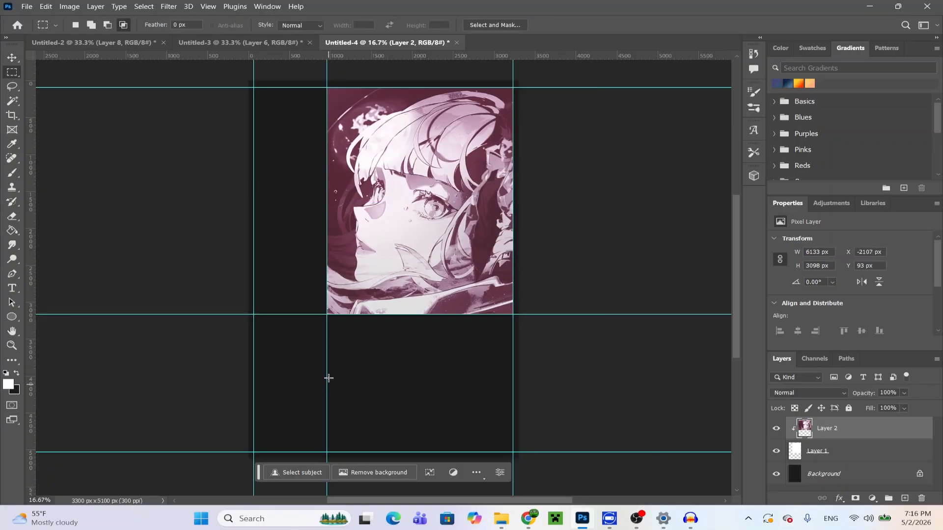
{"action": "left_click_drag", "start_coordinate": [332, 56], "coordinate": [414, 372]}
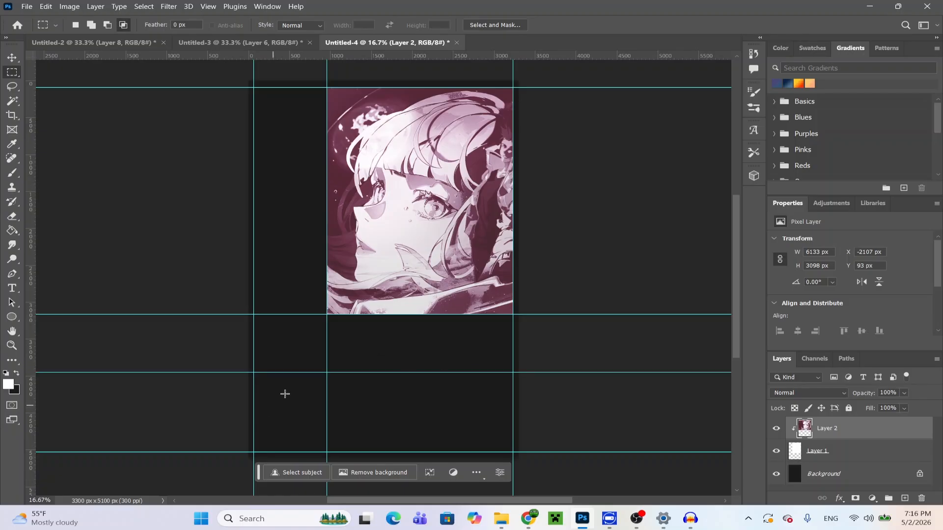
{"action": "left_click_drag", "start_coordinate": [329, 375], "coordinate": [513, 451]}
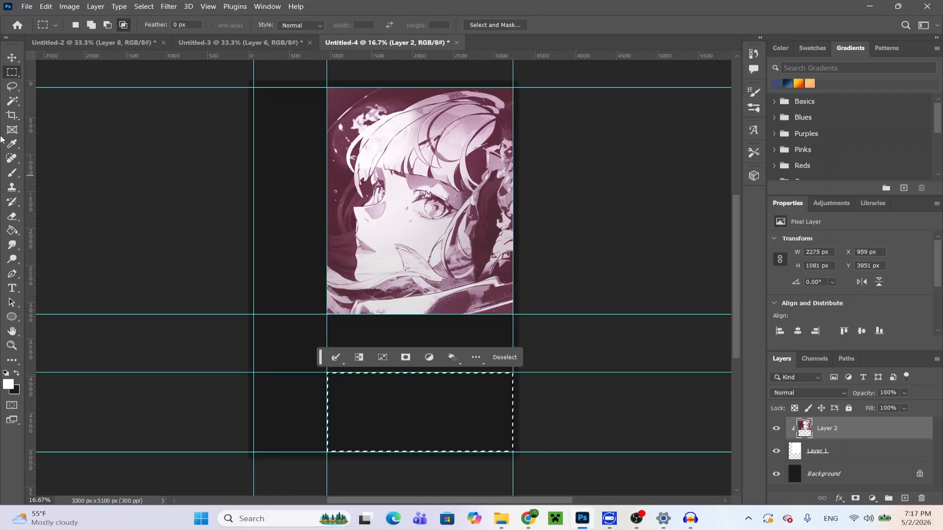
Step: Copy the whole gunman banner in Untitled-2 and return to the Untitled-4 poster
{"action": "left_click", "coordinate": [131, 47]}
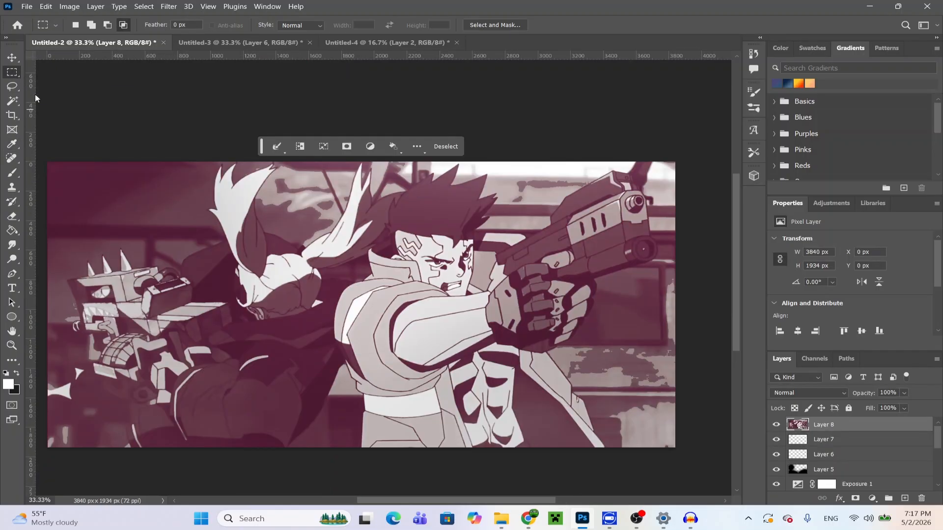
{"action": "left_click_drag", "start_coordinate": [50, 150], "coordinate": [709, 462]}
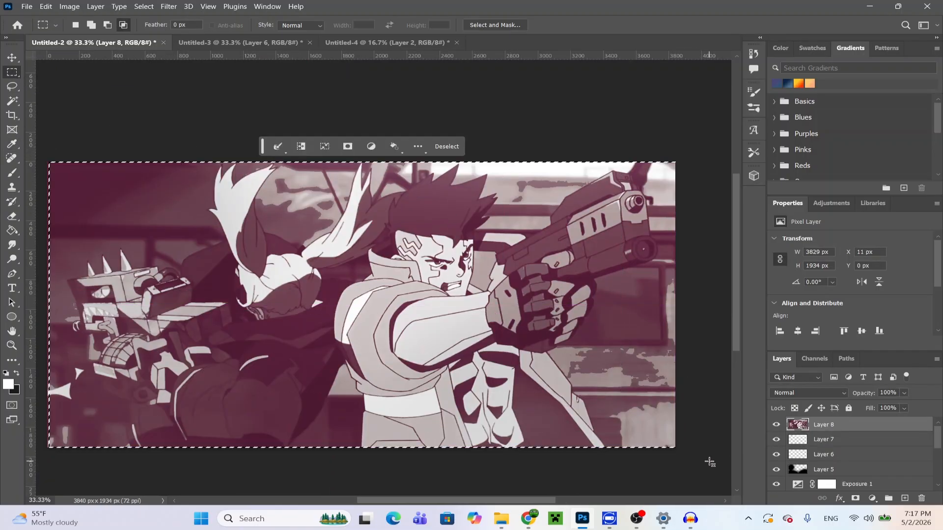
{"action": "left_click", "coordinate": [381, 41]}
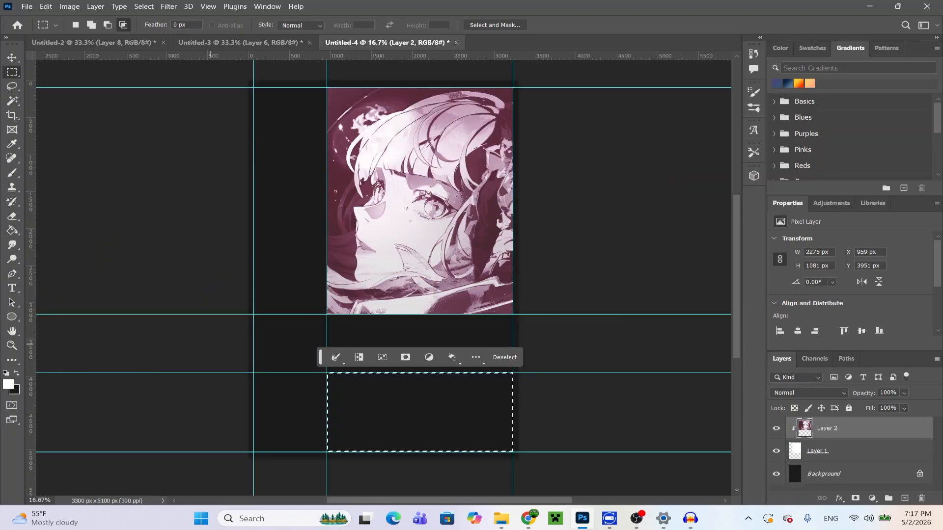
Step: Add a new layer and fill the selected lower rectangle with white
{"action": "left_click", "coordinate": [904, 498]}
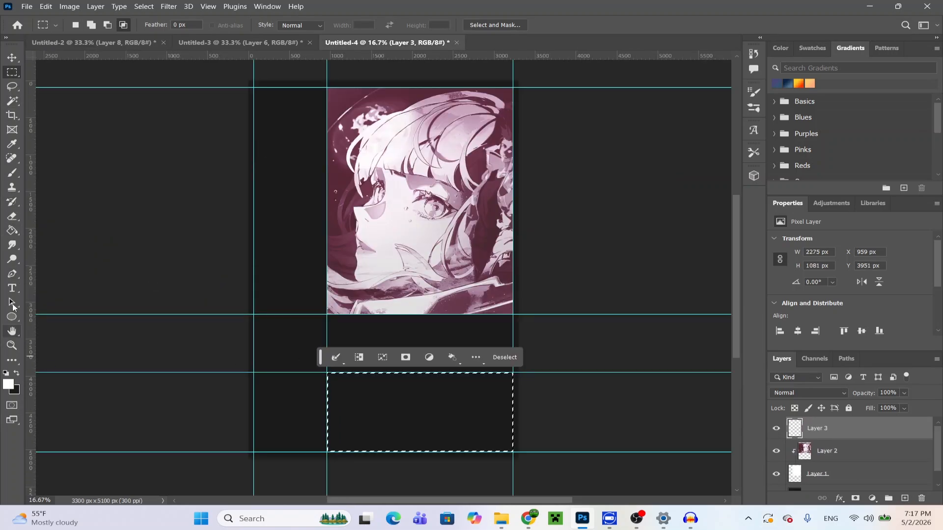
{"action": "left_click", "coordinate": [12, 230]}
{"action": "left_click", "coordinate": [394, 406]}
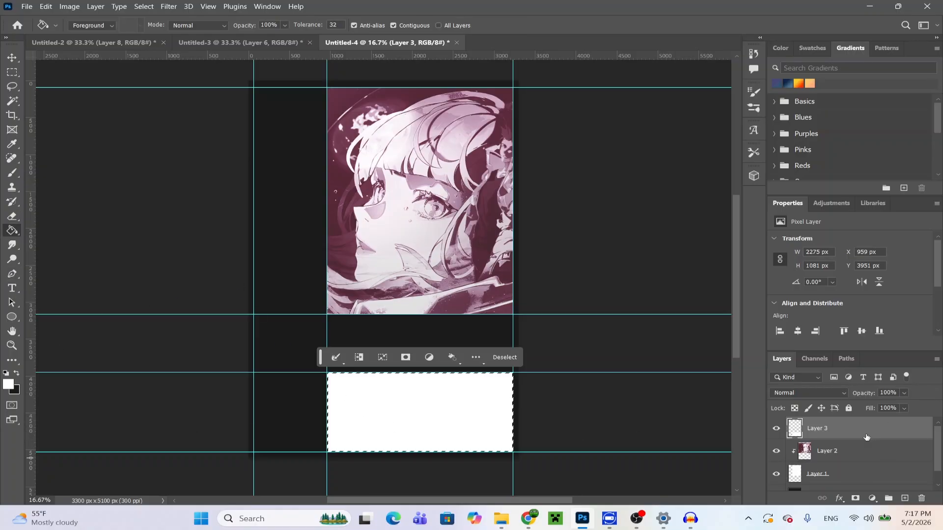
Step: Paste the gunman banner into the poster and clip it to the lower white rectangle
{"action": "left_click", "coordinate": [45, 7]}
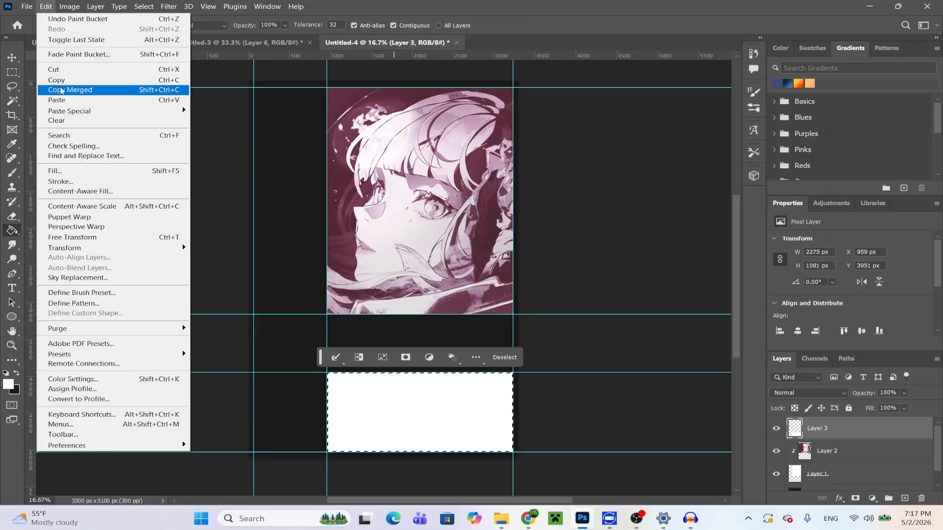
{"action": "left_click", "coordinate": [56, 99]}
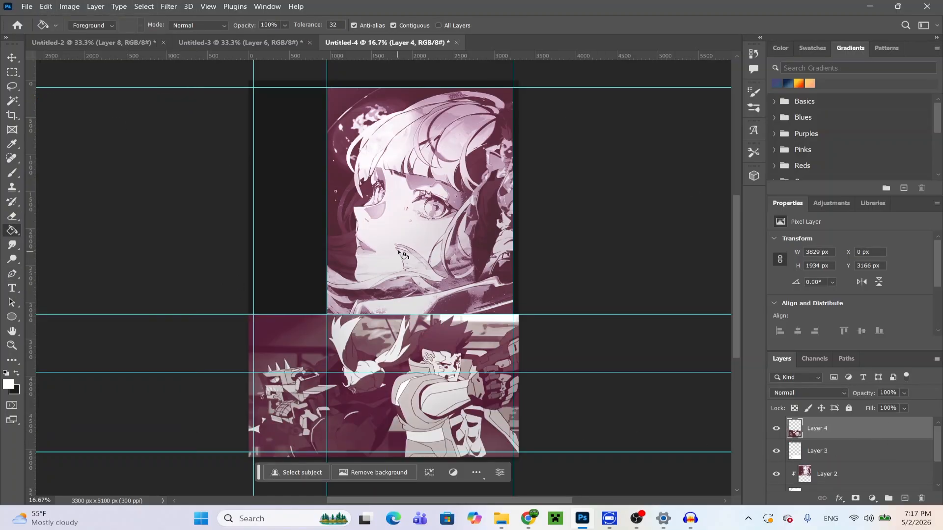
{"action": "right_click", "coordinate": [860, 433]}
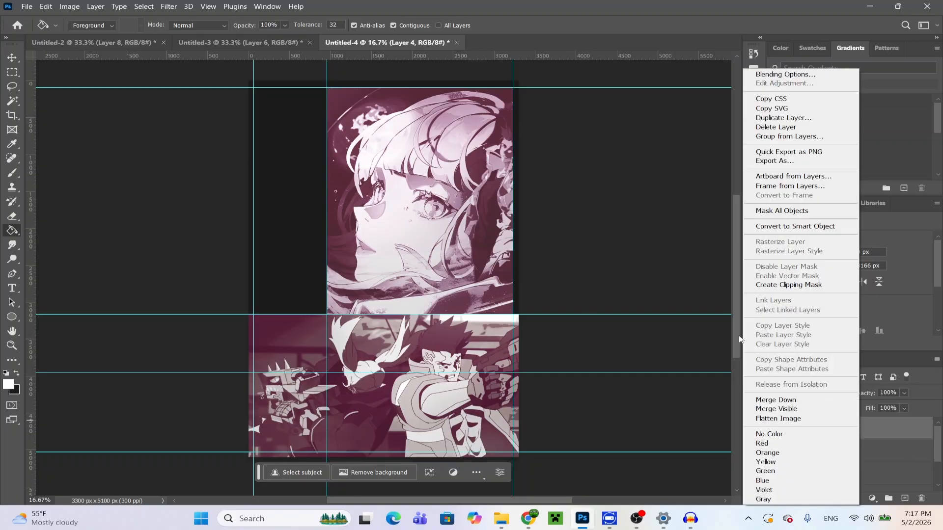
{"action": "left_click", "coordinate": [783, 286]}
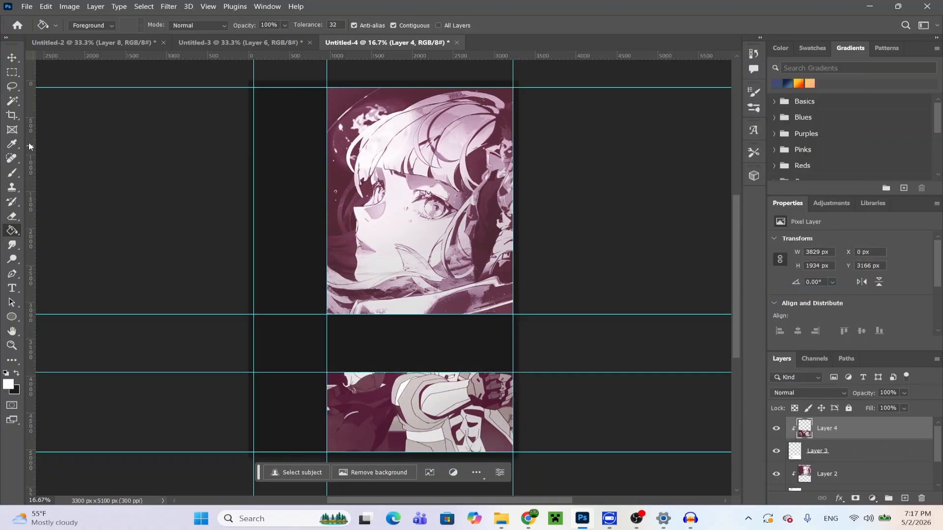
Step: Move the clipped gunman image to about X 182 px, Y 3525 px so his face sits inside the lower rectangle
{"action": "left_click", "coordinate": [11, 57]}
{"action": "left_click_drag", "start_coordinate": [464, 416], "coordinate": [481, 449]}
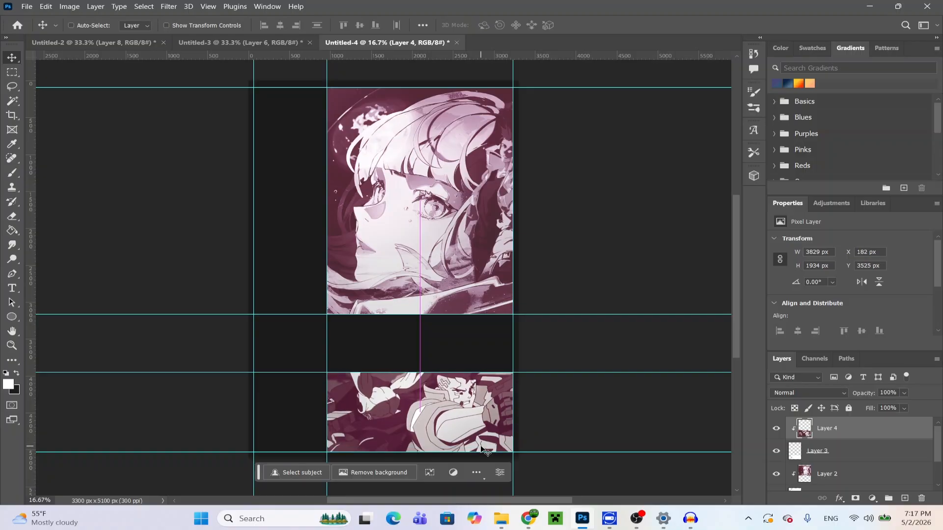
{"action": "scroll", "coordinate": [449, 267], "scroll_direction": "down", "scroll_amount": 1}
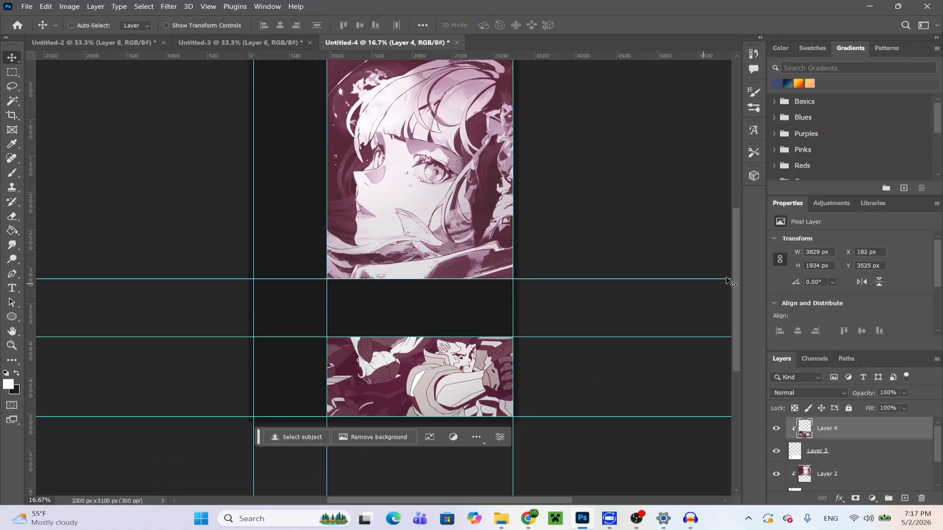
{"action": "scroll", "coordinate": [370, 239], "scroll_direction": "up", "scroll_amount": 1}
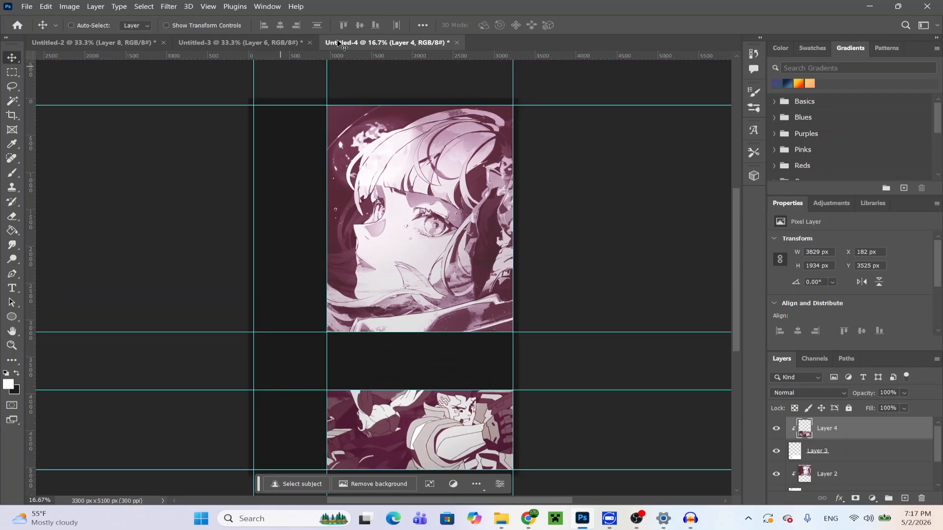
{"action": "scroll", "coordinate": [462, 295], "scroll_direction": "down", "scroll_amount": 1}
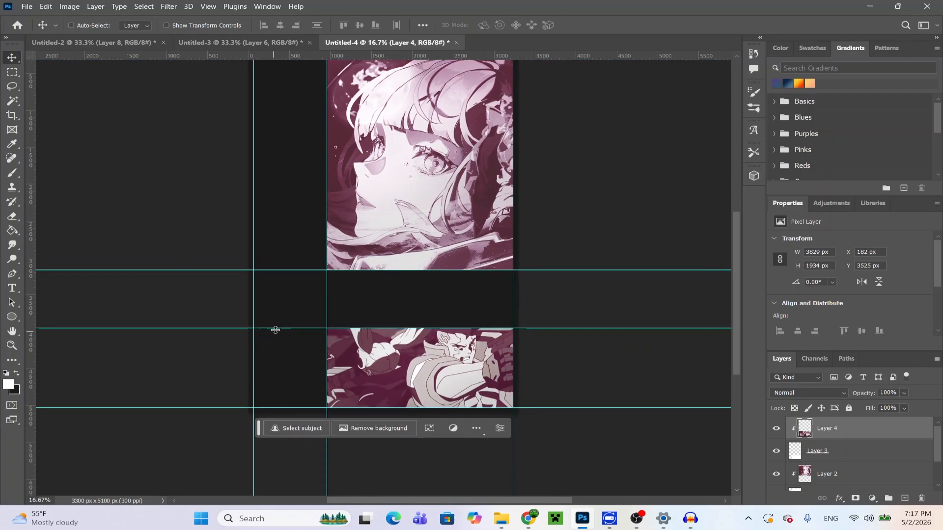
{"action": "scroll", "coordinate": [285, 319], "scroll_direction": "up", "scroll_amount": 1}
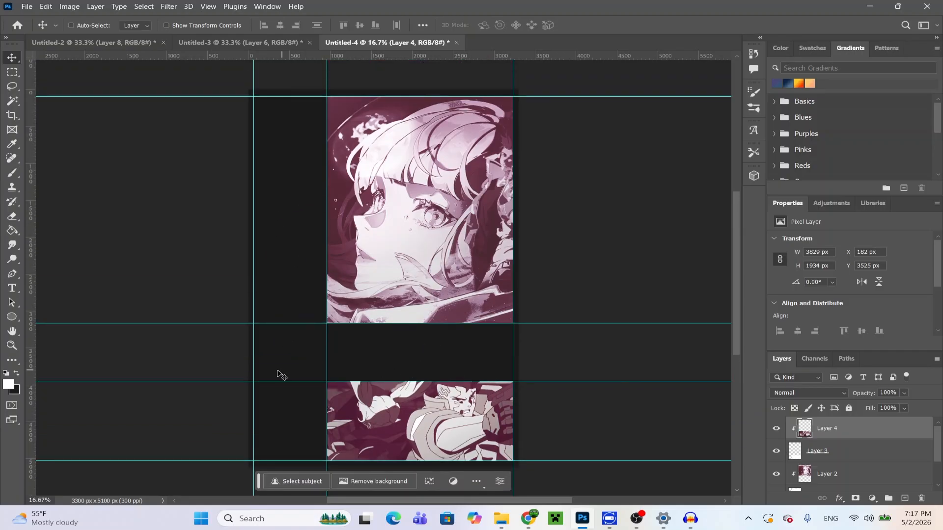
Step: Add a text box in the gap between the two images and enter CYBERPUNK in white 72 pt Dela Gothic One
{"action": "left_click", "coordinate": [19, 288]}
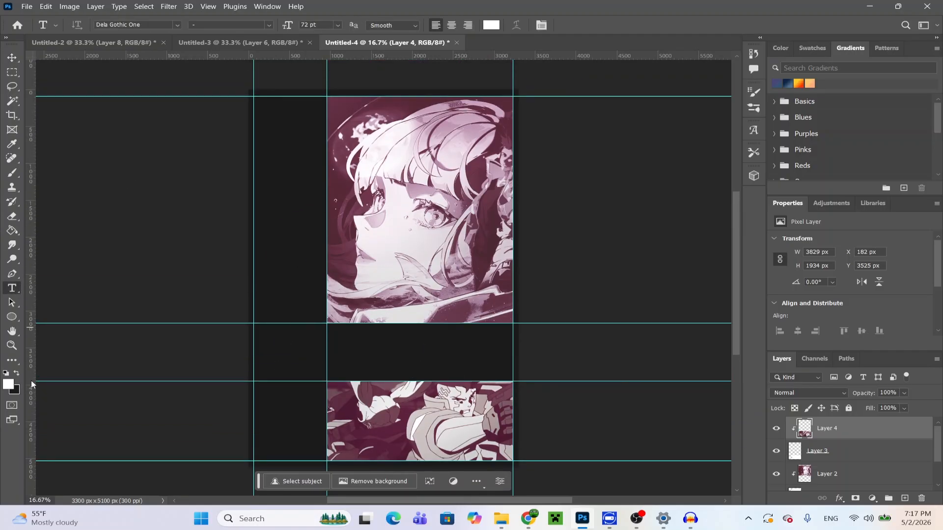
{"action": "scroll", "coordinate": [128, 388], "scroll_direction": "up", "scroll_amount": 1}
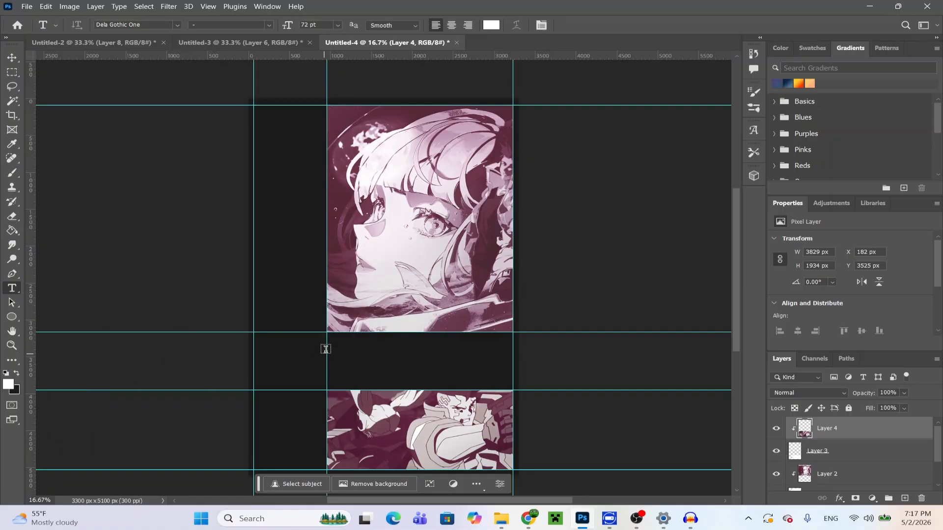
{"action": "left_click_drag", "start_coordinate": [334, 340], "coordinate": [511, 388]}
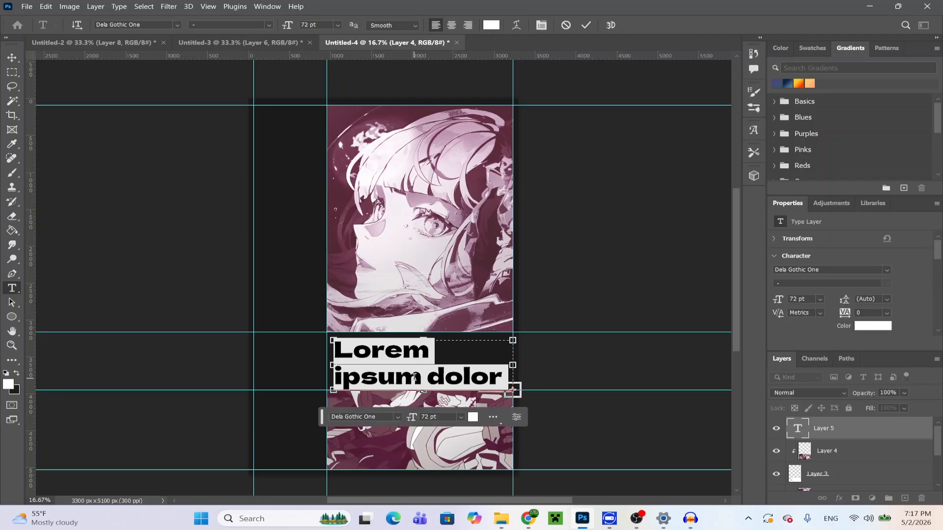
{"action": "left_click", "coordinate": [415, 377]}
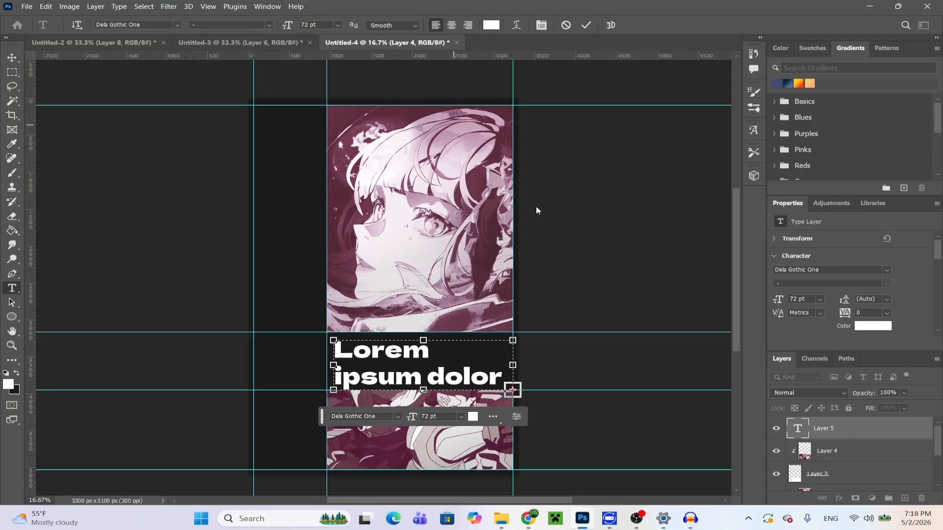
{"action": "left_click", "coordinate": [584, 27]}
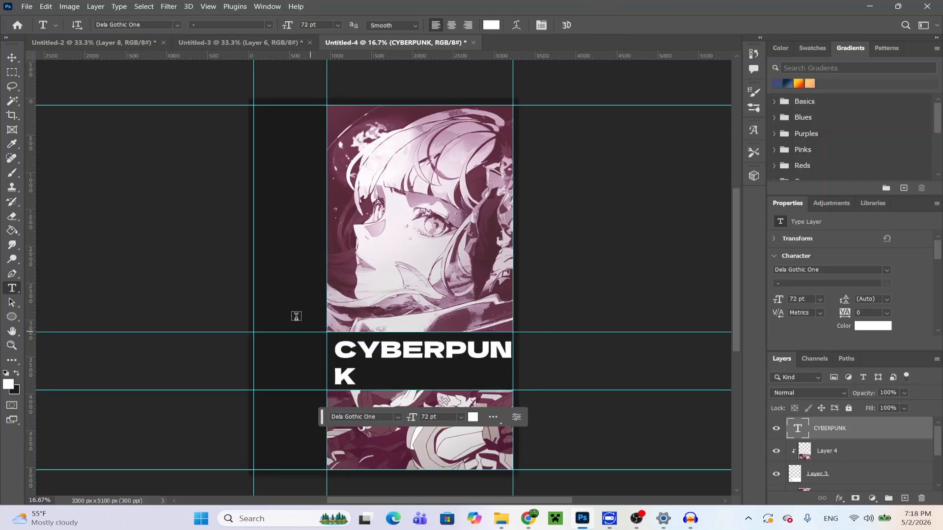
Step: Widen the CYBERPUNK text box so the whole word fits on one line, and select its text
{"action": "key", "text": "v"}
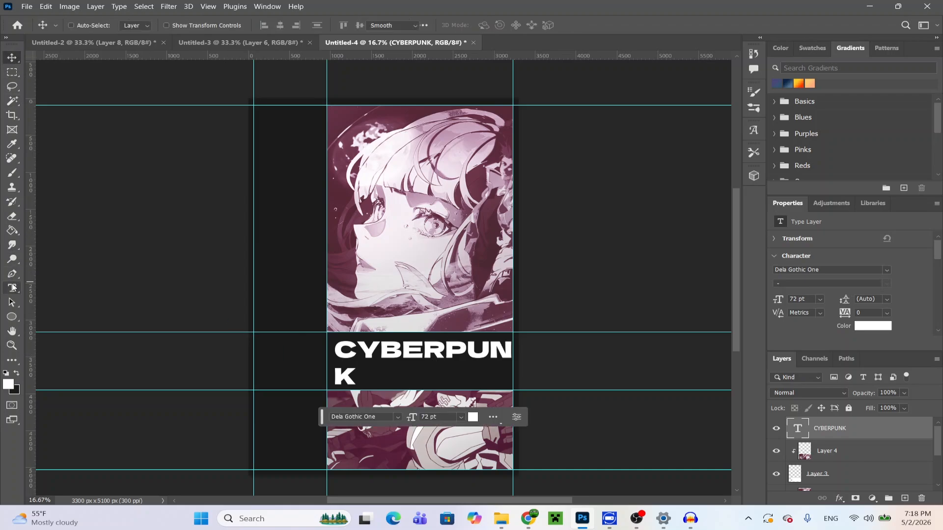
{"action": "left_click", "coordinate": [12, 288]}
{"action": "left_click", "coordinate": [422, 343]}
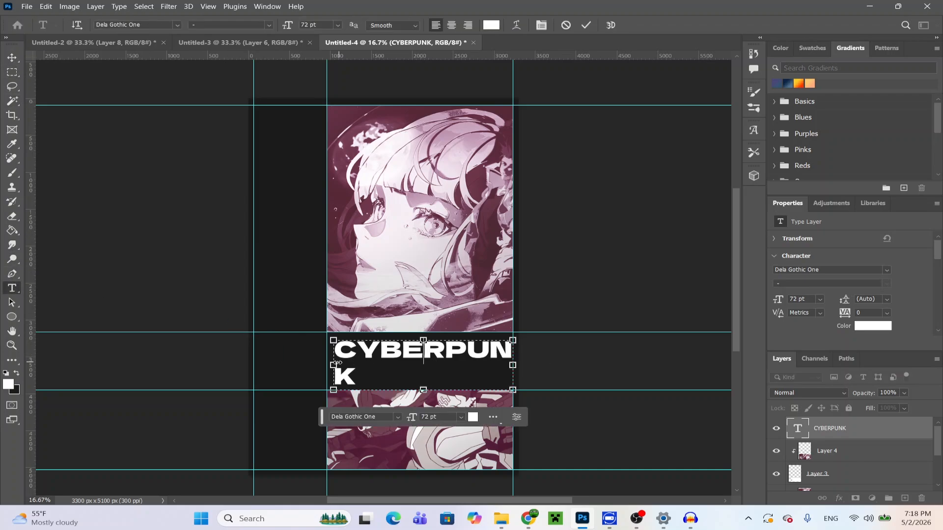
{"action": "left_click_drag", "start_coordinate": [332, 364], "coordinate": [209, 365]}
{"action": "left_click_drag", "start_coordinate": [422, 352], "coordinate": [308, 254]}
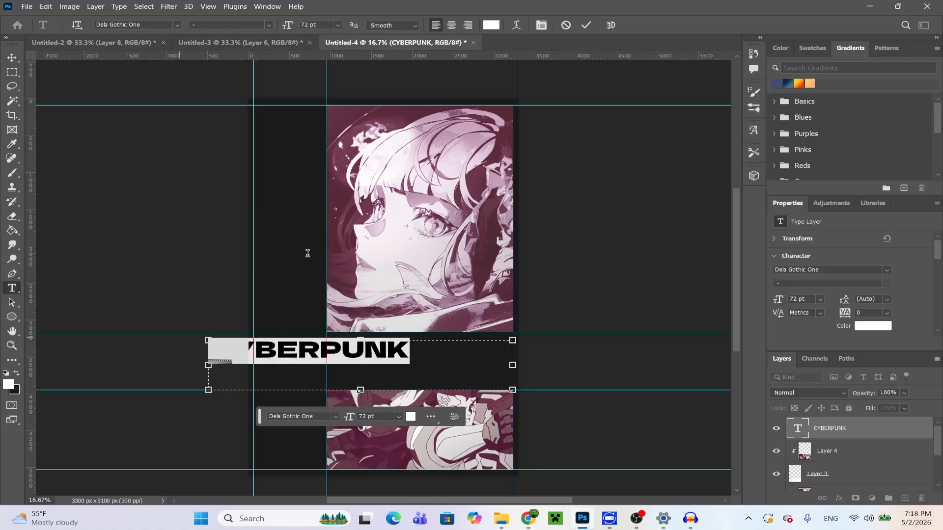
Step: Resize CYBERPUNK to about 65 pt and place it at the vertical guide directly below the upper image
{"action": "left_click", "coordinate": [338, 25]}
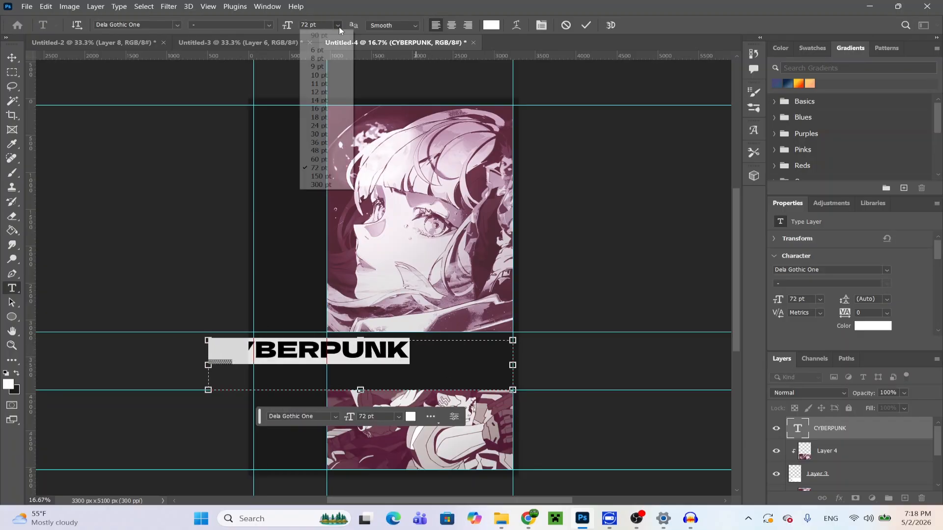
{"action": "left_click", "coordinate": [326, 152]}
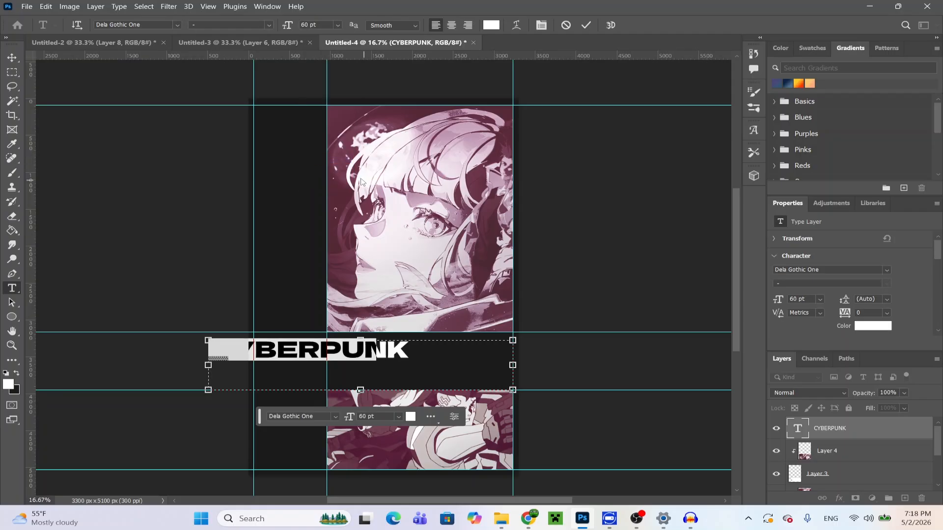
{"action": "left_click", "coordinate": [12, 57]}
{"action": "left_click_drag", "start_coordinate": [216, 177], "coordinate": [342, 181]}
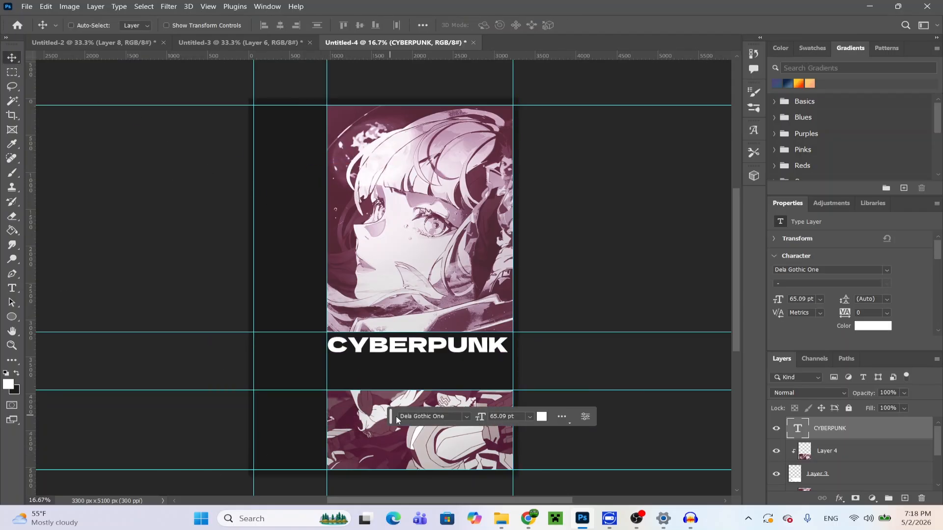
{"action": "left_click_drag", "start_coordinate": [394, 423], "coordinate": [516, 87]}
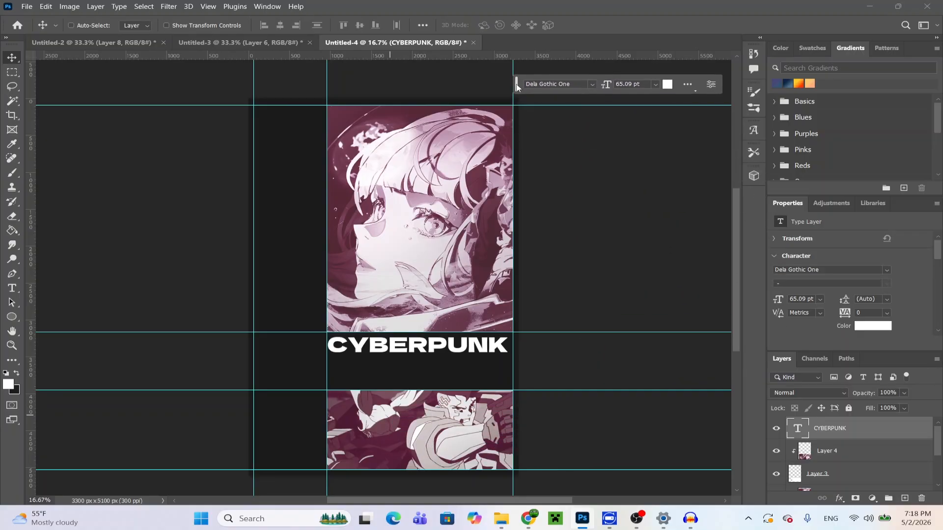
Step: Copy the Japanese translation サイバーパンク from the browser and paste it into a new 60 pt text box on the poster
{"action": "key", "text": "t"}
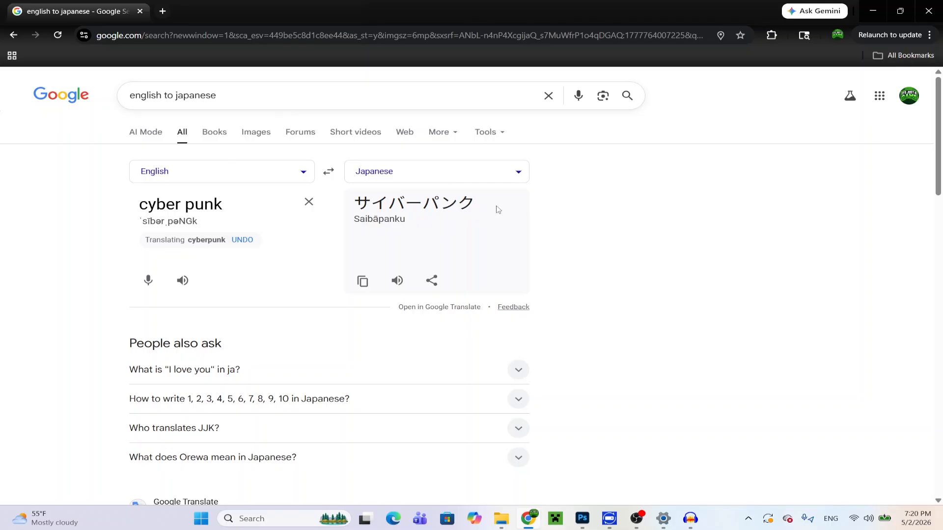
{"action": "left_click_drag", "start_coordinate": [476, 205], "coordinate": [351, 208]}
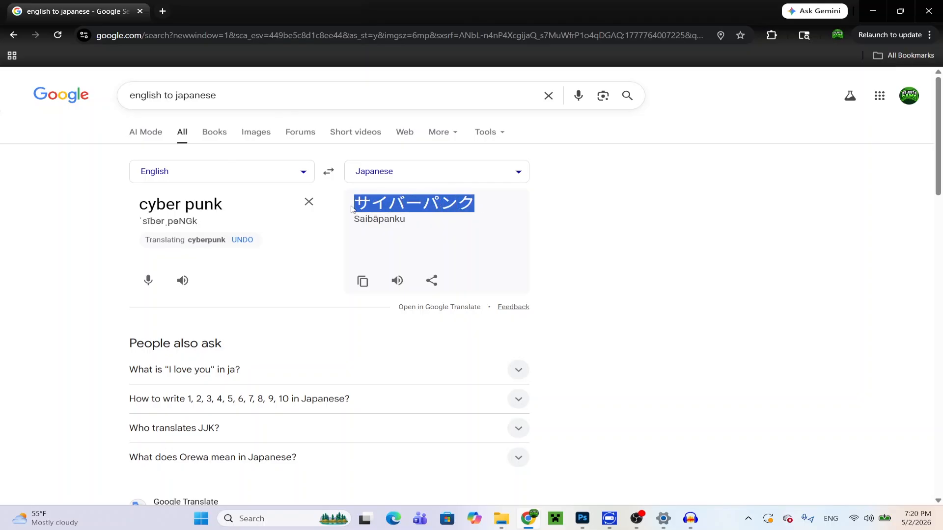
{"action": "right_click", "coordinate": [450, 210]}
{"action": "left_click", "coordinate": [467, 221]}
{"action": "left_click", "coordinate": [582, 518]}
{"action": "left_click_drag", "start_coordinate": [263, 123], "coordinate": [494, 363]}
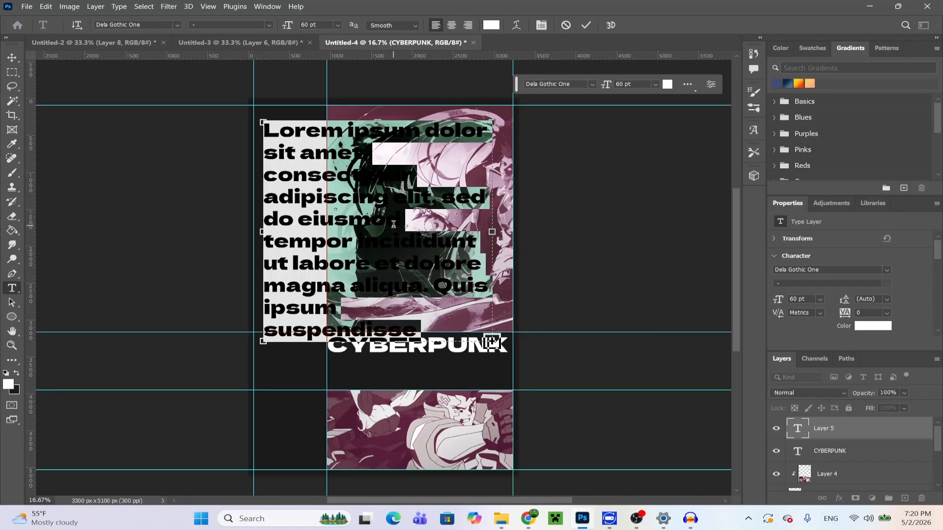
{"action": "left_click", "coordinate": [393, 224]}
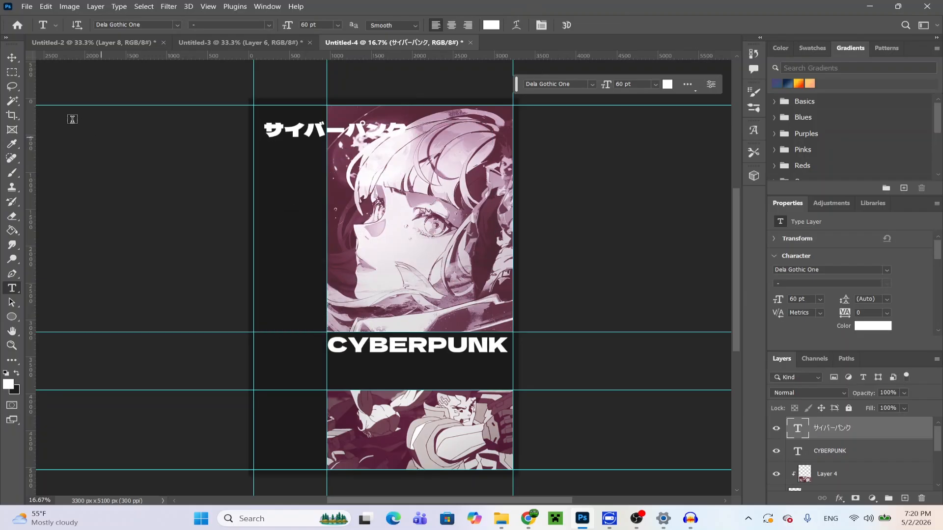
Step: Show transform controls and rotate the サイバーパンク text layer 90° clockwise
{"action": "left_click", "coordinate": [12, 58]}
{"action": "left_click_drag", "start_coordinate": [344, 130], "coordinate": [328, 187]}
{"action": "left_click", "coordinate": [167, 25]}
{"action": "left_click_drag", "start_coordinate": [244, 159], "coordinate": [283, 166]}
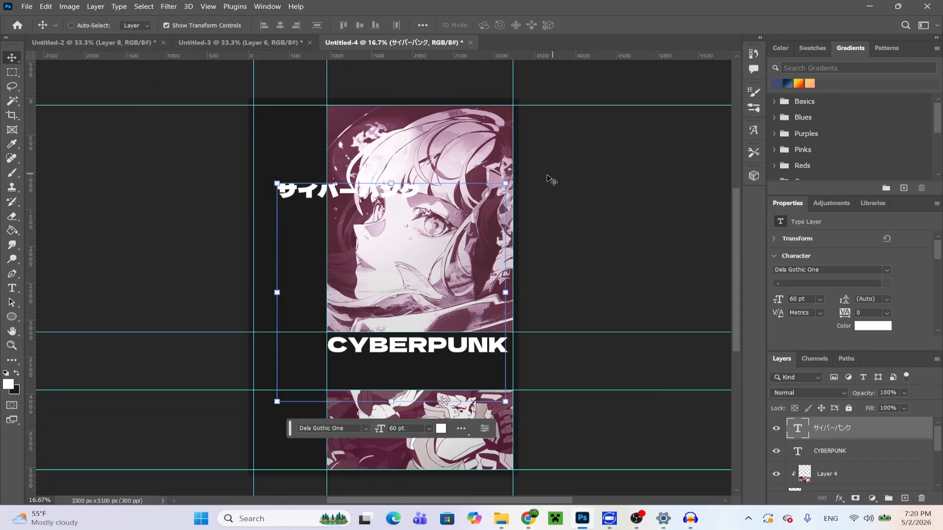
{"action": "left_click_drag", "start_coordinate": [509, 174], "coordinate": [518, 194]}
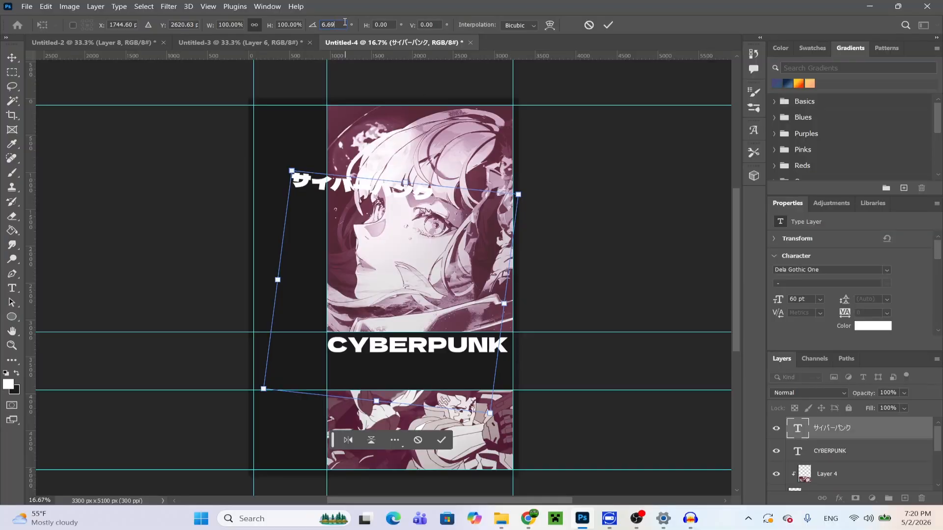
{"action": "key", "text": "BackSpace"}
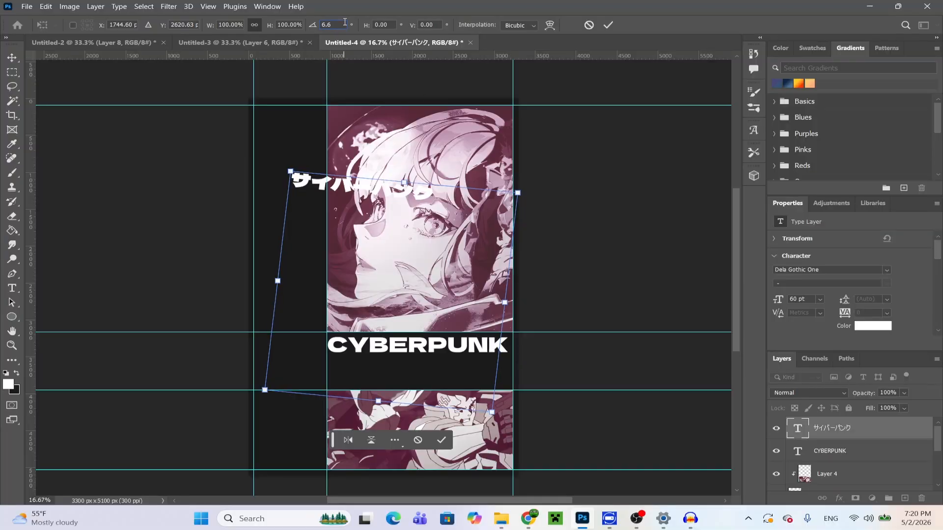
{"action": "key", "text": "BackSpace"}
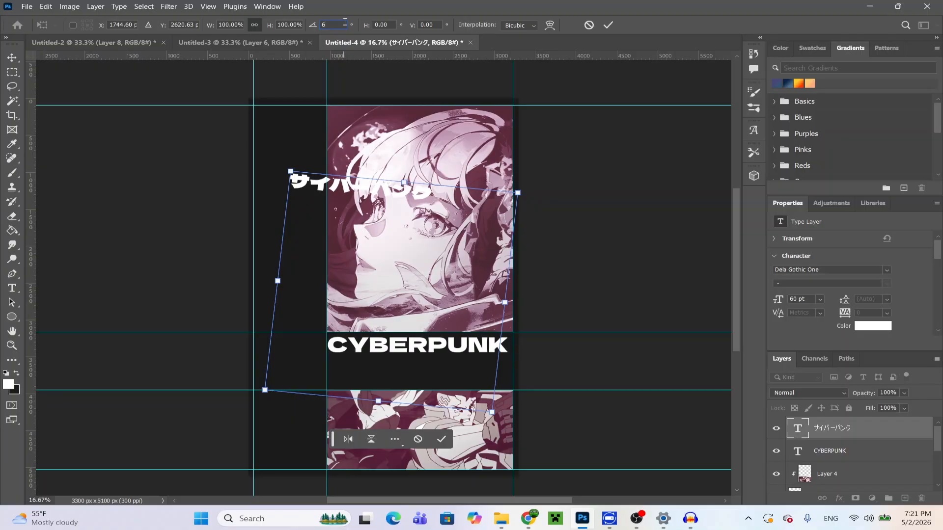
{"action": "type", "text": "90"}
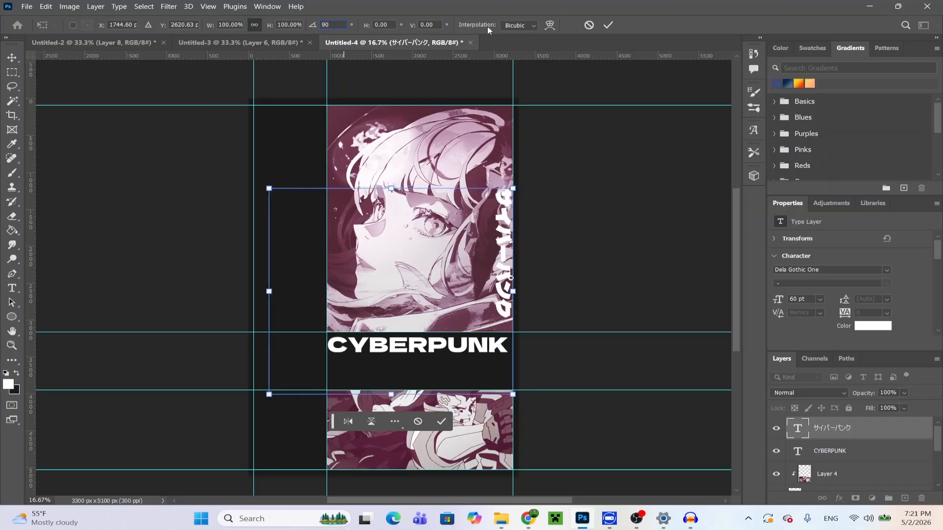
{"action": "key", "text": "Return"}
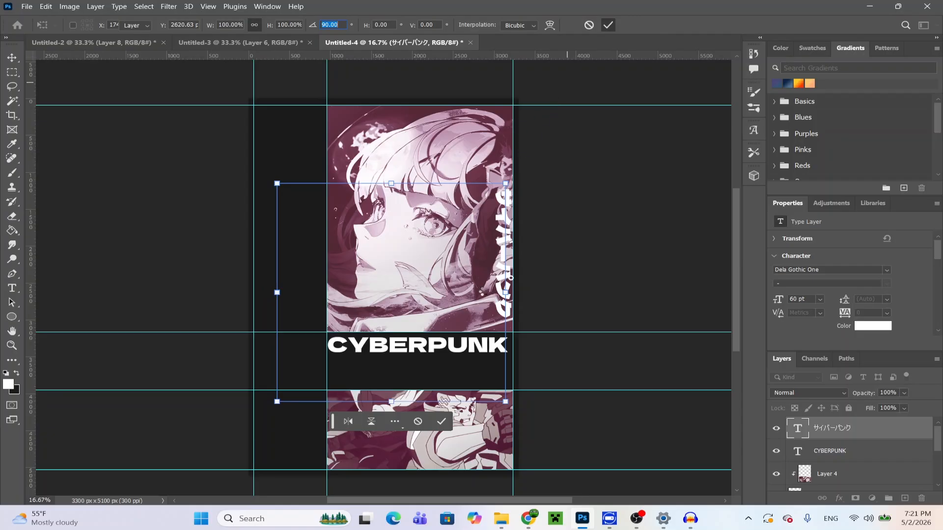
{"action": "key", "text": "Return"}
Step: Move the vertical サイバーパンク text into the empty dark strip beside the images and enlarge it to 150 pt
{"action": "left_click_drag", "start_coordinate": [502, 292], "coordinate": [279, 247]}
{"action": "key", "text": "t"}
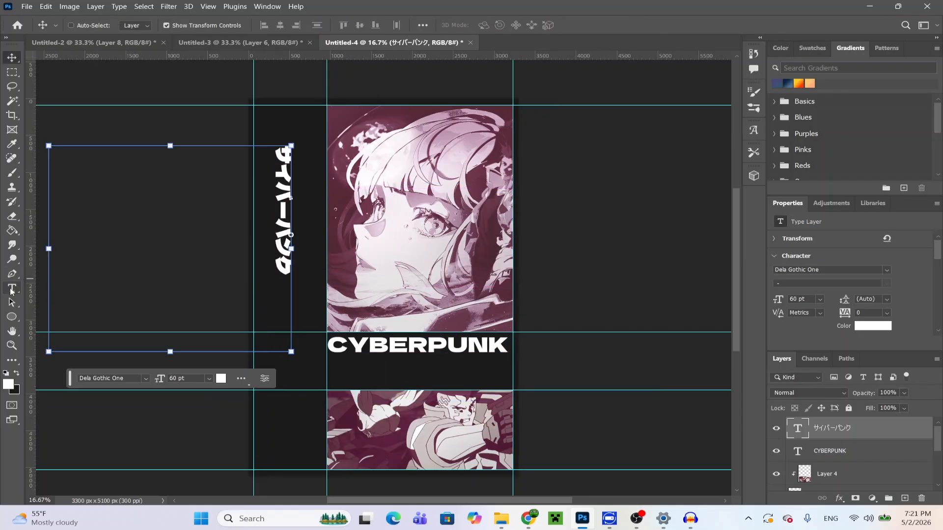
{"action": "left_click", "coordinate": [268, 257]}
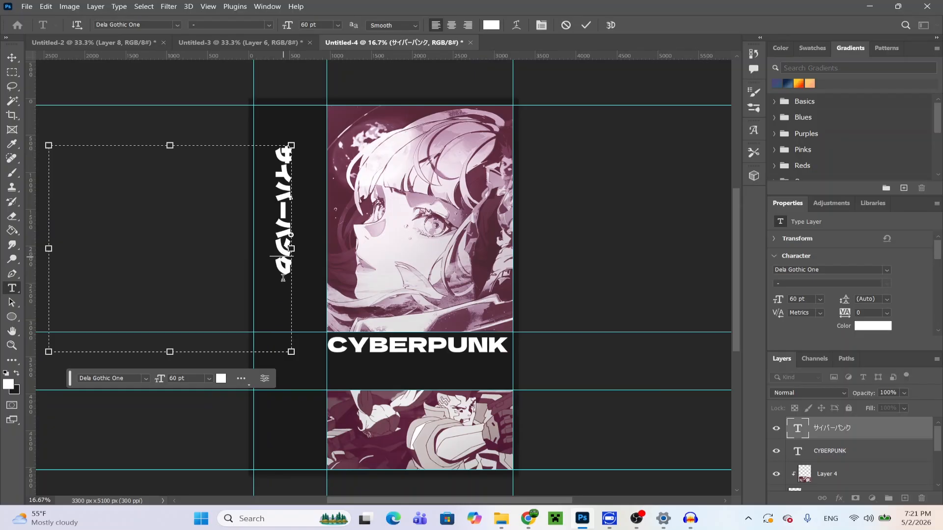
{"action": "left_click", "coordinate": [282, 276]}
{"action": "left_click_drag", "start_coordinate": [283, 277], "coordinate": [286, 128]}
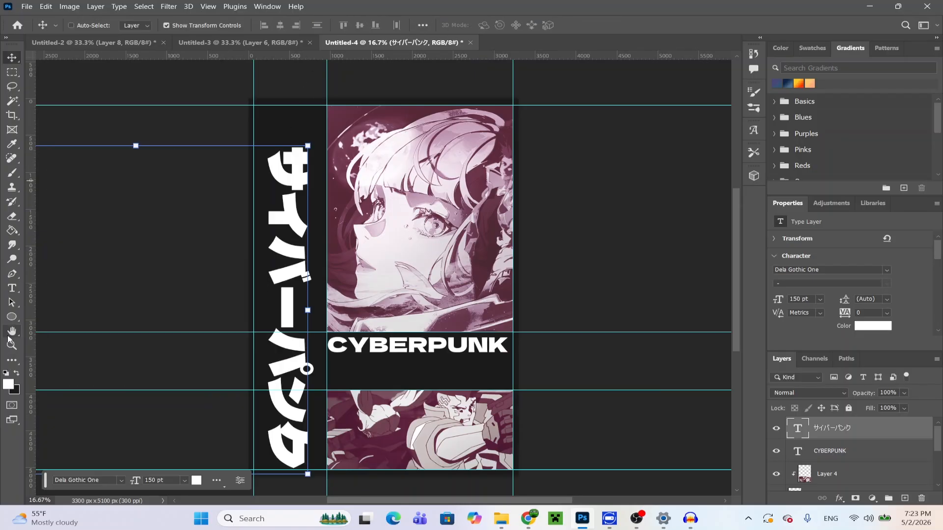
Step: Add a 24 pt text box below CYBERPUNK and fill it with the Japanese description paragraph beginning サイバーパンク：エッジランナーズ
{"action": "left_click", "coordinate": [12, 288]}
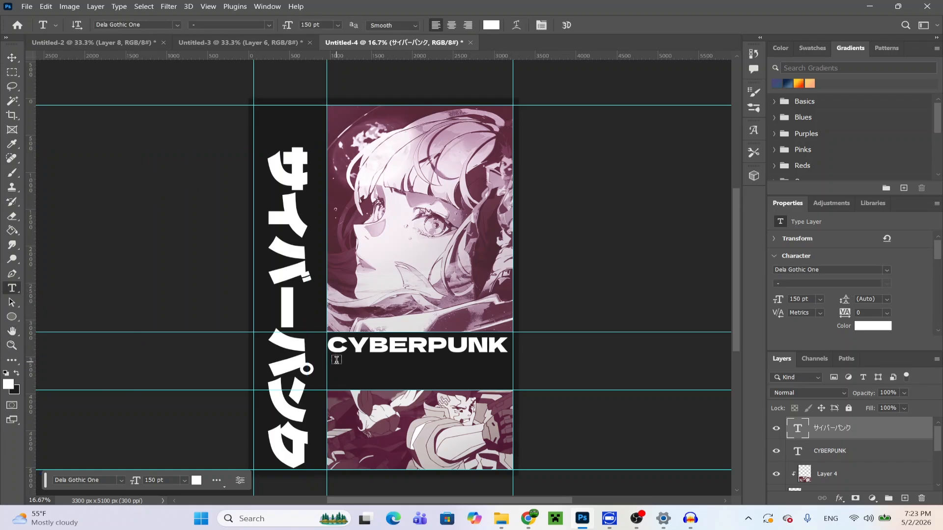
{"action": "left_click_drag", "start_coordinate": [335, 364], "coordinate": [513, 429]}
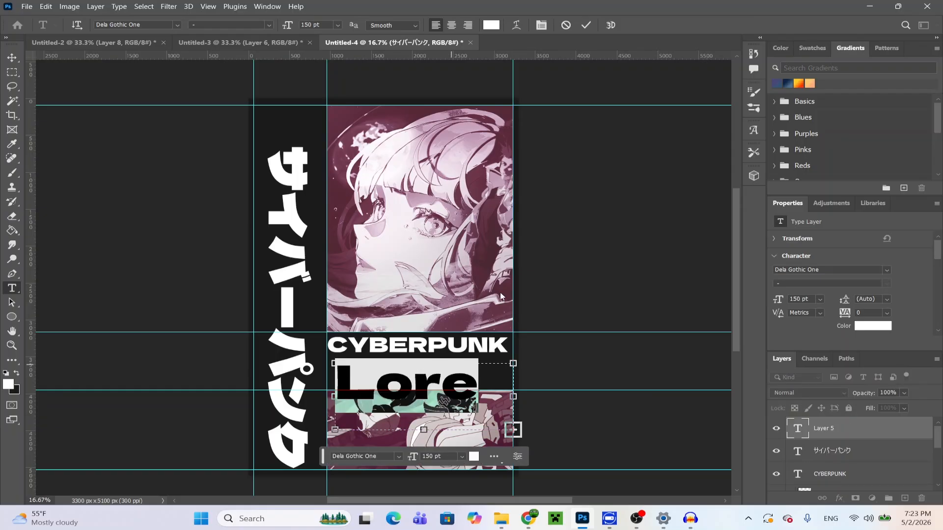
{"action": "left_click", "coordinate": [337, 26]}
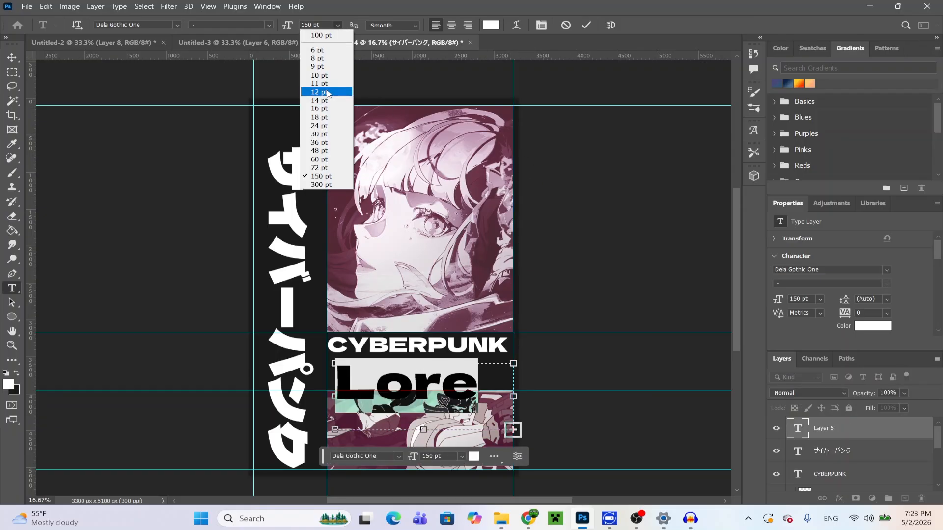
{"action": "left_click", "coordinate": [319, 127]}
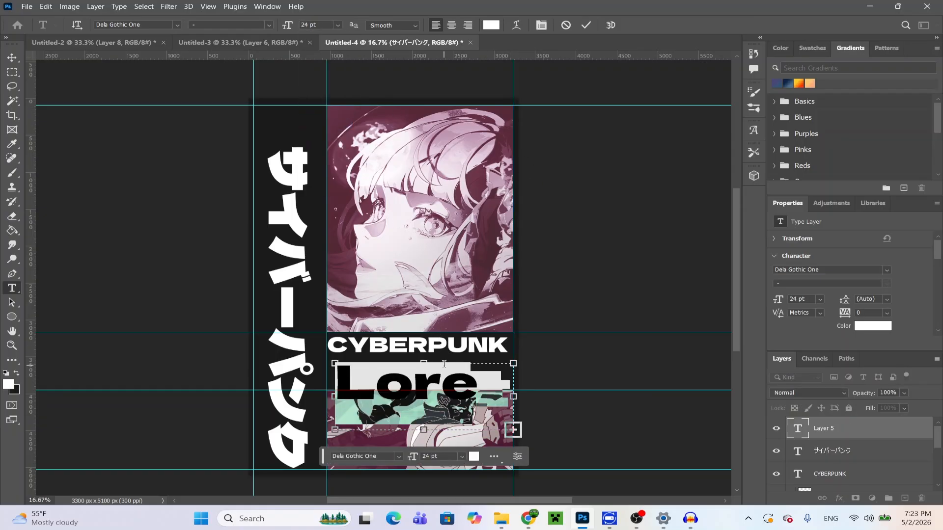
{"action": "left_click", "coordinate": [479, 159]}
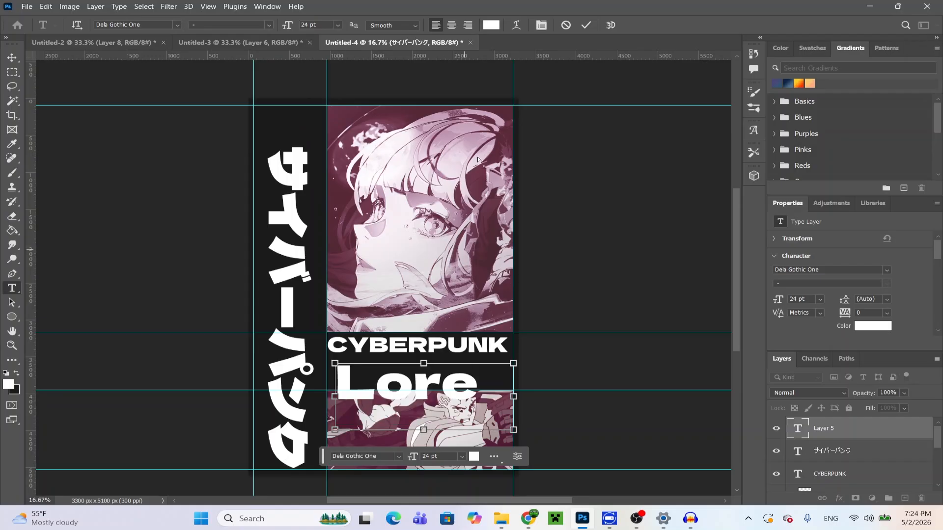
{"action": "left_click", "coordinate": [585, 25]}
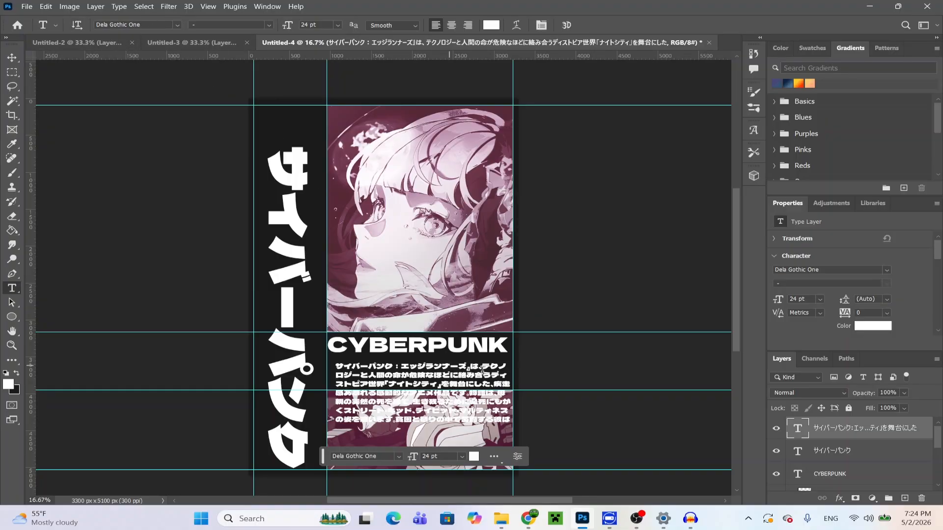
{"action": "left_click", "coordinate": [12, 57]}
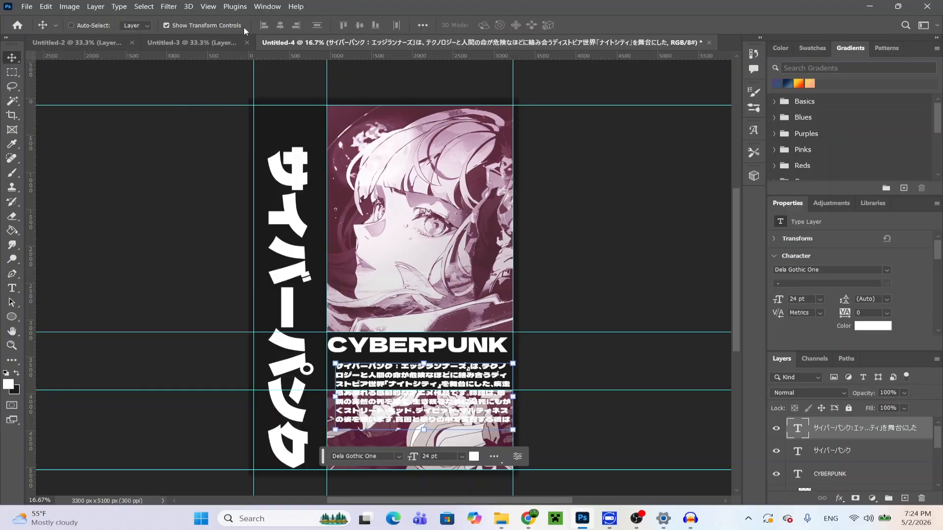
{"action": "left_click_drag", "start_coordinate": [336, 365], "coordinate": [350, 367]}
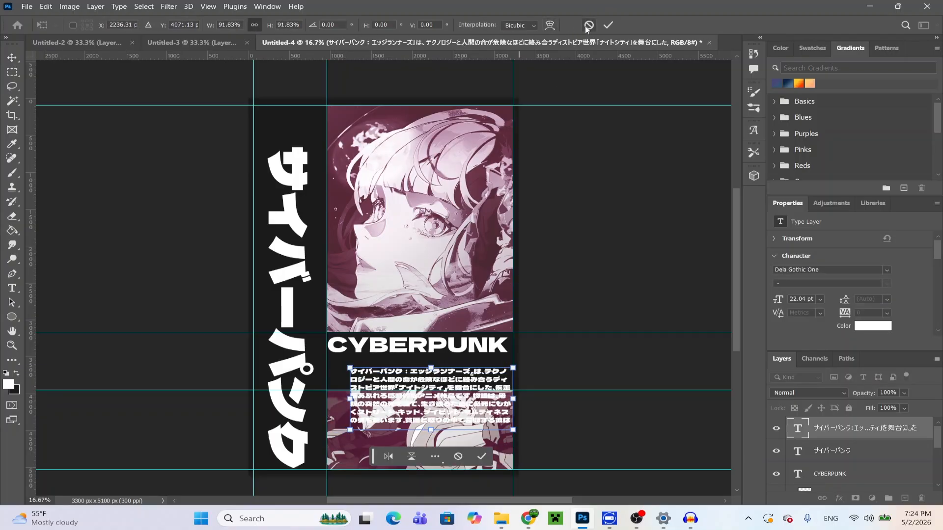
{"action": "key", "text": "Return"}
Step: Set all the text of the Japanese description paragraph to 15 pt
{"action": "key", "text": "t"}
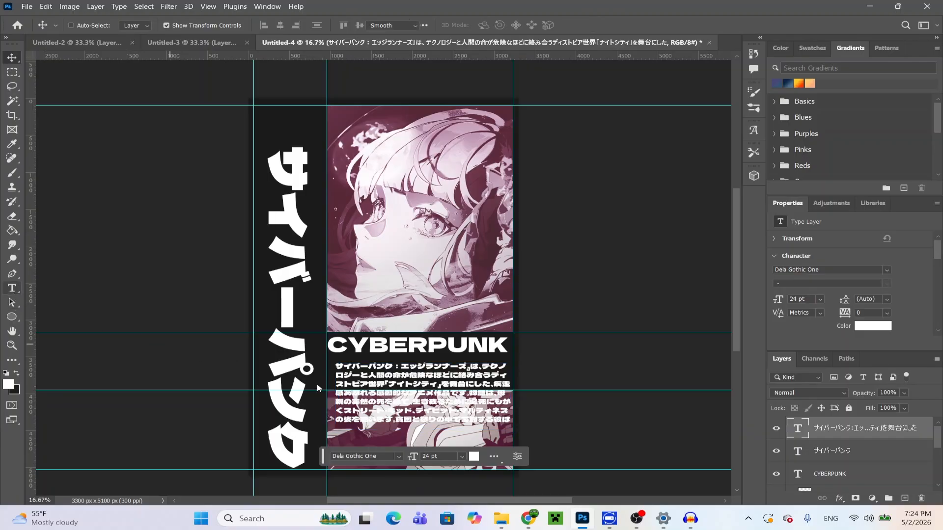
{"action": "left_click_drag", "start_coordinate": [507, 421], "coordinate": [273, 225]}
{"action": "double_click", "coordinate": [302, 25]}
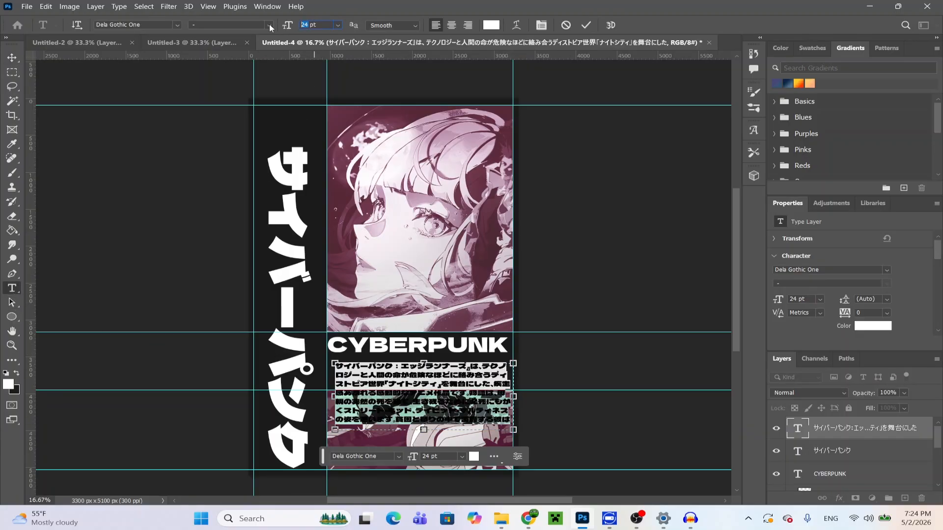
{"action": "type", "text": "15"}
{"action": "key", "text": "Return"}
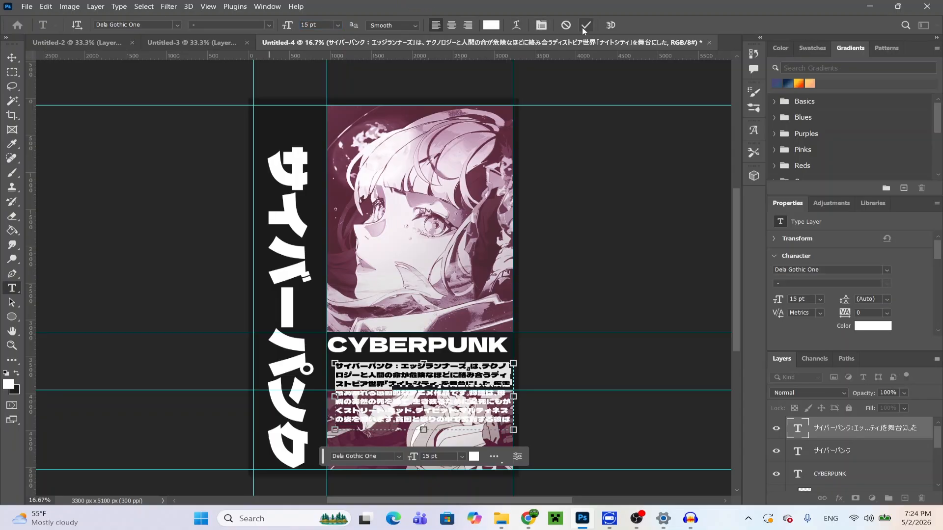
{"action": "left_click", "coordinate": [512, 406]}
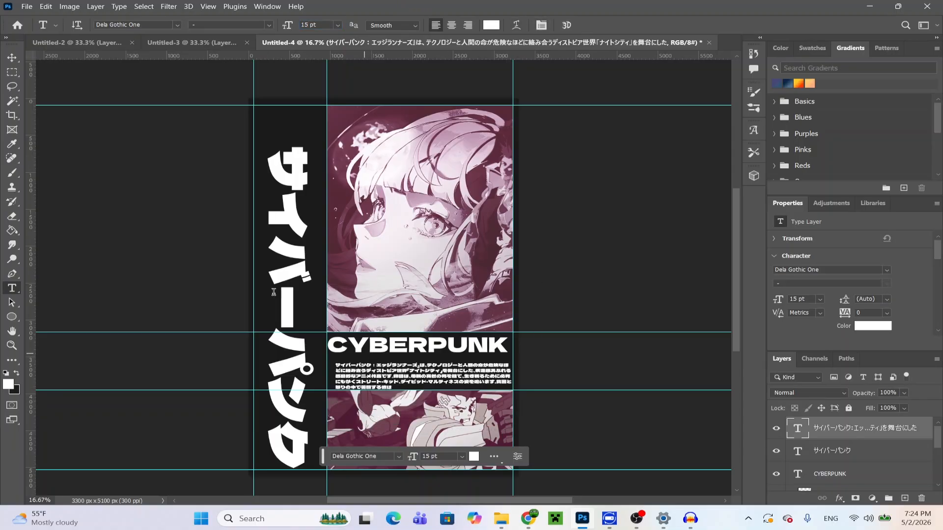
Step: Move the Japanese paragraph up to sit close under CYBERPUNK near its first letter, and nudge it slightly down
{"action": "left_click", "coordinate": [11, 57]}
{"action": "left_click_drag", "start_coordinate": [464, 374], "coordinate": [457, 364]}
{"action": "scroll", "coordinate": [434, 379], "scroll_direction": "down", "scroll_amount": 2}
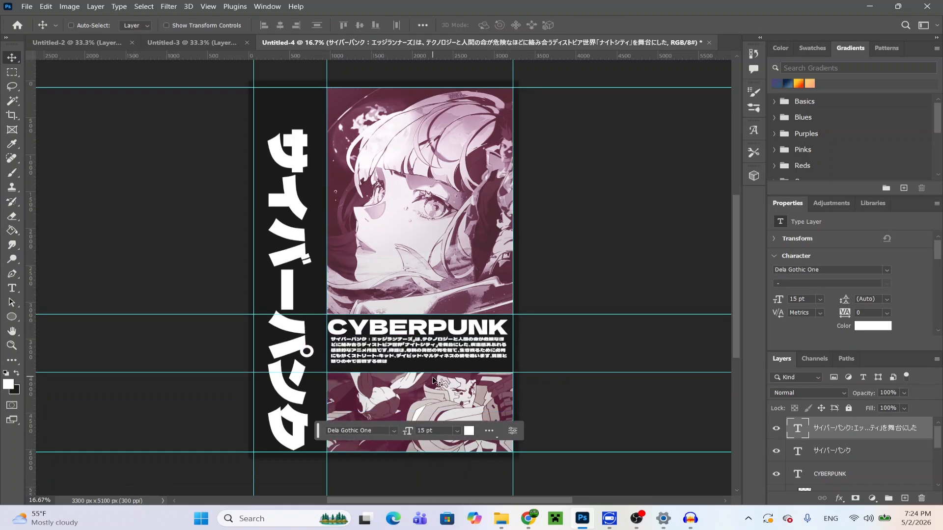
{"action": "scroll", "coordinate": [434, 379], "scroll_direction": "down", "scroll_amount": 2}
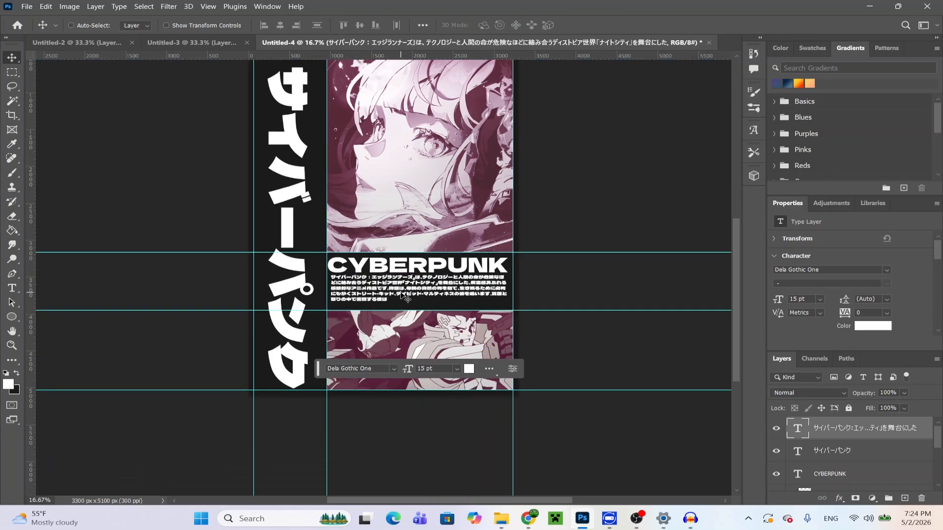
{"action": "key", "text": "Down"}
{"action": "key", "text": "Down"}
{"action": "key", "text": "Down"}
{"action": "key", "text": "Down"}
{"action": "key", "text": "Down"}
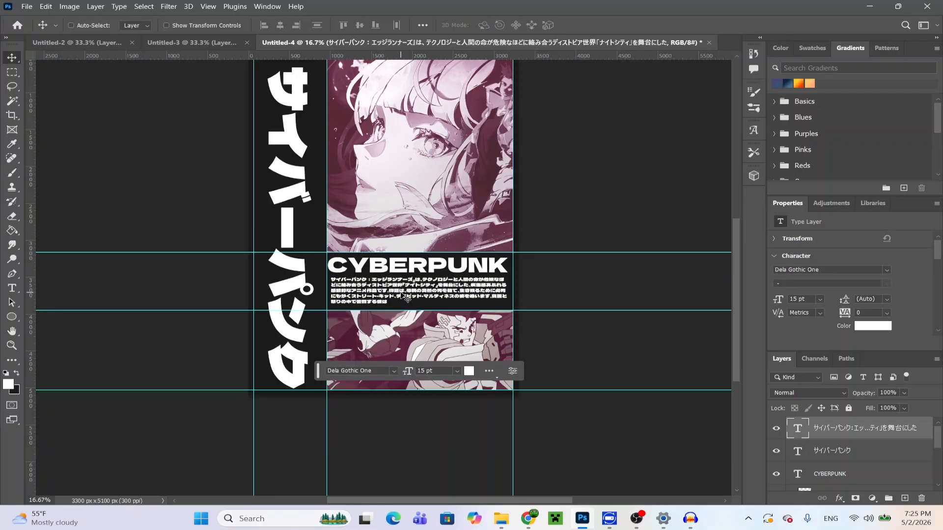
Step: Lower the top edge of the upper image's Layer 1 clipping rectangle, reducing its height to 2526 px and leaving its bottom edge fixed
{"action": "scroll", "coordinate": [406, 278], "scroll_direction": "up", "scroll_amount": 5}
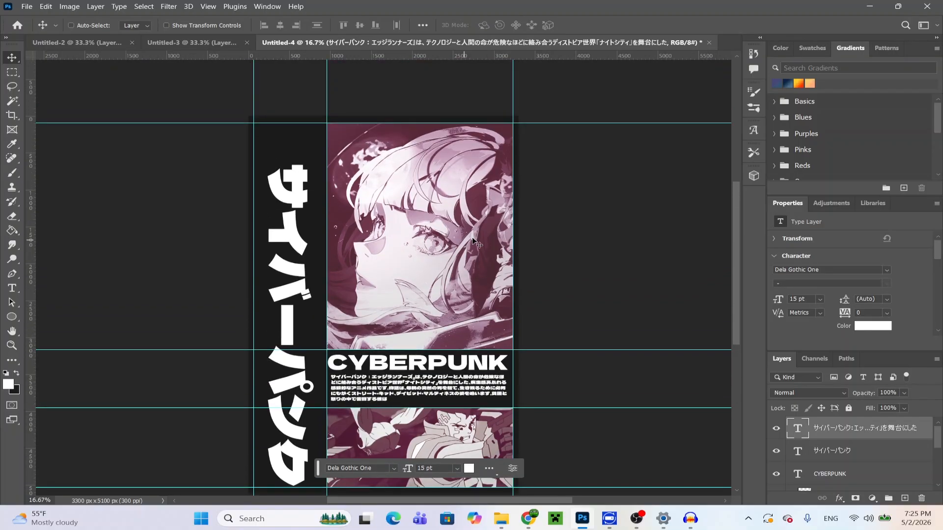
{"action": "scroll", "coordinate": [684, 376], "scroll_direction": "down", "scroll_amount": 1}
{"action": "scroll", "coordinate": [837, 461], "scroll_direction": "down", "scroll_amount": 5}
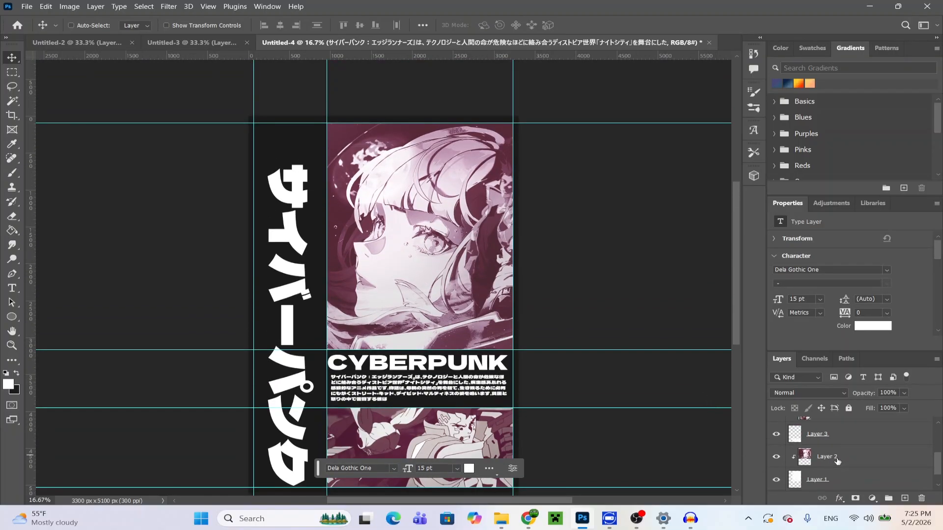
{"action": "left_click", "coordinate": [829, 479]}
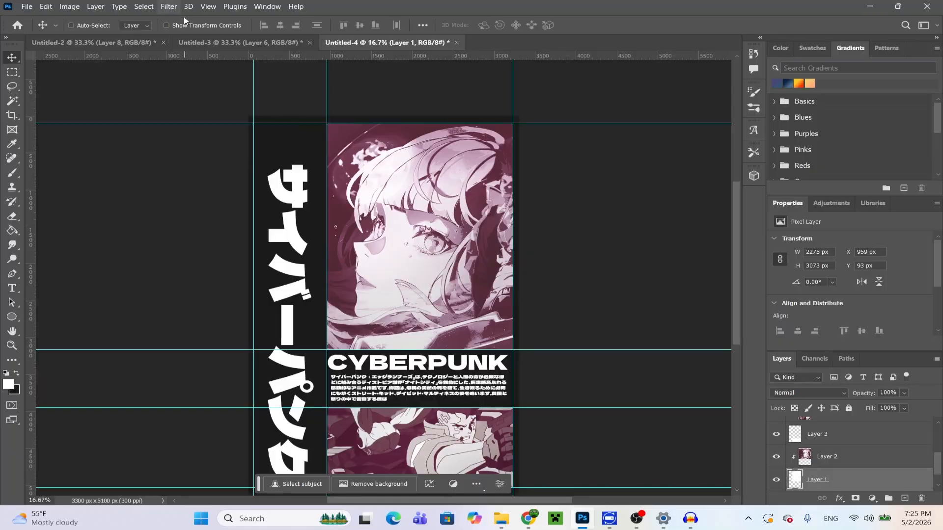
{"action": "left_click", "coordinate": [167, 25]}
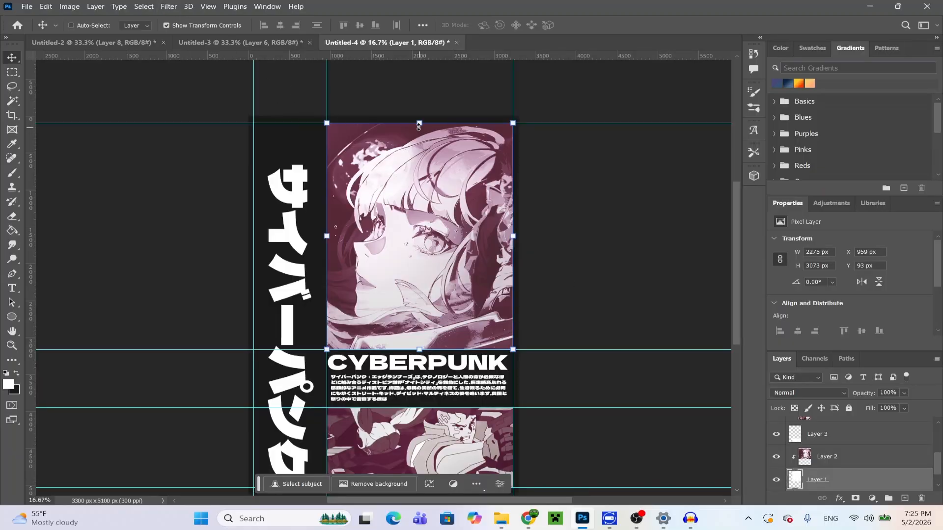
{"action": "left_click_drag", "start_coordinate": [420, 123], "coordinate": [421, 167]}
{"action": "scroll", "coordinate": [390, 230], "scroll_direction": "down", "scroll_amount": 1}
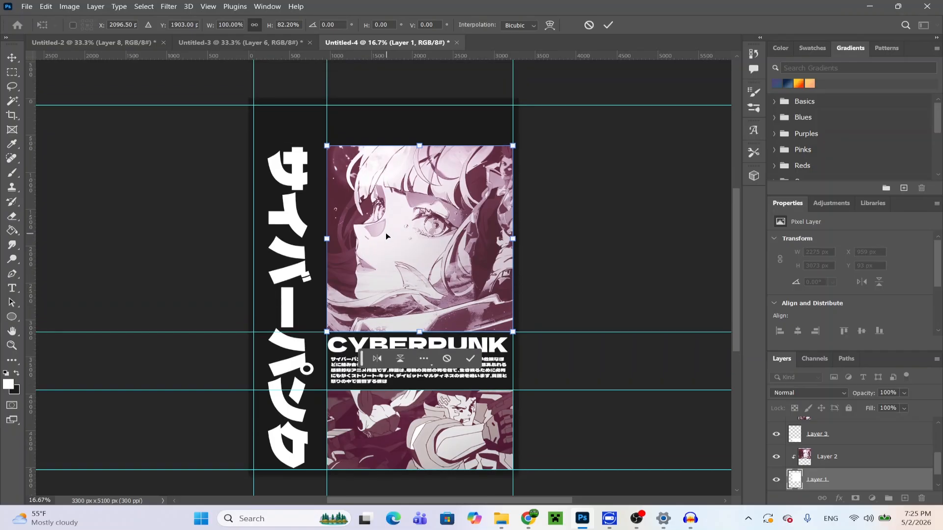
{"action": "left_click", "coordinate": [608, 24]}
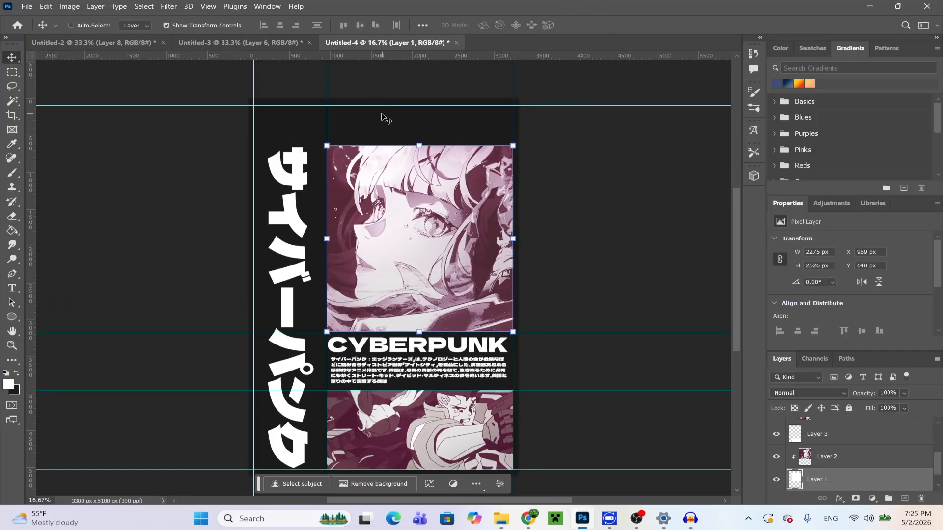
Step: Add the title EDGERUNNER in white Dela Gothic One at 53.53 pt above the upper image, place it near the right edge, and hide the transform controls
{"action": "key", "text": "t"}
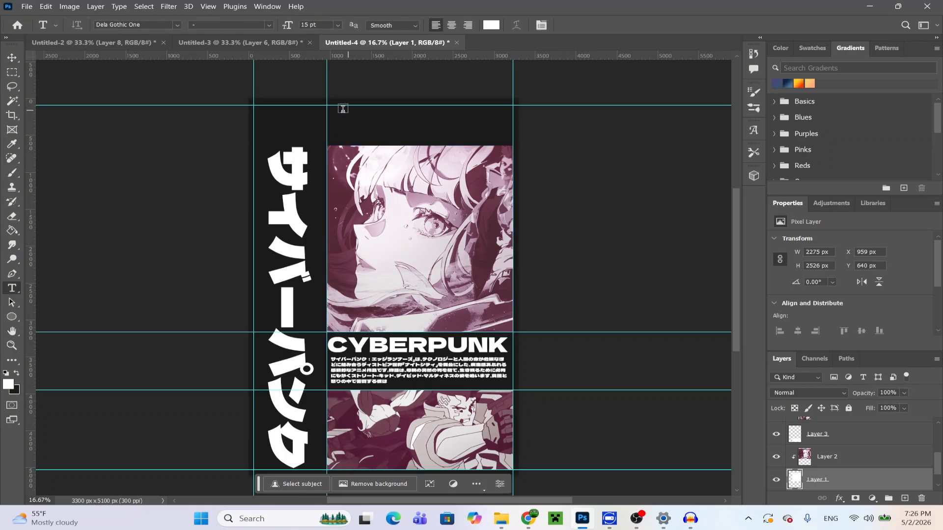
{"action": "left_click_drag", "start_coordinate": [331, 111], "coordinate": [523, 152]}
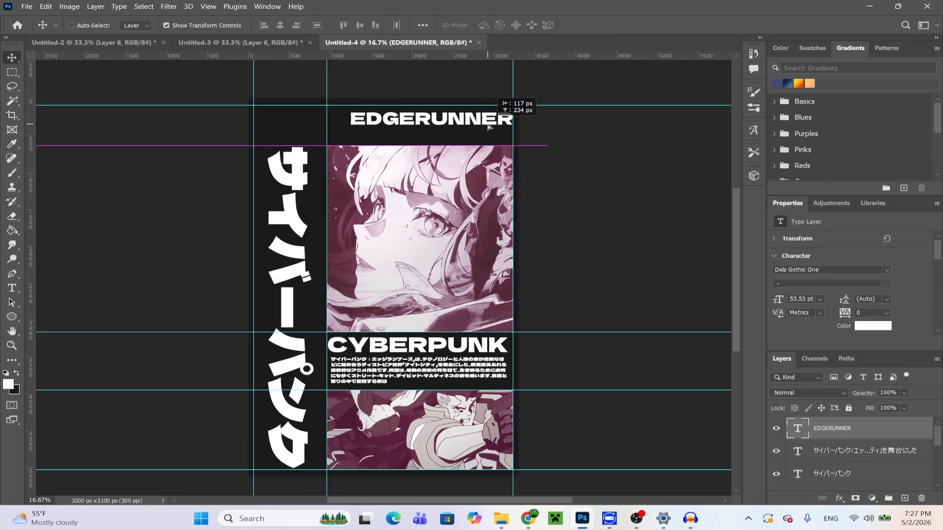
{"action": "left_click_drag", "start_coordinate": [487, 124], "coordinate": [486, 123]}
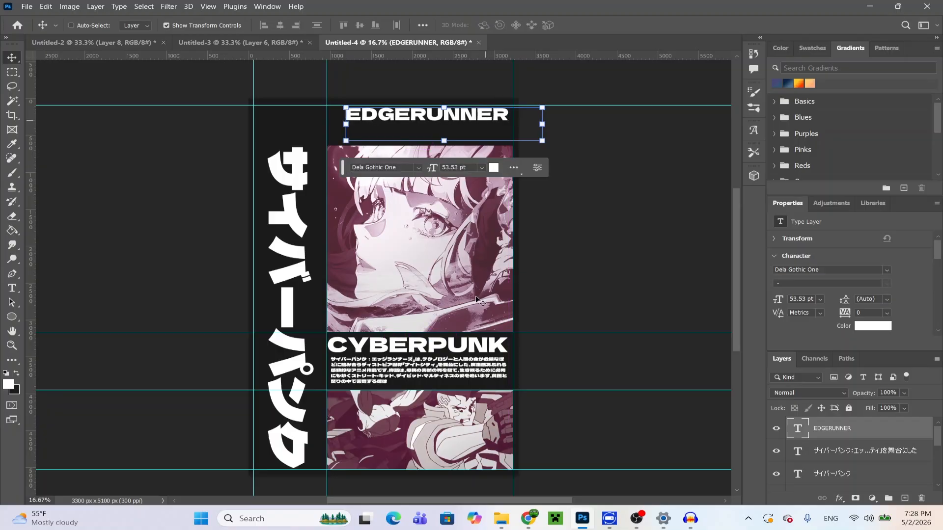
{"action": "left_click", "coordinate": [207, 28]}
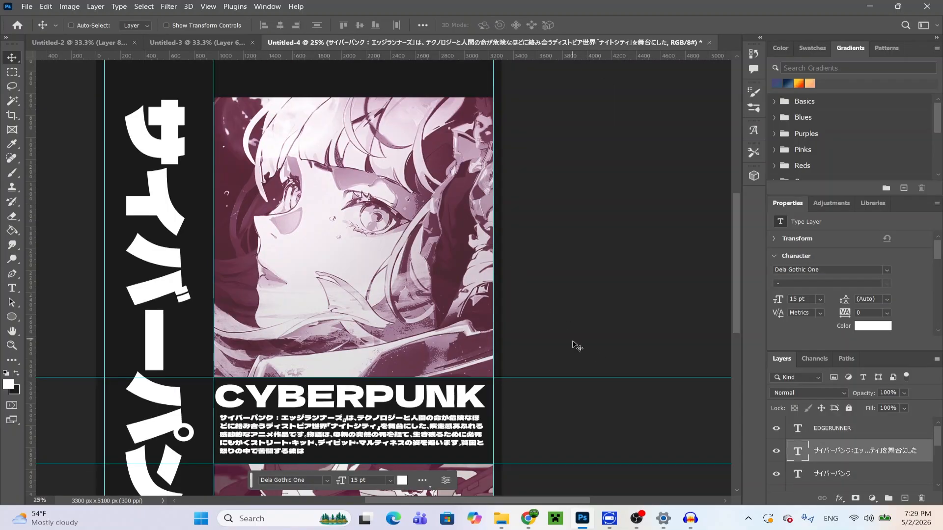
Step: Examine the poster's text layout from the EDGERUNNER title down to the CYBERPUNK description and lower image
{"action": "scroll", "coordinate": [220, 262], "scroll_direction": "up", "scroll_amount": 1}
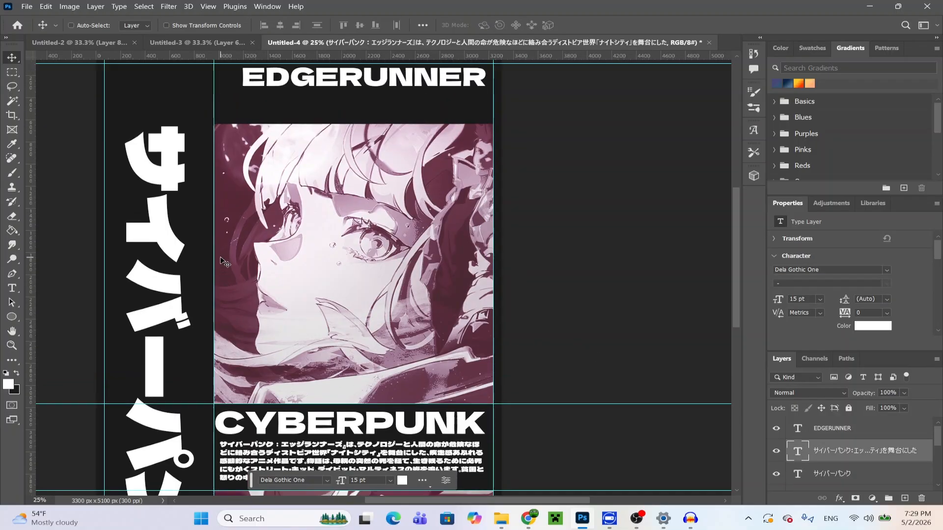
{"action": "scroll", "coordinate": [223, 262], "scroll_direction": "up", "scroll_amount": 1}
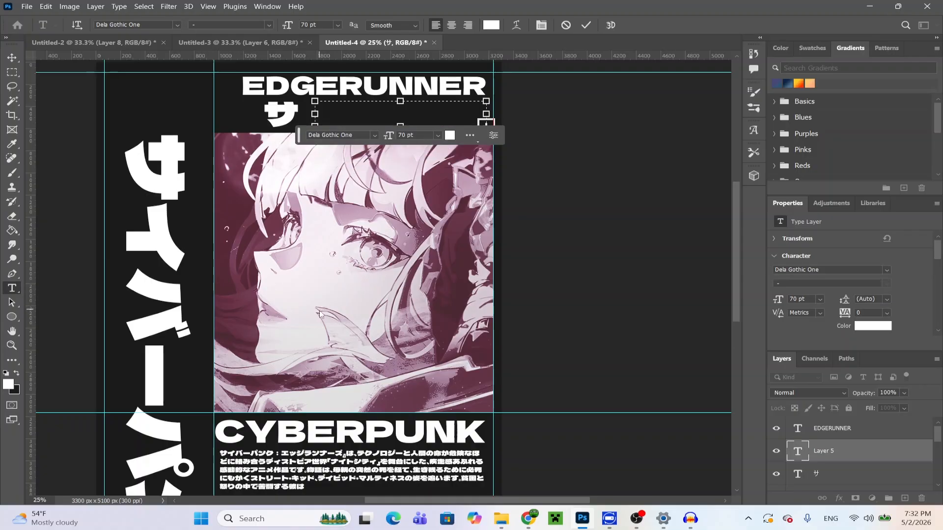
{"action": "scroll", "coordinate": [309, 274], "scroll_direction": "down", "scroll_amount": 2}
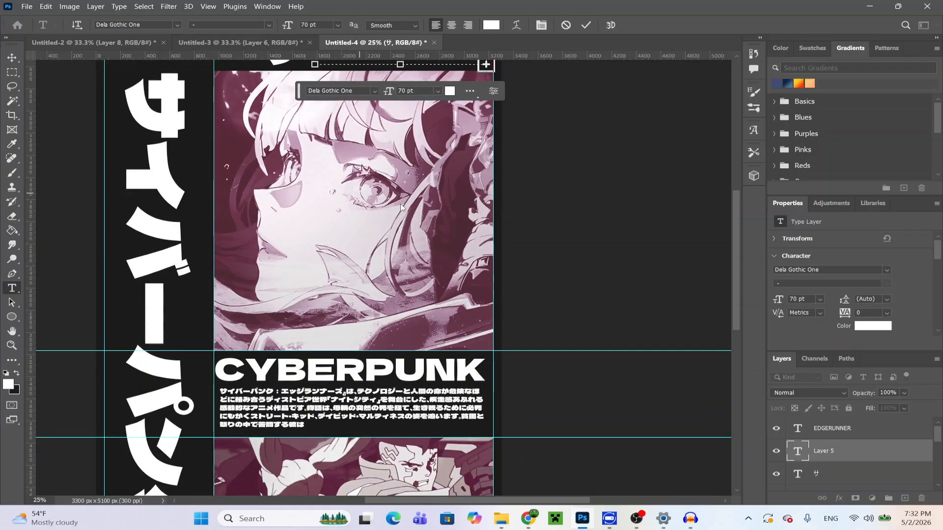
{"action": "scroll", "coordinate": [330, 287], "scroll_direction": "down", "scroll_amount": 1}
{"action": "scroll", "coordinate": [269, 137], "scroll_direction": "down", "scroll_amount": 1}
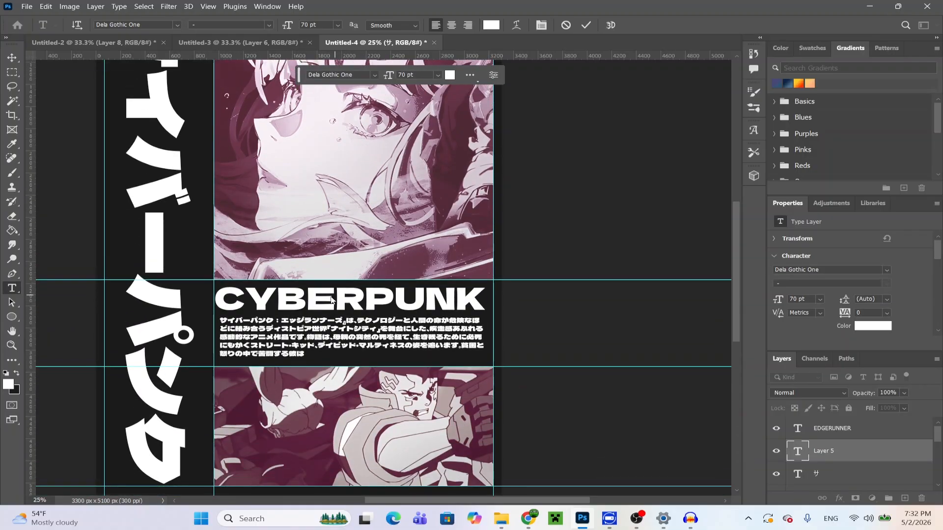
{"action": "scroll", "coordinate": [381, 171], "scroll_direction": "up", "scroll_amount": 3}
{"action": "scroll", "coordinate": [381, 170], "scroll_direction": "up", "scroll_amount": 1}
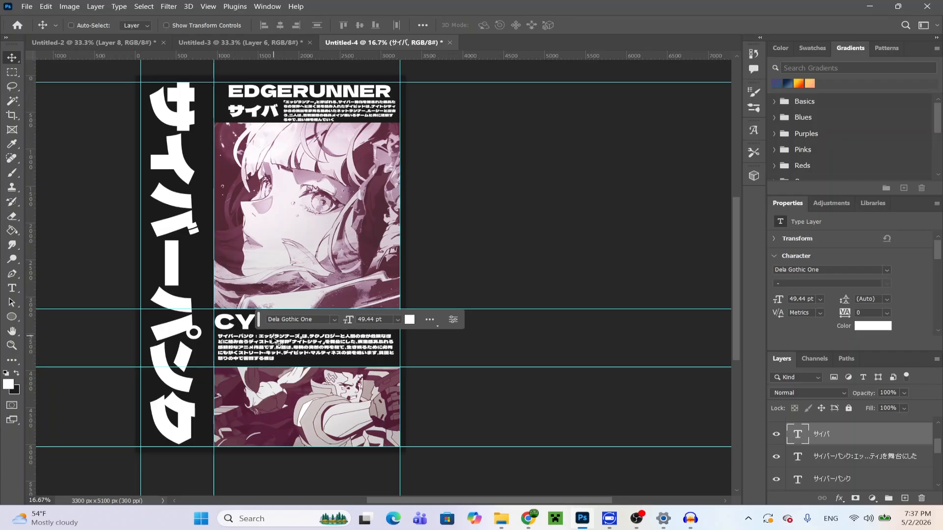
Step: Clear the guides from the poster and move the contextual task bar away from the artwork
{"action": "left_click_drag", "start_coordinate": [257, 318], "coordinate": [547, 88]}
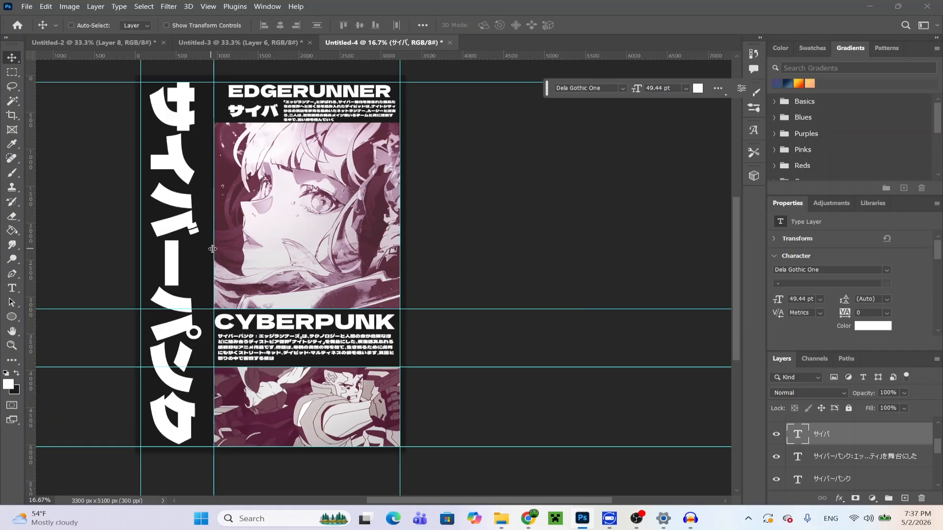
{"action": "left_click_drag", "start_coordinate": [213, 249], "coordinate": [22, 195]}
{"action": "left_click_drag", "start_coordinate": [141, 214], "coordinate": [21, 203]}
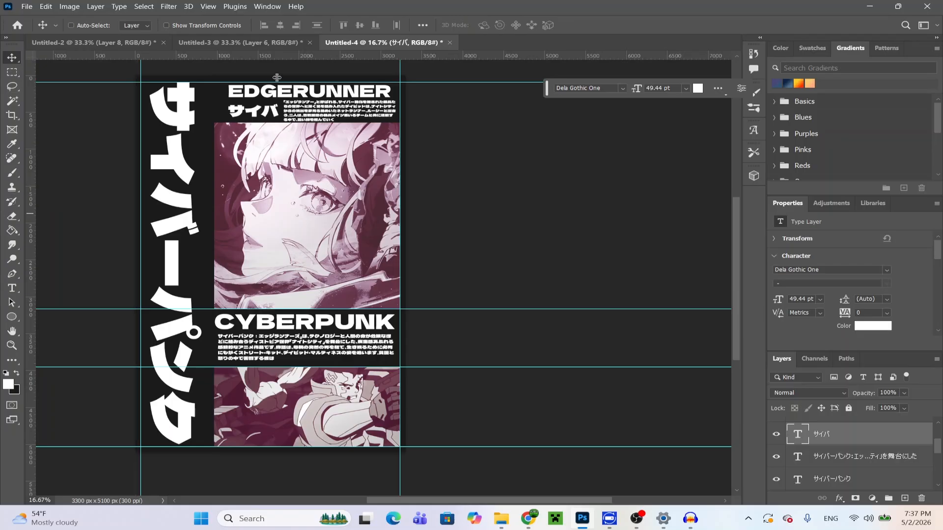
{"action": "left_click_drag", "start_coordinate": [248, 82], "coordinate": [258, 22]}
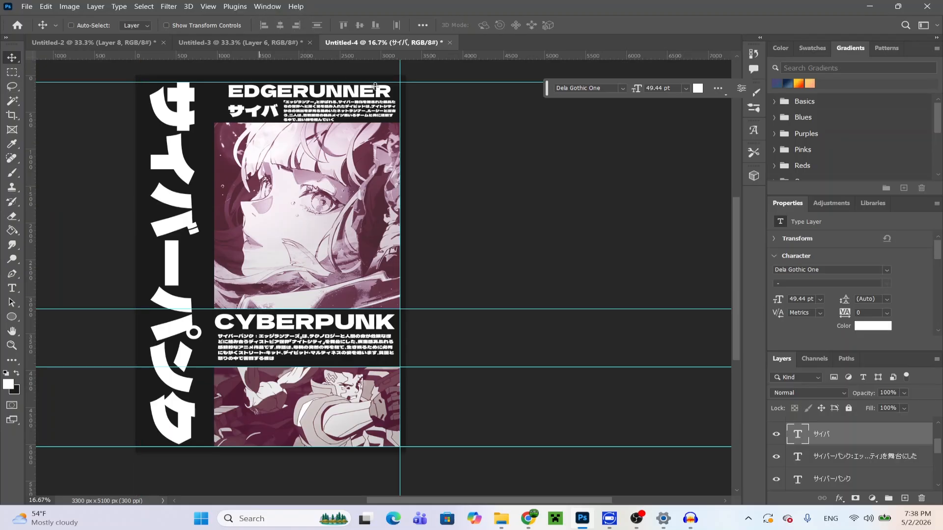
{"action": "left_click_drag", "start_coordinate": [401, 101], "coordinate": [10, 133]}
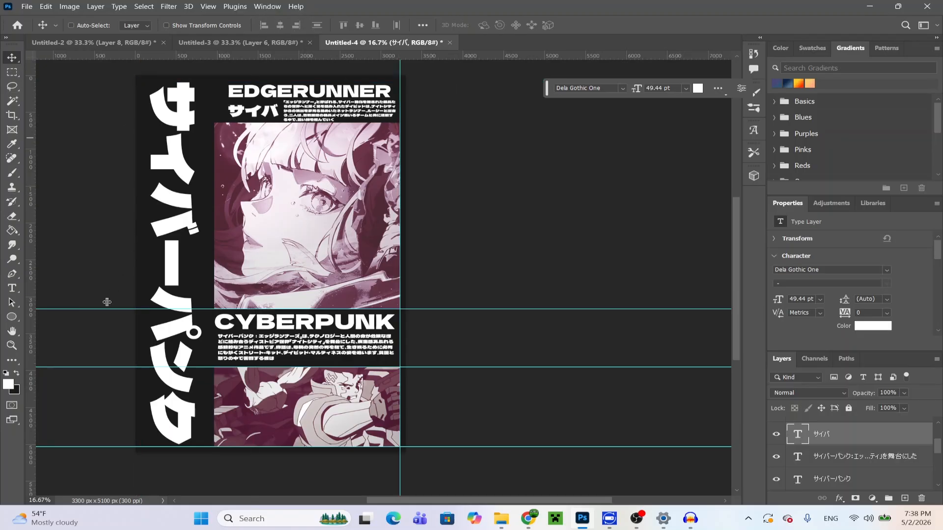
{"action": "key", "text": "ctrl+semicolon"}
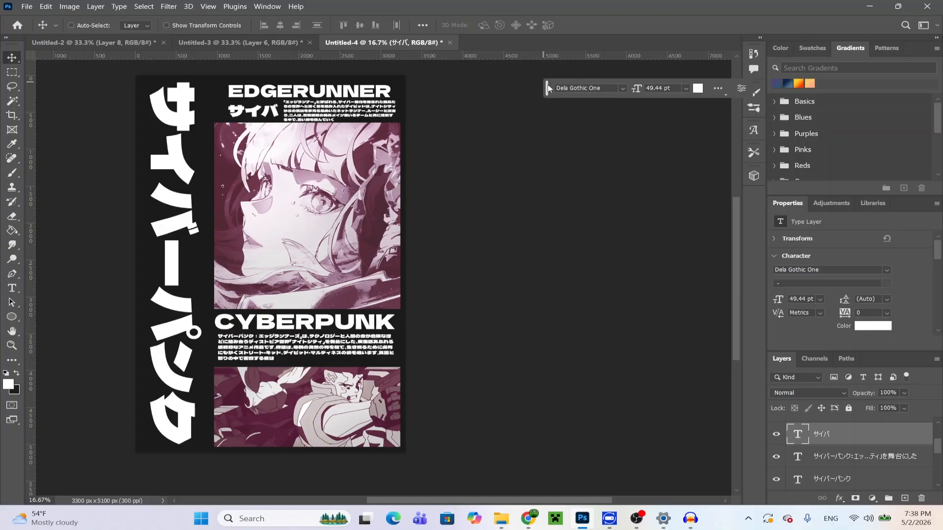
{"action": "left_click_drag", "start_coordinate": [549, 88], "coordinate": [729, 59]}
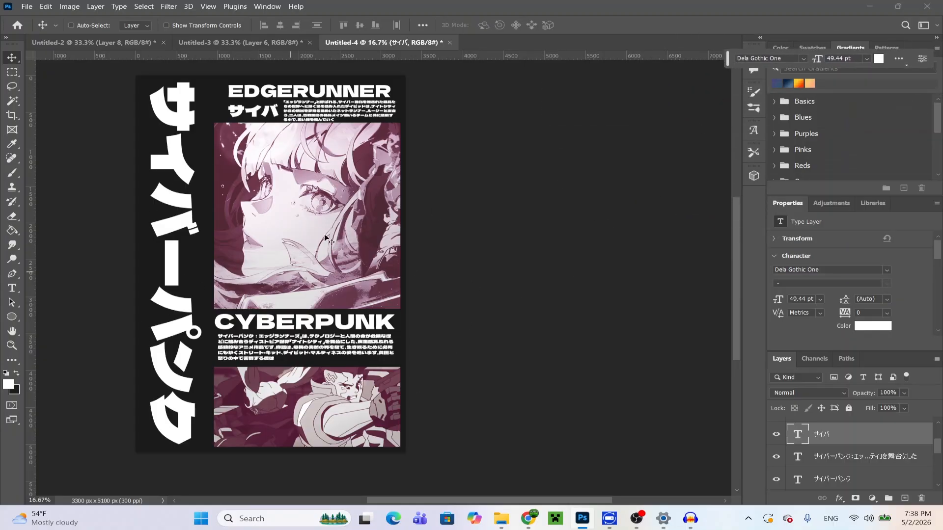
Step: Open the abstract geometric, blue circle block-print and point-wave texture images, look through them, and bring the blue circle texture to the front
{"action": "left_click", "coordinate": [27, 7]}
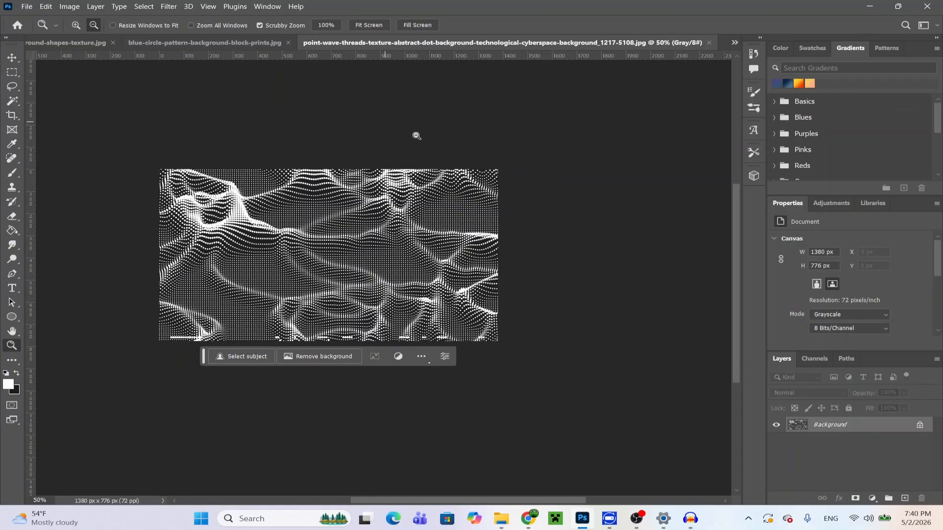
{"action": "left_click", "coordinate": [166, 45]}
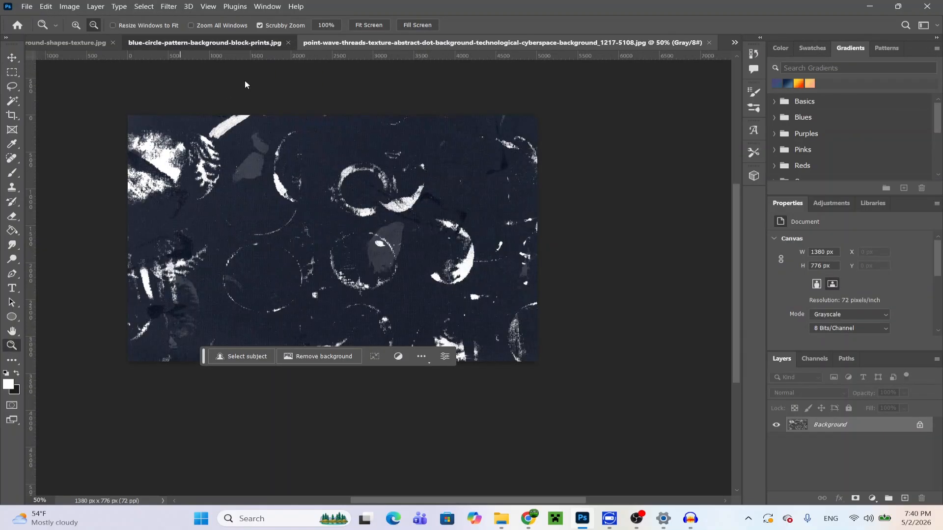
{"action": "left_click", "coordinate": [78, 43]}
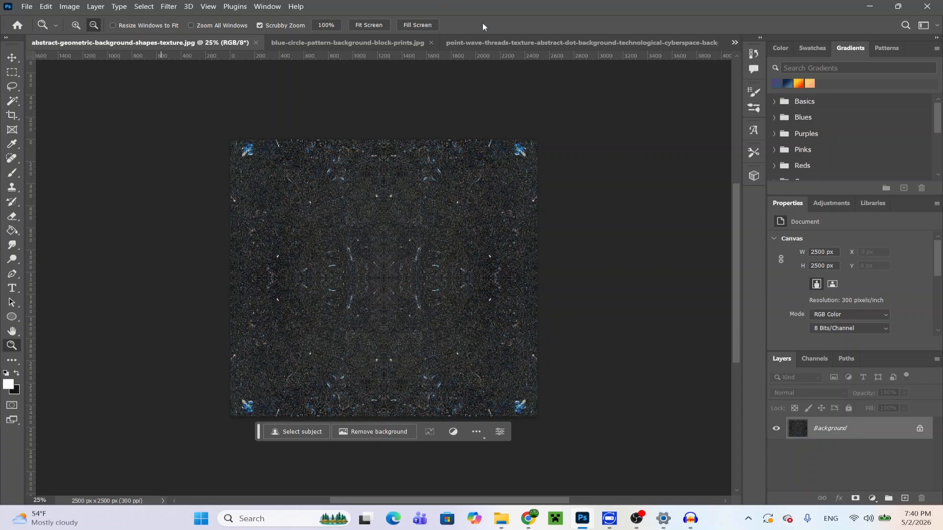
{"action": "left_click", "coordinate": [479, 43]}
{"action": "left_click", "coordinate": [212, 44]}
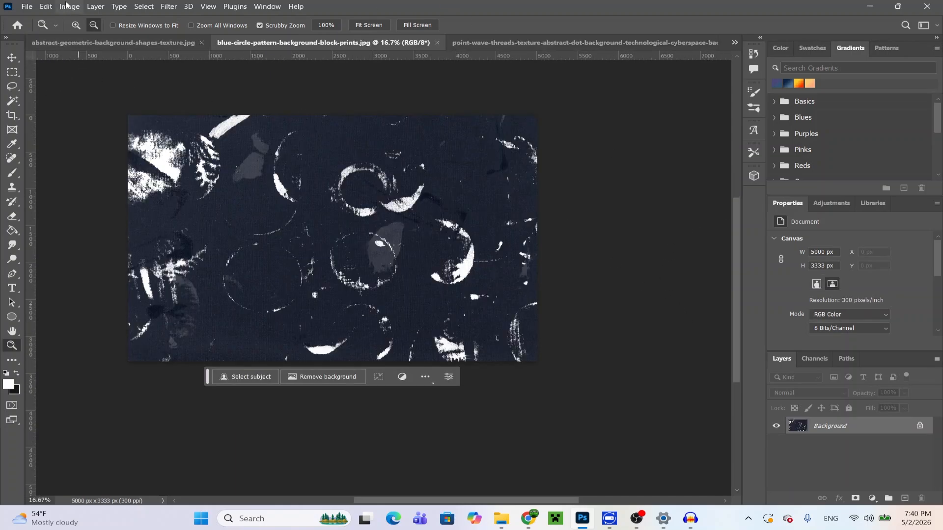
Step: Recolour the blue circle texture to dark purple using Hue/Saturation with hue +70 and saturation +38
{"action": "left_click", "coordinate": [46, 7]}
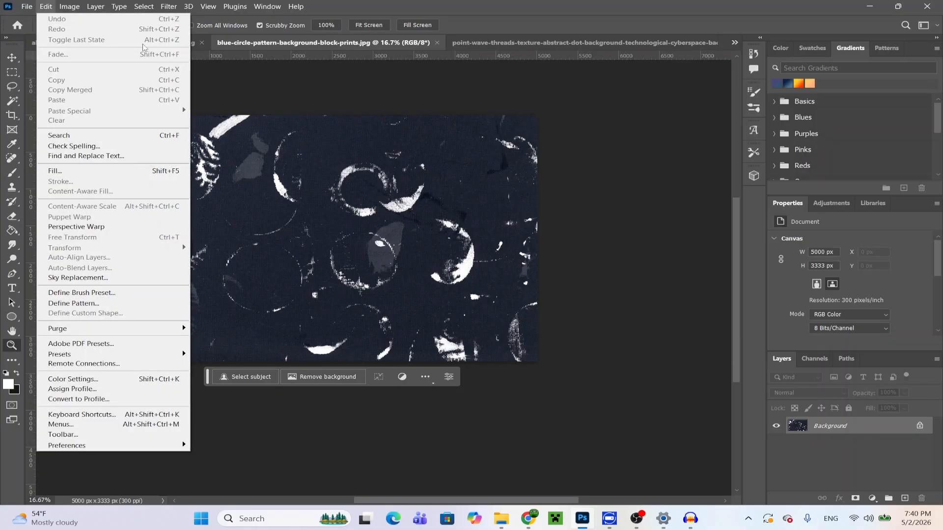
{"action": "left_click", "coordinate": [12, 58]}
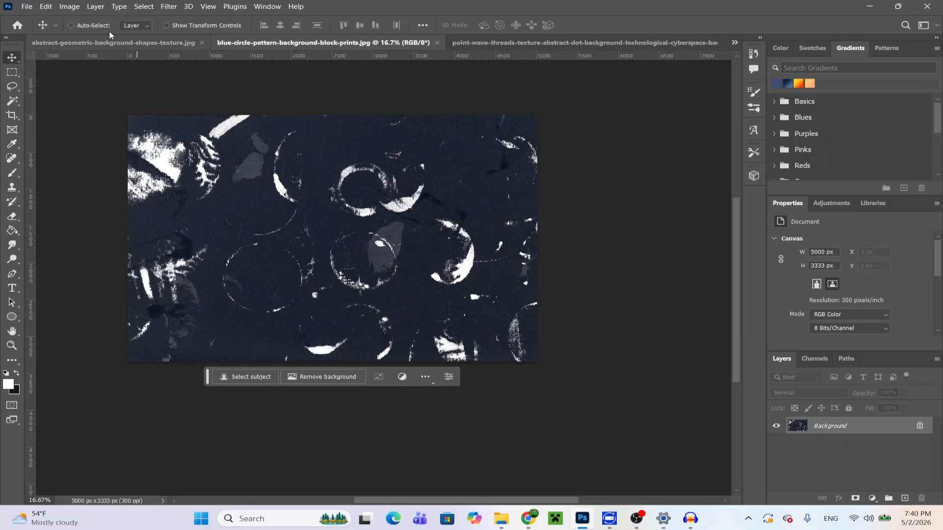
{"action": "left_click", "coordinate": [70, 6]}
{"action": "mouse_move", "coordinate": [104, 35]}
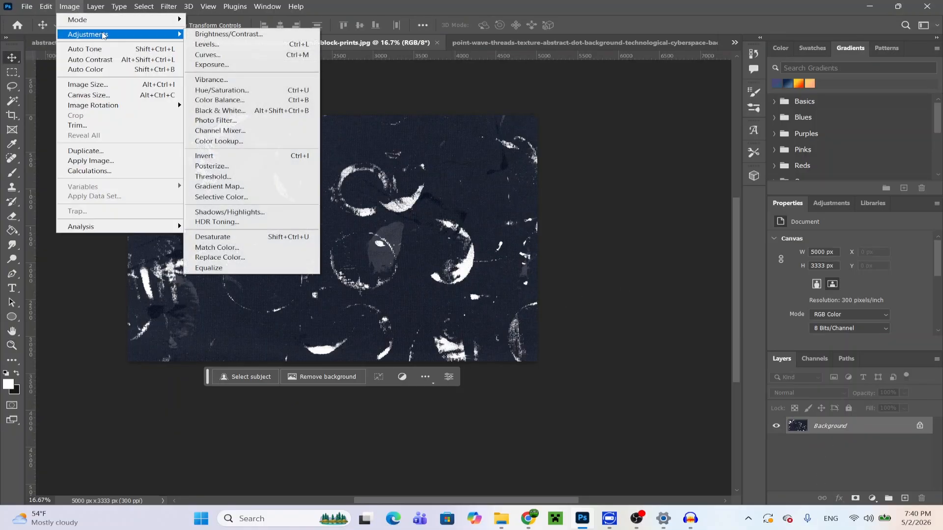
{"action": "left_click", "coordinate": [221, 90]}
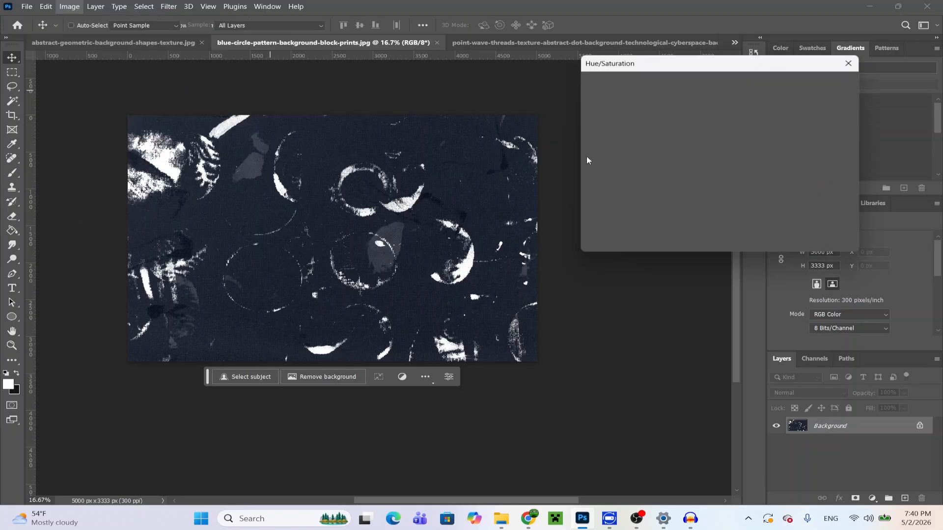
{"action": "left_click_drag", "start_coordinate": [693, 142], "coordinate": [717, 171]}
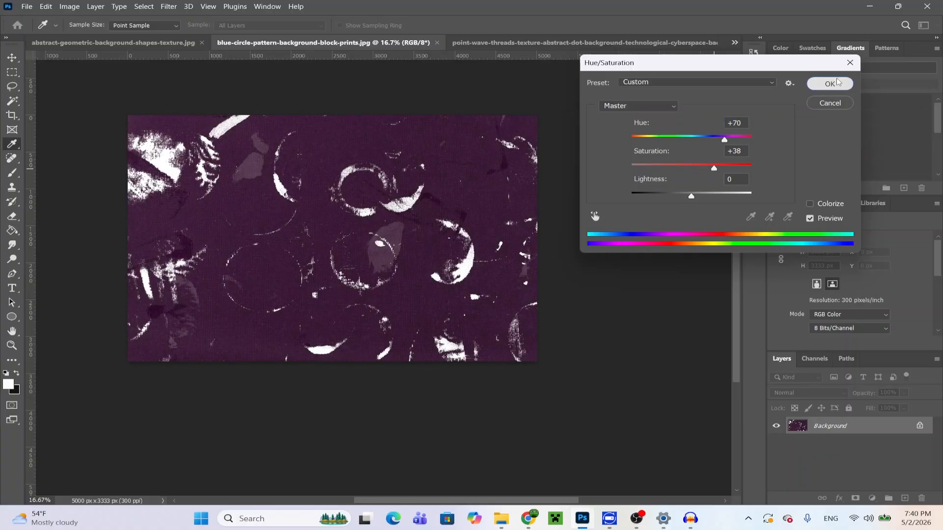
{"action": "left_click", "coordinate": [829, 84]}
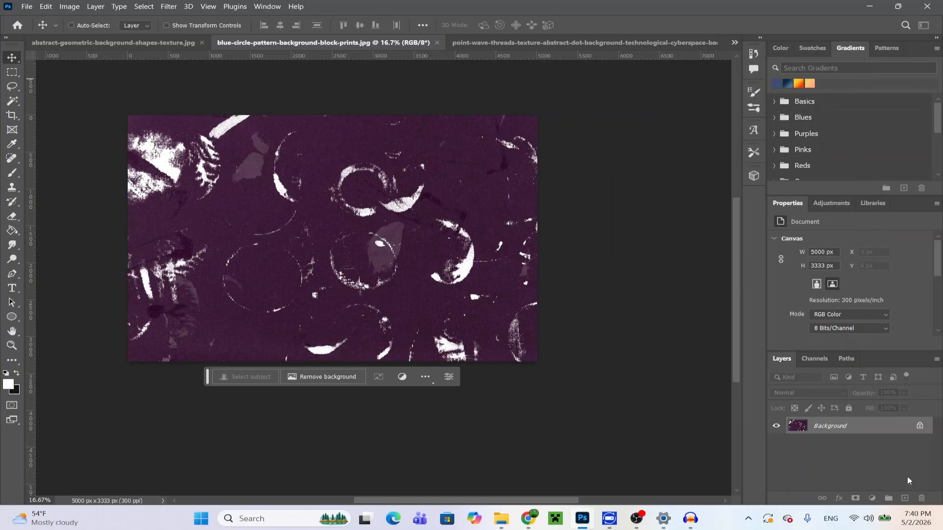
Step: Raise the vibrance of the purple circle texture to +33
{"action": "left_click", "coordinate": [69, 6]}
{"action": "mouse_move", "coordinate": [101, 36]}
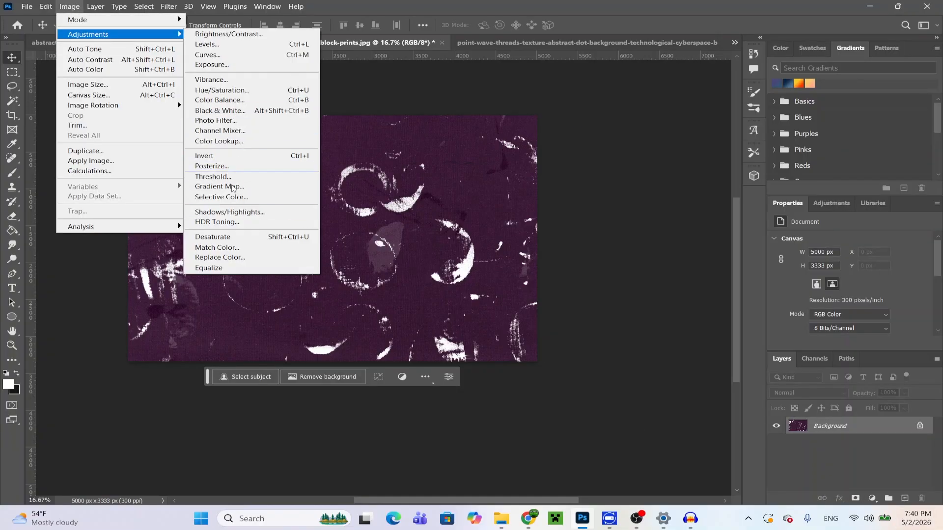
{"action": "left_click", "coordinate": [211, 79]}
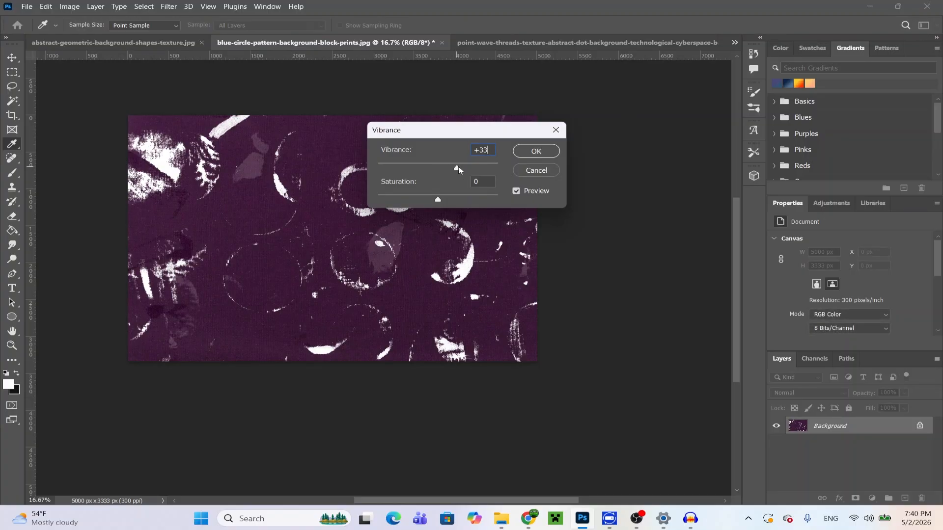
{"action": "left_click", "coordinate": [521, 152]}
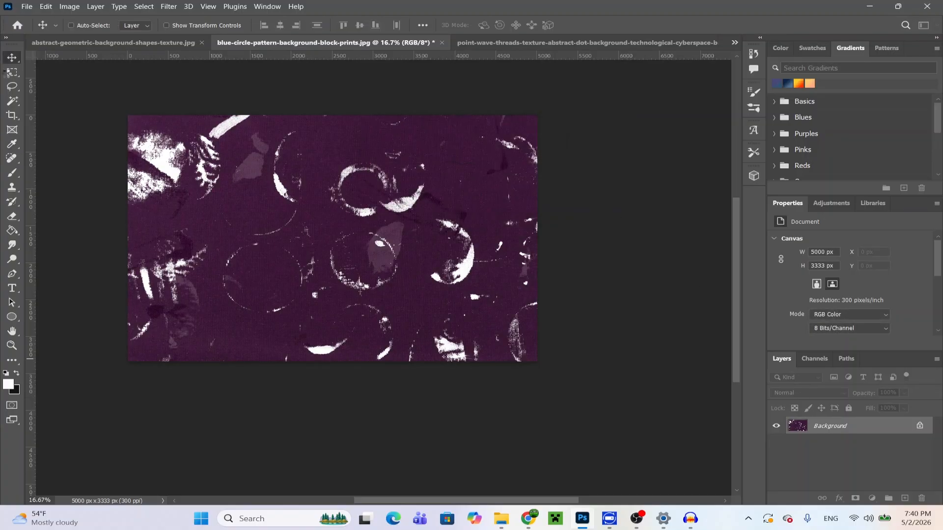
Step: Copy the entire purple circle texture and switch to the poster document Untitled-4
{"action": "key", "text": "m"}
{"action": "left_click_drag", "start_coordinate": [102, 93], "coordinate": [609, 448]}
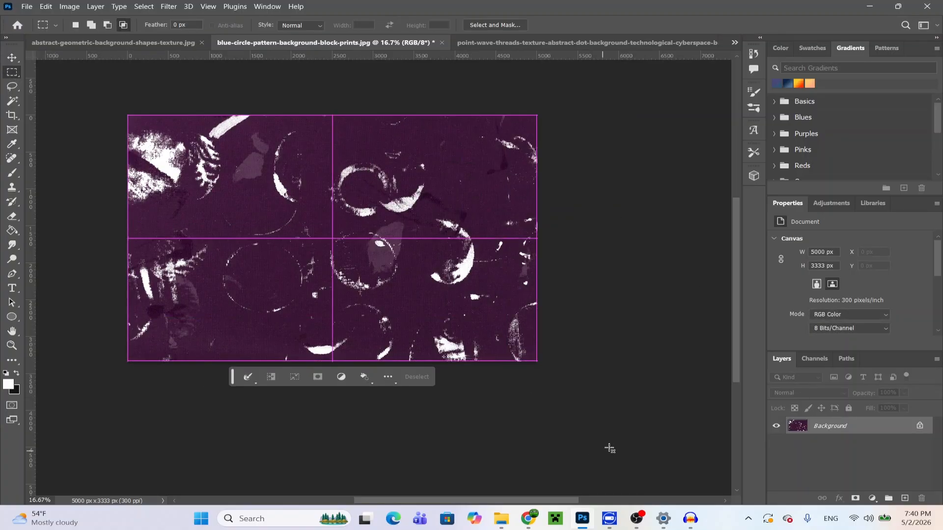
{"action": "left_click", "coordinate": [734, 42]}
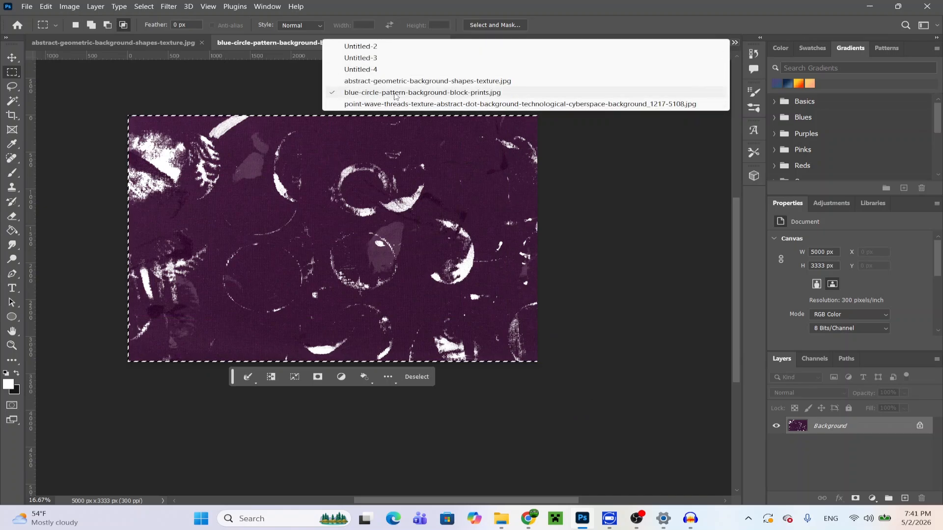
{"action": "left_click", "coordinate": [375, 68]}
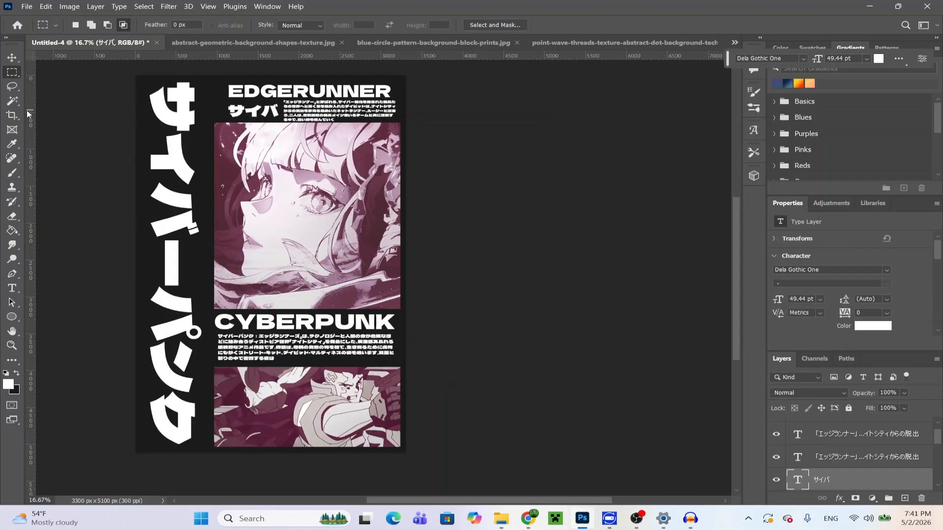
Step: Paste the copied circle texture directly above the poster's Background layer, beneath the images and text
{"action": "scroll", "coordinate": [844, 457], "scroll_direction": "down", "scroll_amount": 5}
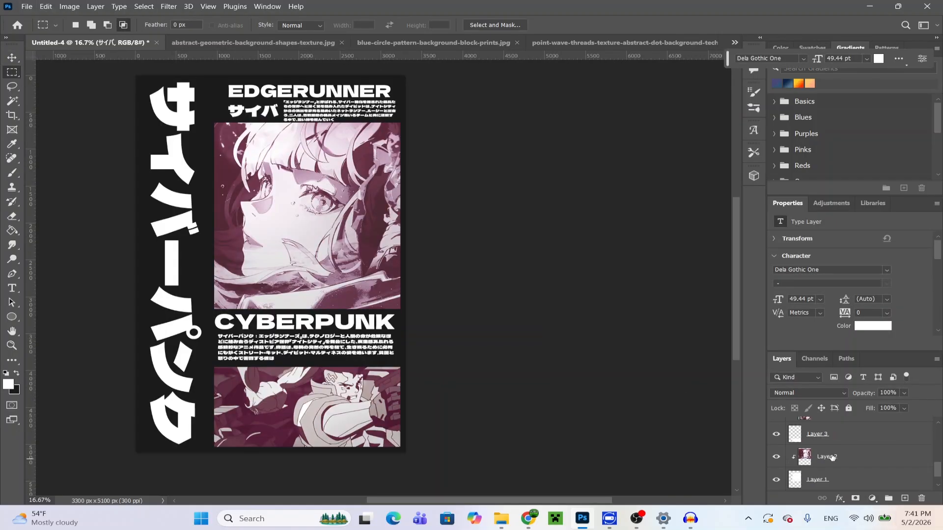
{"action": "scroll", "coordinate": [801, 477], "scroll_direction": "up", "scroll_amount": 3}
{"action": "scroll", "coordinate": [805, 466], "scroll_direction": "down", "scroll_amount": 3}
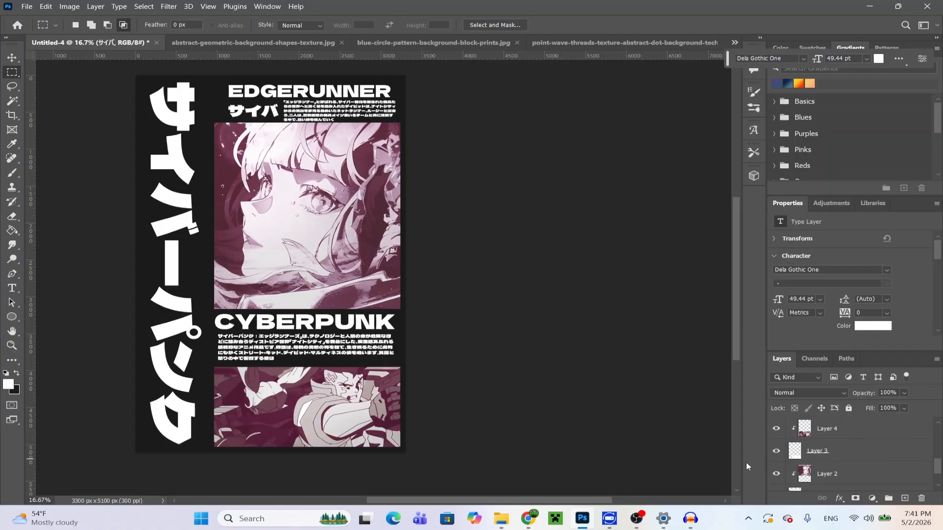
{"action": "scroll", "coordinate": [856, 463], "scroll_direction": "up", "scroll_amount": 3}
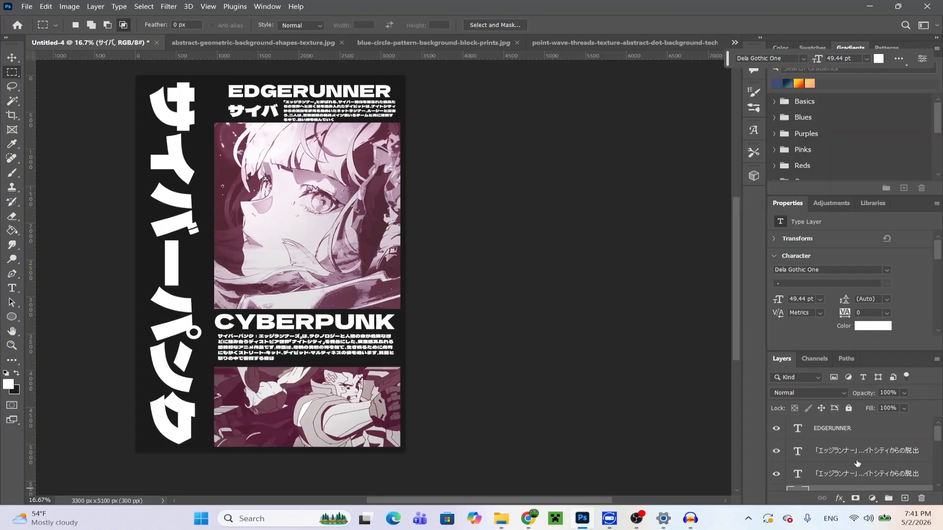
{"action": "scroll", "coordinate": [834, 461], "scroll_direction": "down", "scroll_amount": 2}
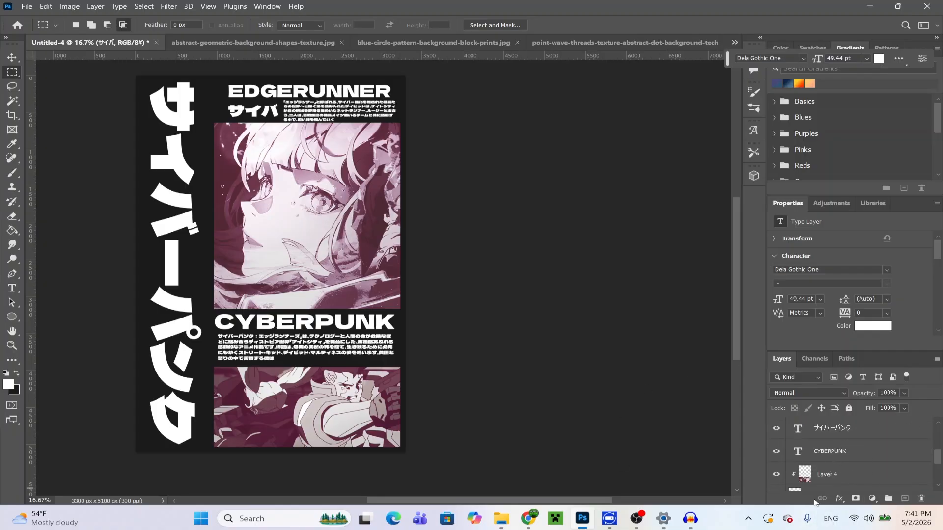
{"action": "scroll", "coordinate": [859, 447], "scroll_direction": "down", "scroll_amount": 3}
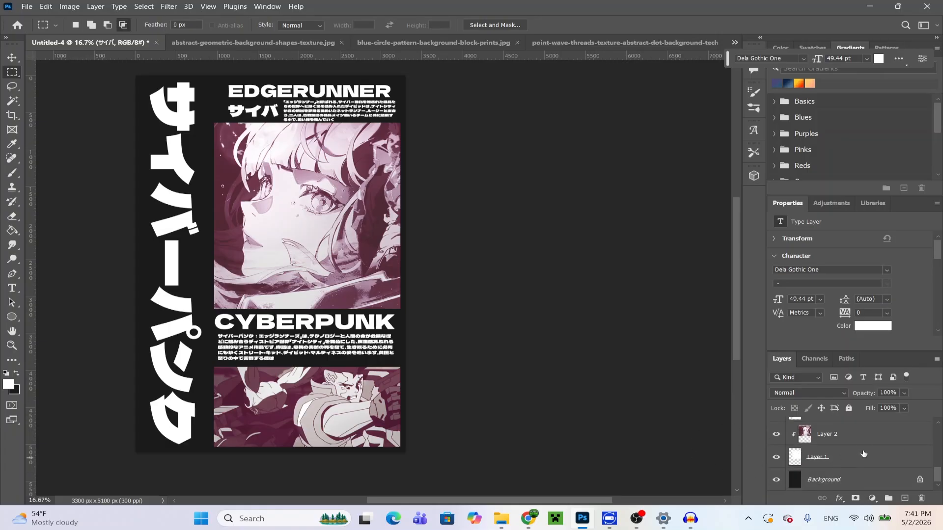
{"action": "left_click", "coordinate": [844, 461]}
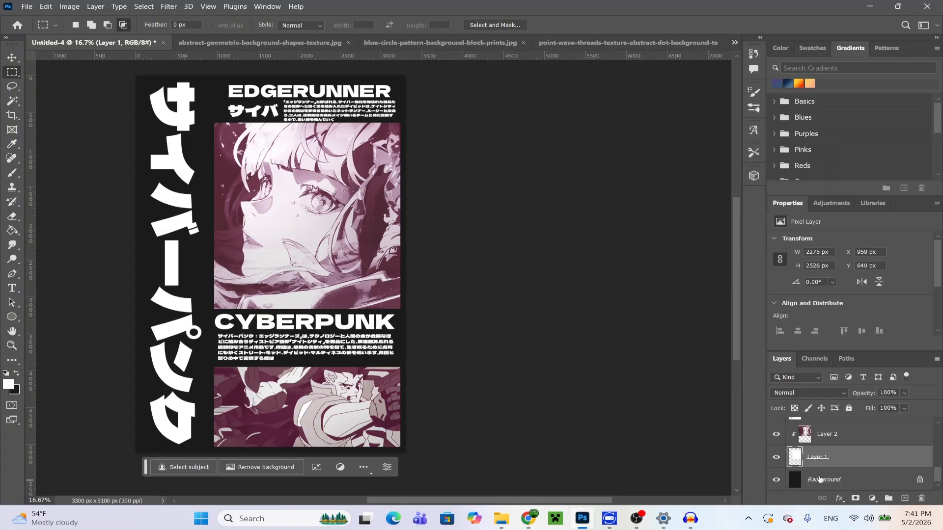
{"action": "left_click", "coordinate": [819, 480]}
{"action": "left_click", "coordinate": [45, 6]}
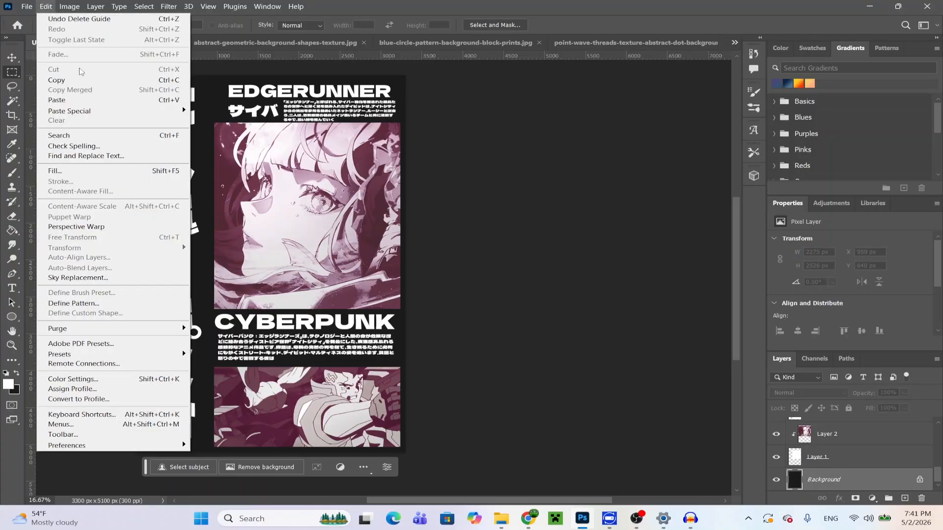
{"action": "left_click", "coordinate": [56, 100]}
Step: Rotate the pasted circle texture 90 degrees
{"action": "left_click", "coordinate": [18, 59]}
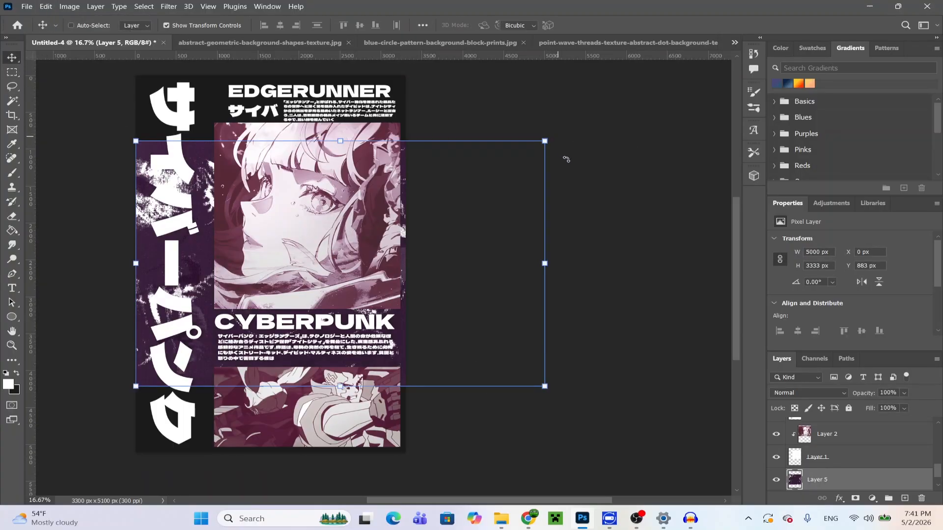
{"action": "key", "text": "ctrl+t"}
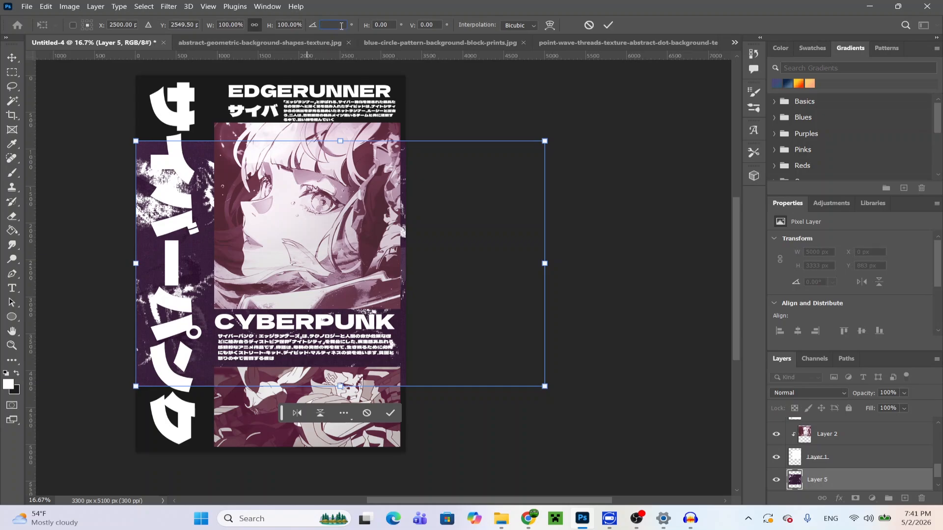
{"action": "type", "text": "90"}
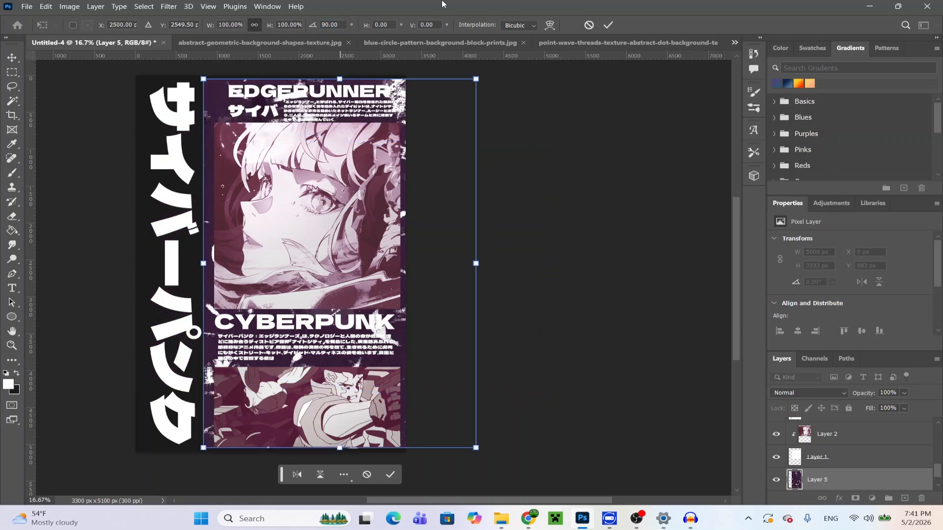
{"action": "left_click", "coordinate": [608, 25]}
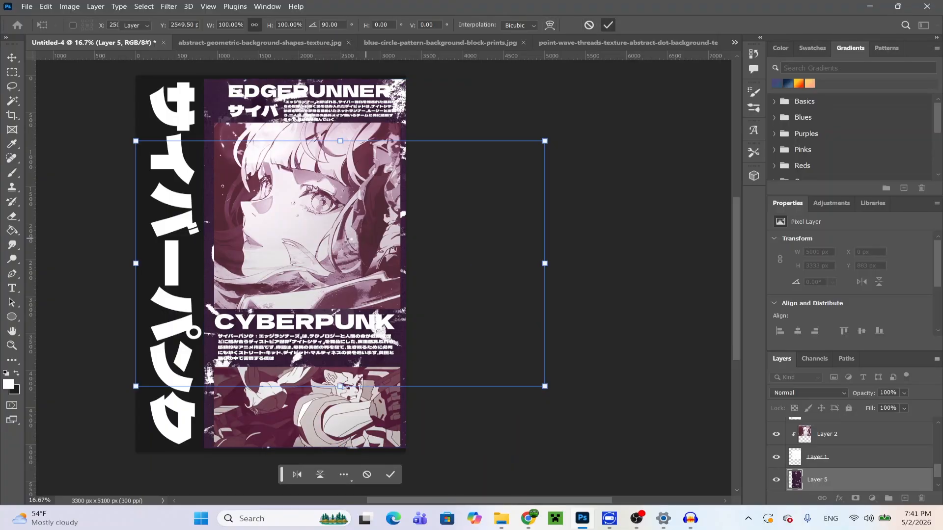
Step: Center the rotated circle texture over the poster and scale it to about 108% so it covers the whole canvas
{"action": "left_click_drag", "start_coordinate": [406, 201], "coordinate": [323, 200]}
{"action": "left_click_drag", "start_coordinate": [393, 79], "coordinate": [415, 50]}
{"action": "left_click_drag", "start_coordinate": [382, 158], "coordinate": [383, 173]}
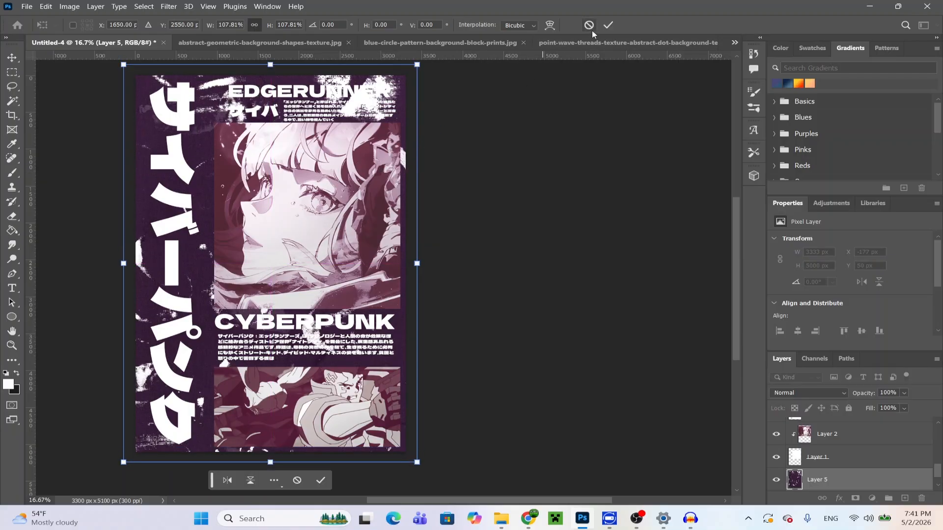
{"action": "left_click", "coordinate": [613, 28]}
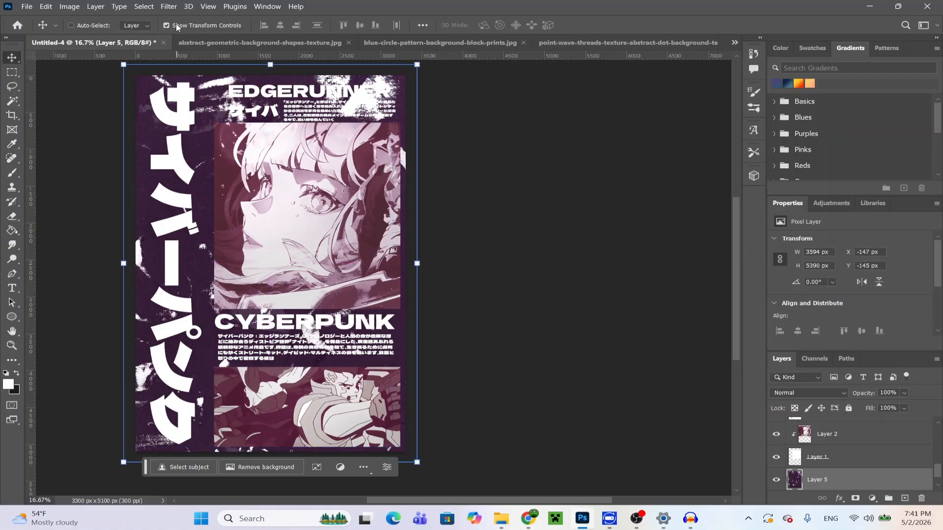
Step: Set the circle texture layer to Screen blending at 35% opacity and leave that layer selected
{"action": "left_click", "coordinate": [902, 394]}
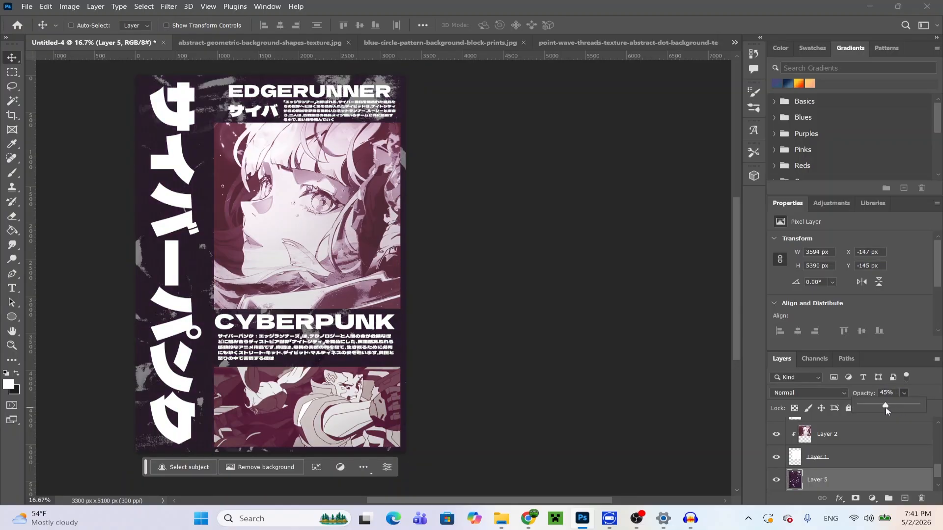
{"action": "left_click", "coordinate": [829, 389]}
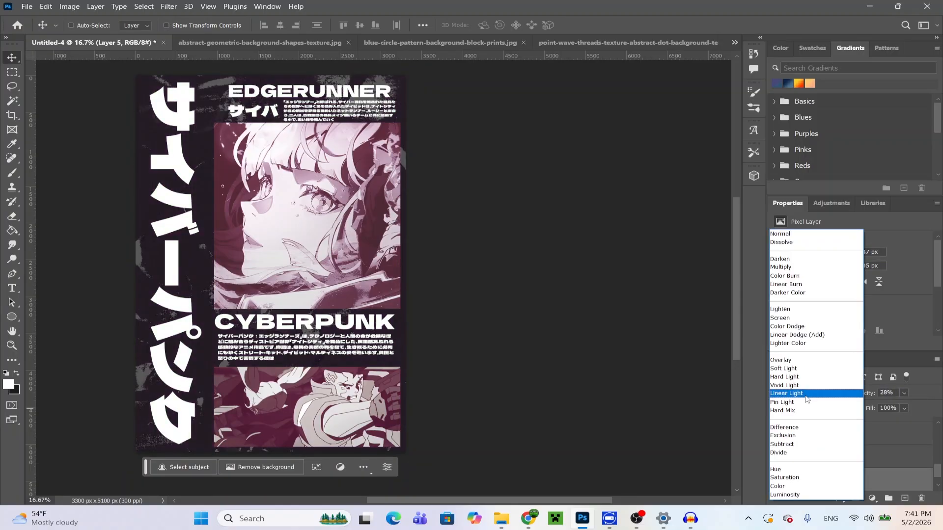
{"action": "left_click", "coordinate": [784, 318]}
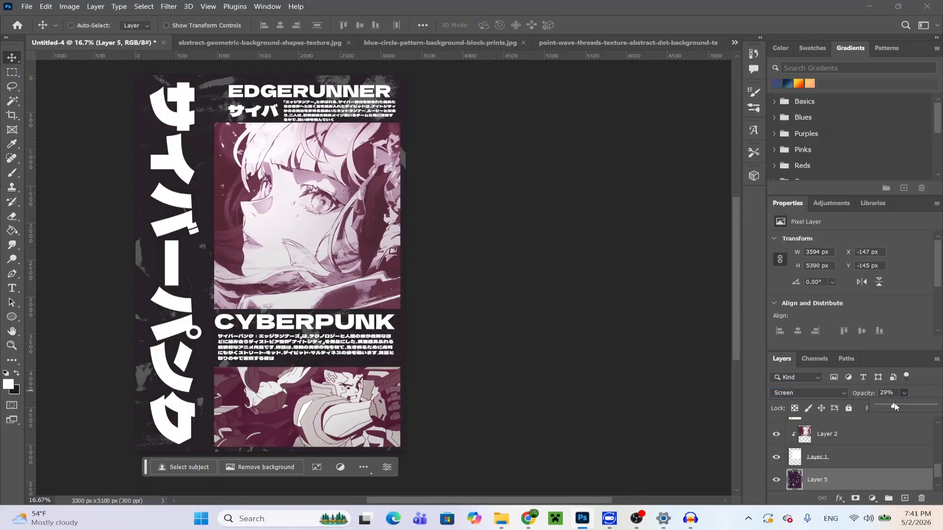
{"action": "left_click_drag", "start_coordinate": [891, 407], "coordinate": [897, 404]}
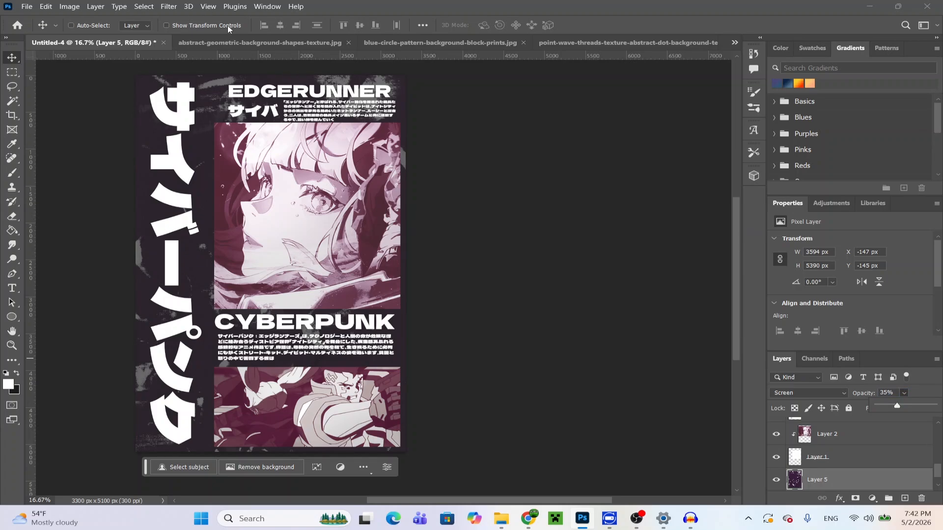
{"action": "scroll", "coordinate": [856, 471], "scroll_direction": "down", "scroll_amount": 1}
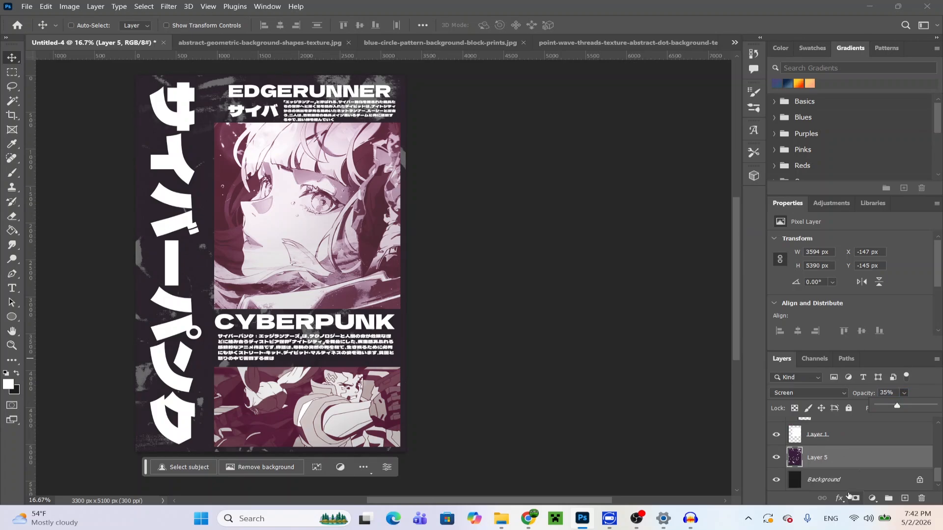
{"action": "left_click", "coordinate": [844, 486]}
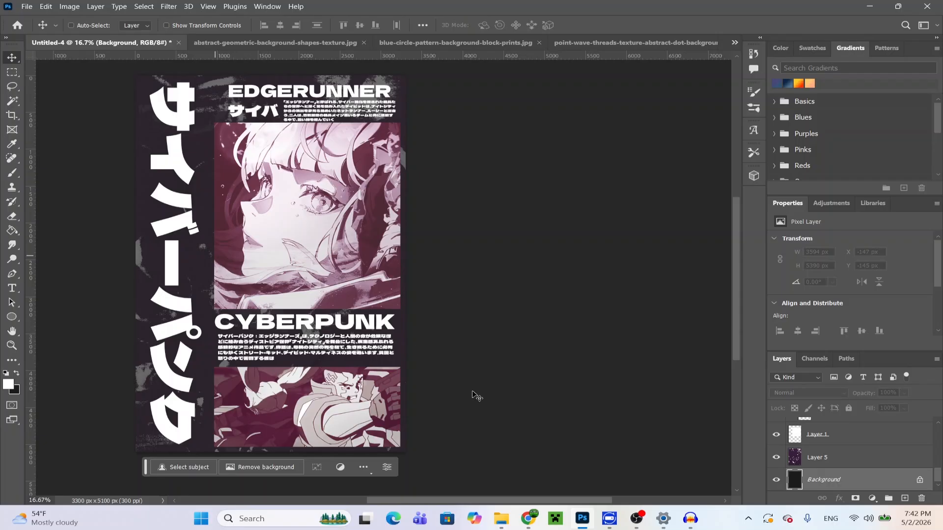
{"action": "left_click", "coordinate": [810, 458]}
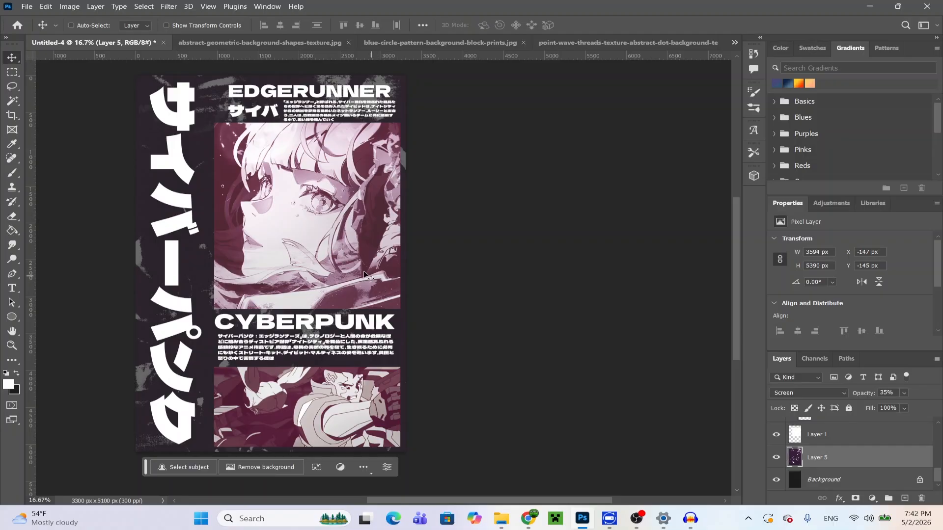
Step: Shift the hue of the abstract geometric texture image from blue to purple using Hue/Saturation
{"action": "left_click", "coordinate": [297, 40]}
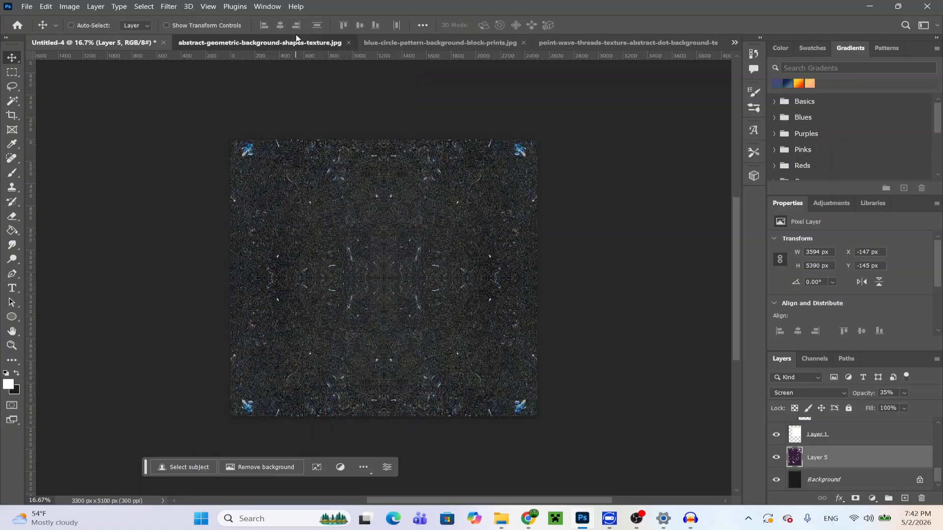
{"action": "left_click", "coordinate": [71, 7]}
{"action": "mouse_move", "coordinate": [81, 34]}
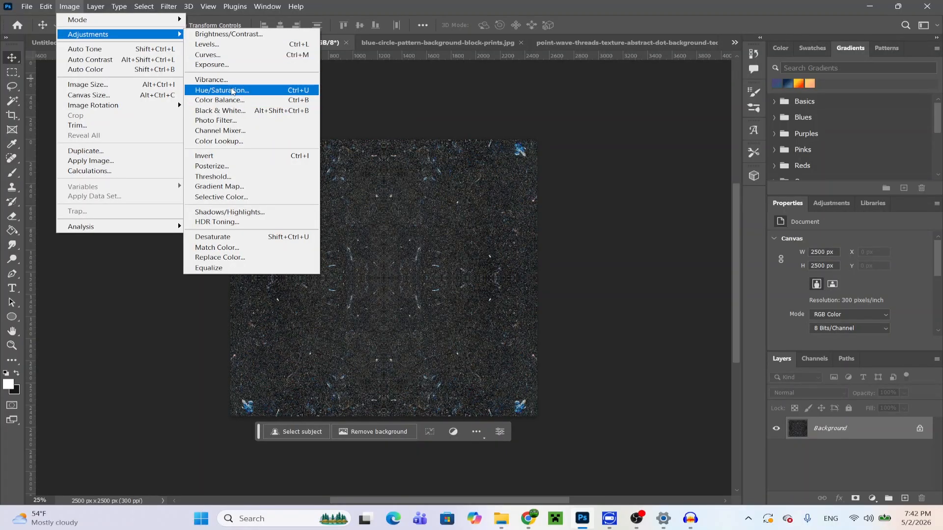
{"action": "left_click", "coordinate": [232, 91]}
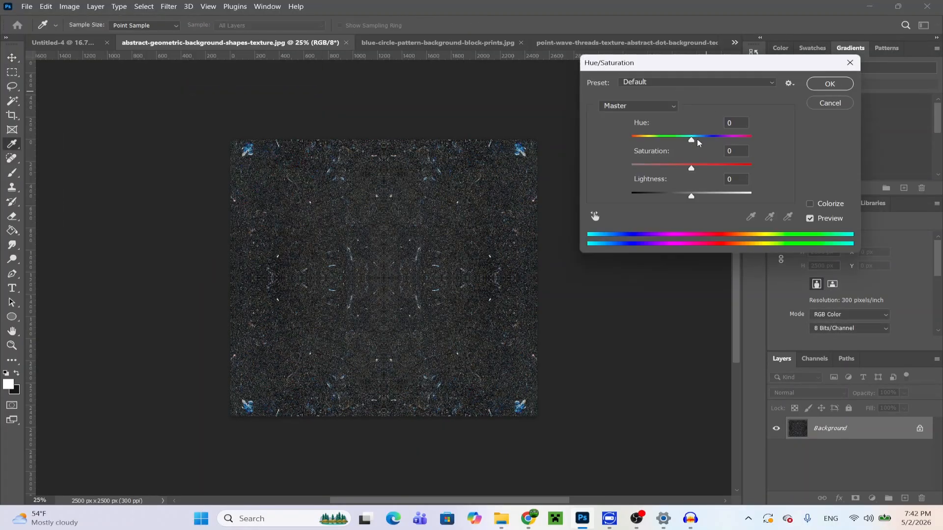
{"action": "left_click_drag", "start_coordinate": [698, 142], "coordinate": [725, 142]}
{"action": "left_click", "coordinate": [829, 84]}
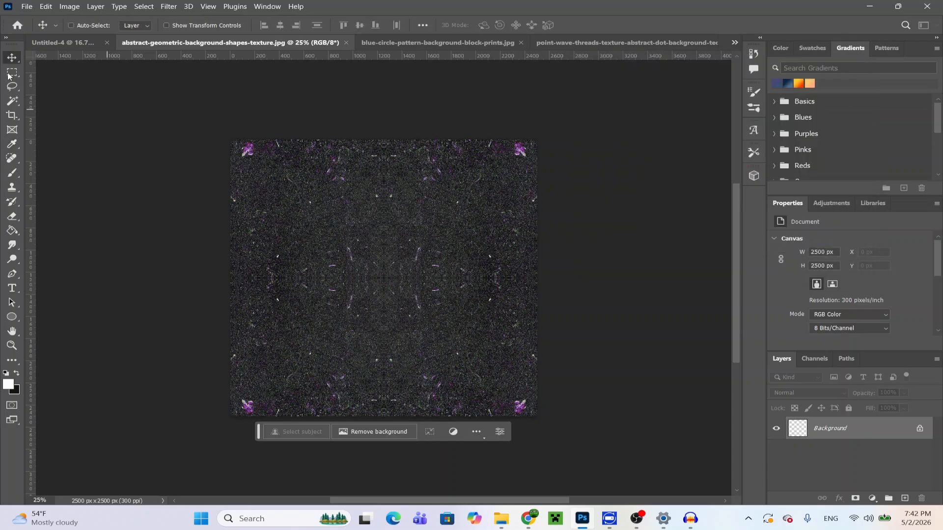
Step: Copy the entire recoloured geometric texture and paste it into the poster above the circle texture layer
{"action": "key", "text": "m"}
{"action": "left_click_drag", "start_coordinate": [167, 101], "coordinate": [634, 521]}
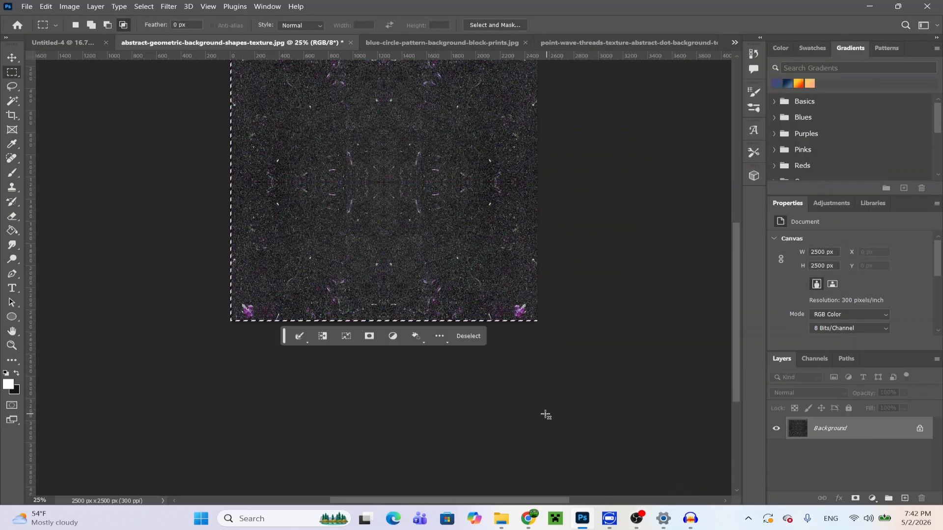
{"action": "left_click", "coordinate": [69, 43]}
{"action": "key", "text": "ctrl+v"}
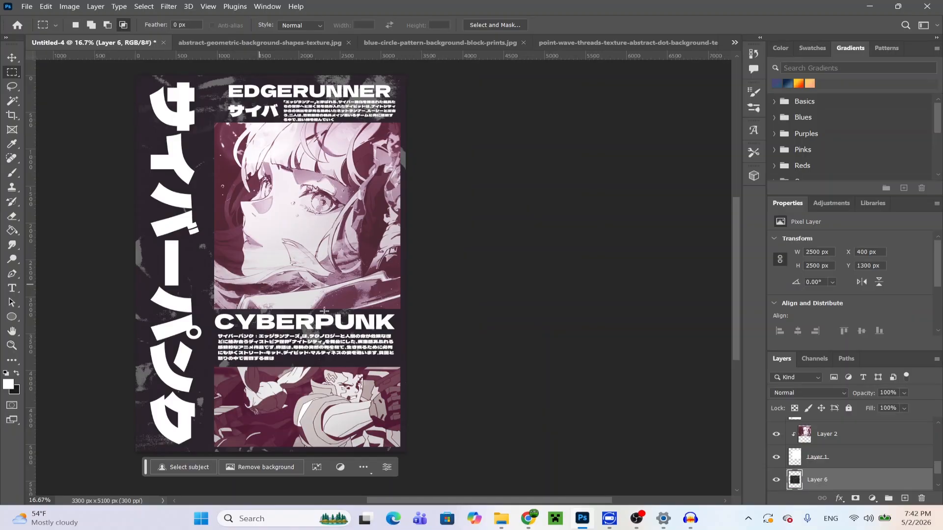
Step: Enlarge the pasted geometric texture to about 211% so it covers the whole poster, and hide the transform controls
{"action": "key", "text": "v"}
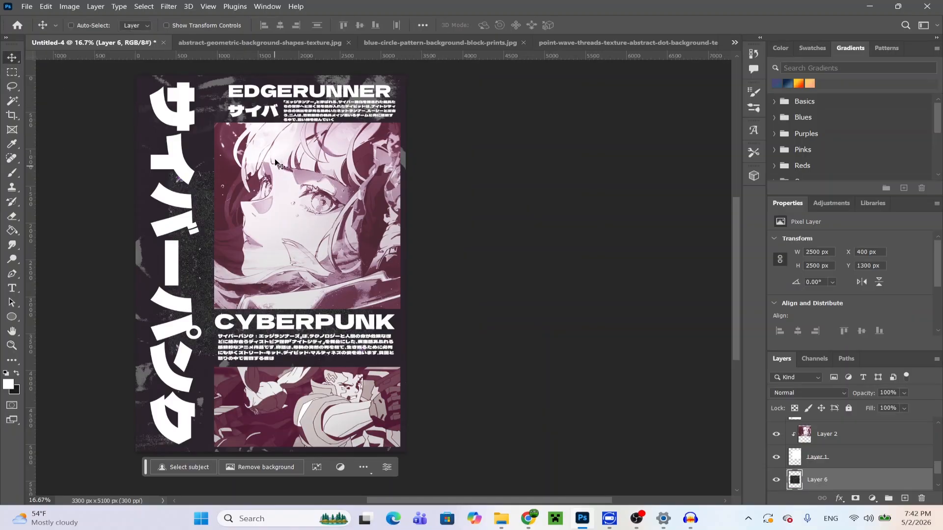
{"action": "left_click", "coordinate": [184, 28]}
{"action": "left_click_drag", "start_coordinate": [168, 172], "coordinate": [73, 85]}
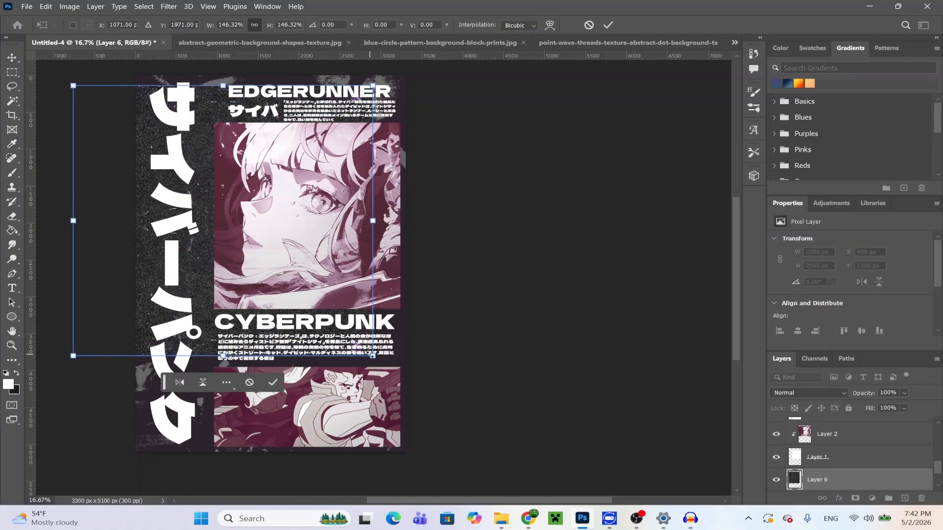
{"action": "left_click_drag", "start_coordinate": [373, 355], "coordinate": [481, 454]}
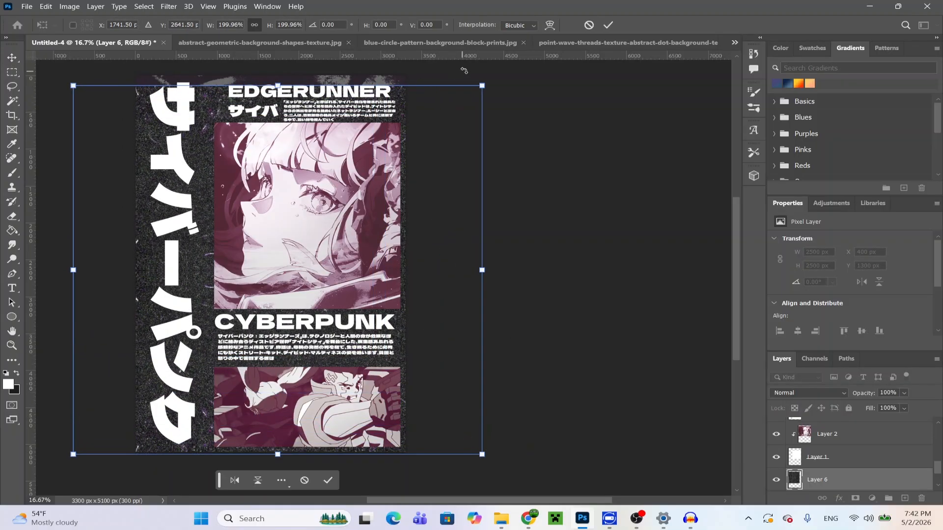
{"action": "left_click_drag", "start_coordinate": [481, 85], "coordinate": [504, 66]}
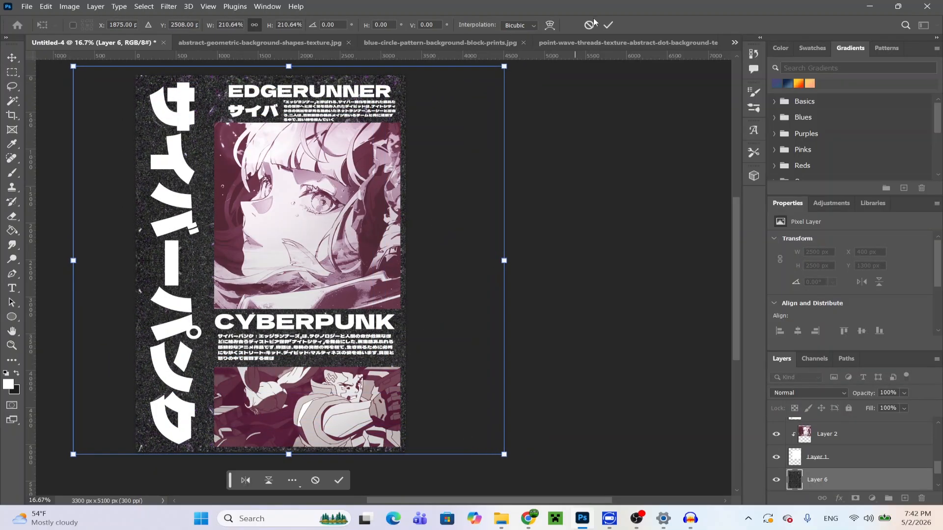
{"action": "left_click", "coordinate": [607, 25]}
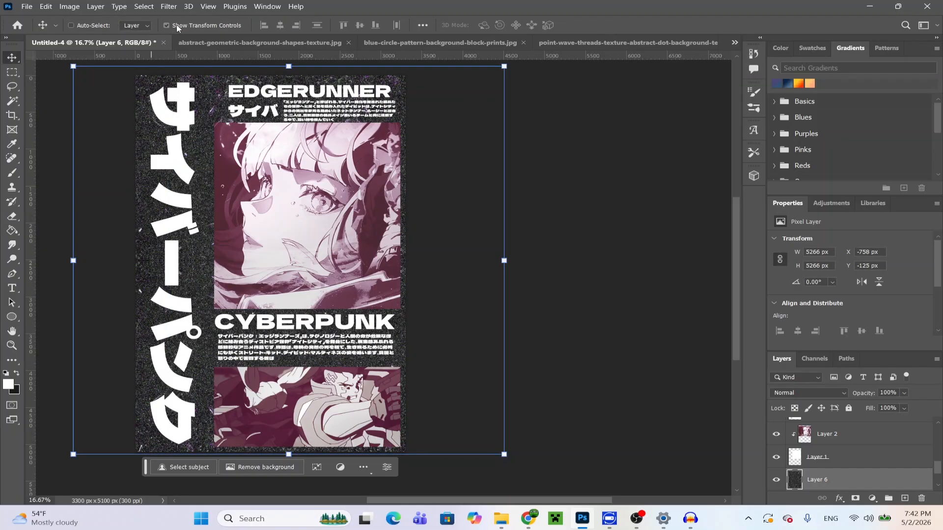
{"action": "left_click", "coordinate": [175, 25]}
Step: Set the geometric texture layer to Lighten blending at 33% opacity
{"action": "left_click", "coordinate": [813, 393]}
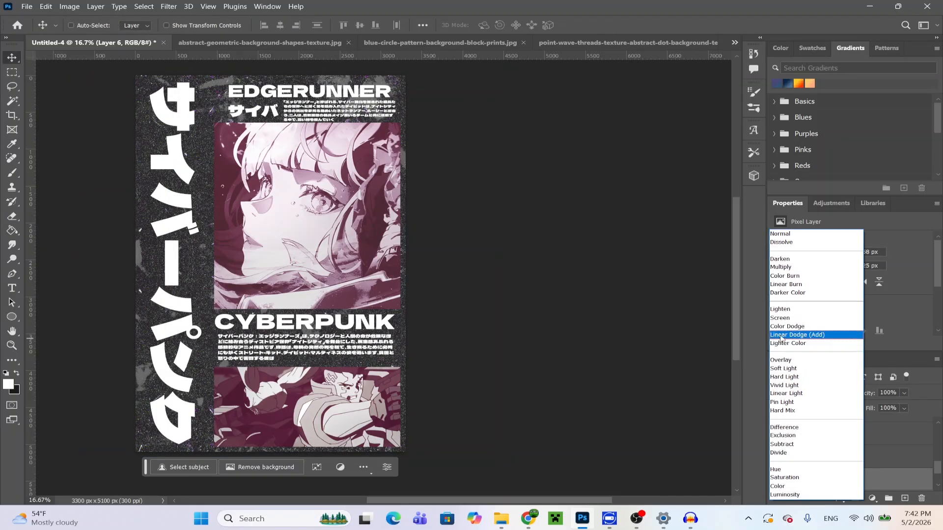
{"action": "left_click", "coordinate": [784, 311]}
{"action": "left_click", "coordinate": [904, 392]}
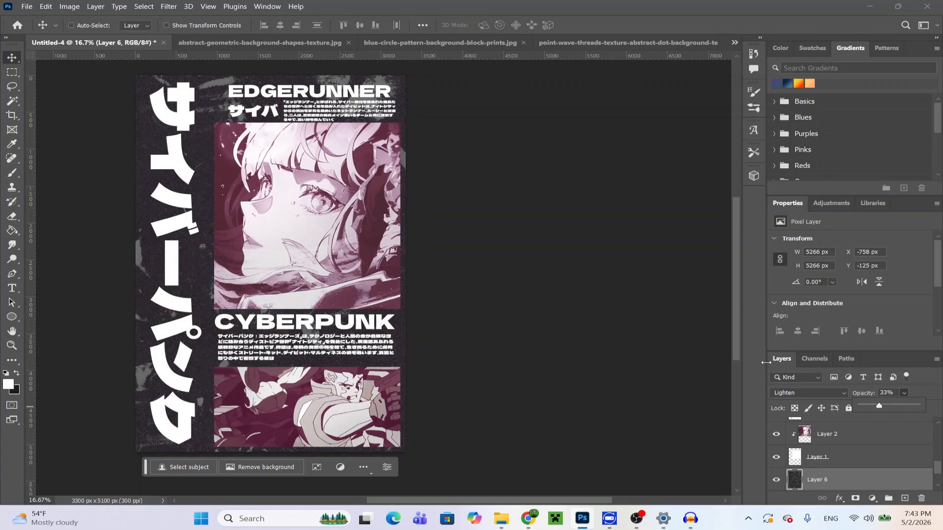
Step: Copy the whole point-wave dot texture image and paste it into the poster above the geometric texture layer
{"action": "left_click", "coordinate": [425, 42]}
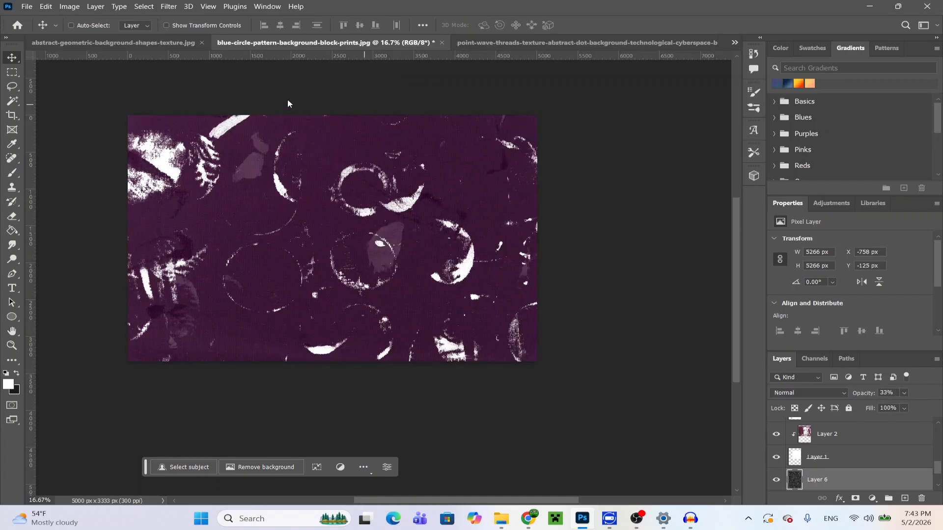
{"action": "key", "text": "ctrl+a"}
{"action": "left_click", "coordinate": [531, 43]}
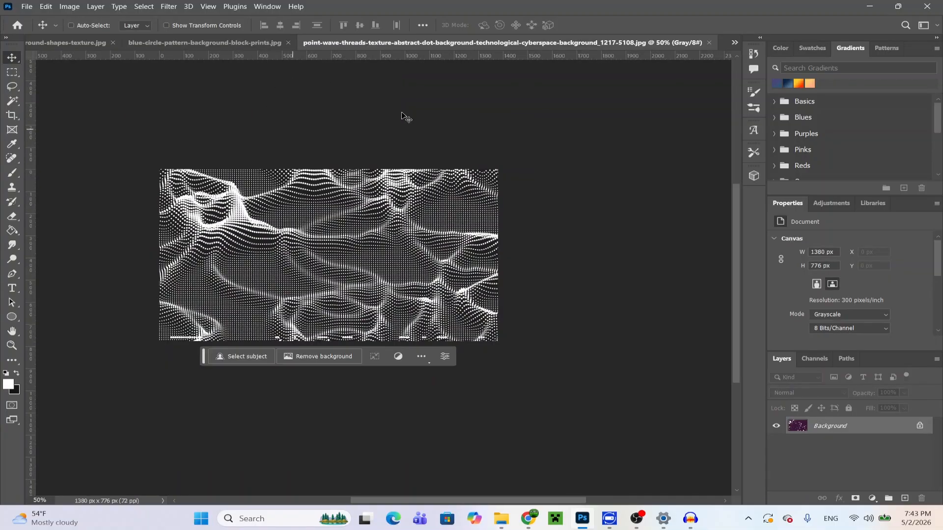
{"action": "left_click", "coordinate": [14, 71]}
{"action": "left_click_drag", "start_coordinate": [159, 169], "coordinate": [529, 383]}
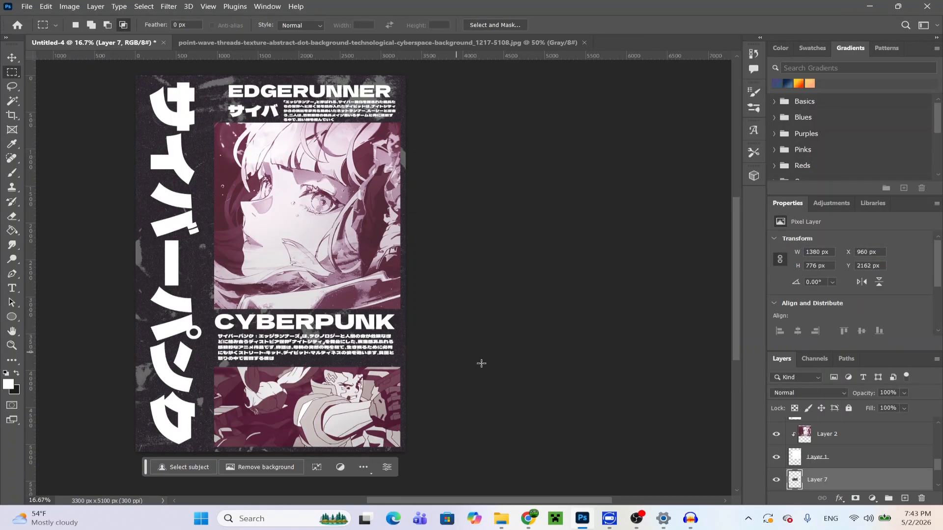
Step: Enlarge the pasted dot texture to about 511%, align it with the poster's bottom edge, and hide the transform controls
{"action": "left_click", "coordinate": [12, 57]}
{"action": "left_click_drag", "start_coordinate": [342, 270], "coordinate": [621, 129]}
{"action": "left_click", "coordinate": [214, 24]}
{"action": "left_click_drag", "start_coordinate": [429, 279], "coordinate": [401, 465]}
{"action": "left_click_drag", "start_coordinate": [558, 250], "coordinate": [653, 216]}
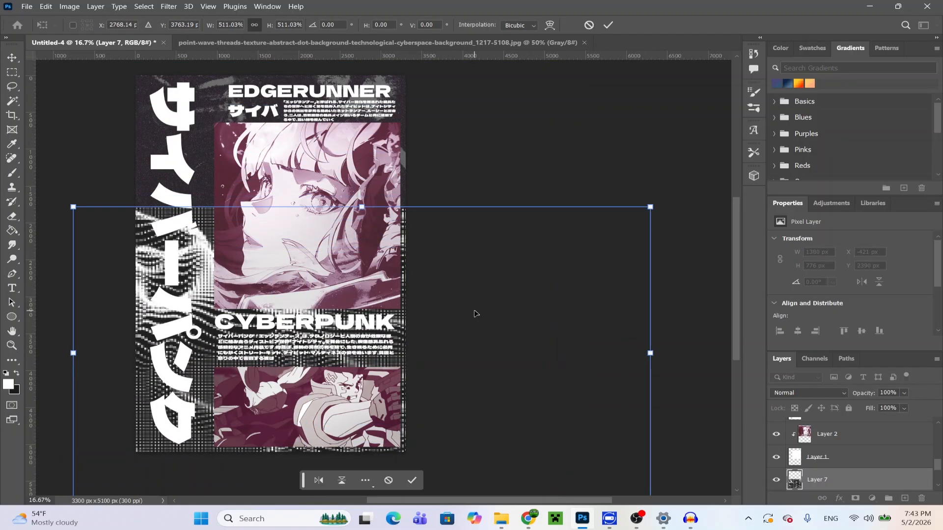
{"action": "left_click_drag", "start_coordinate": [475, 314], "coordinate": [464, 275]}
{"action": "left_click_drag", "start_coordinate": [462, 276], "coordinate": [459, 279]}
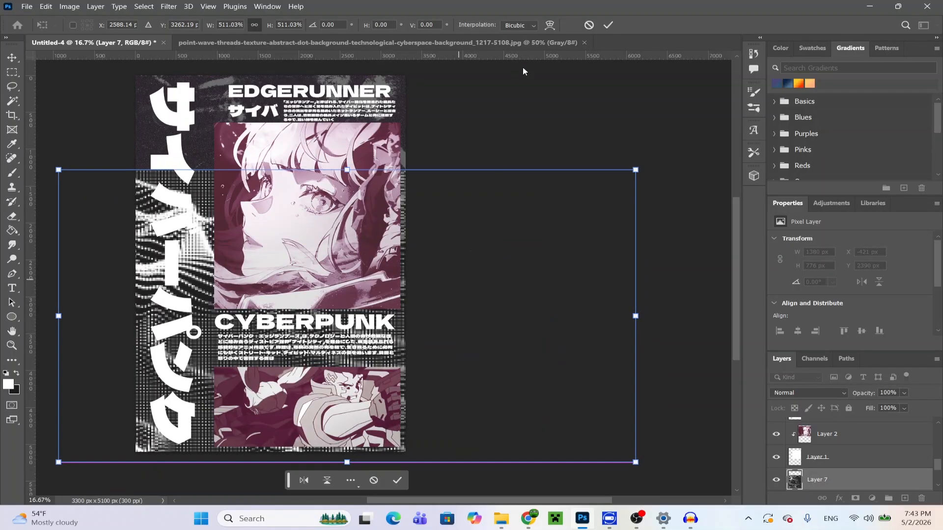
{"action": "left_click", "coordinate": [607, 25]}
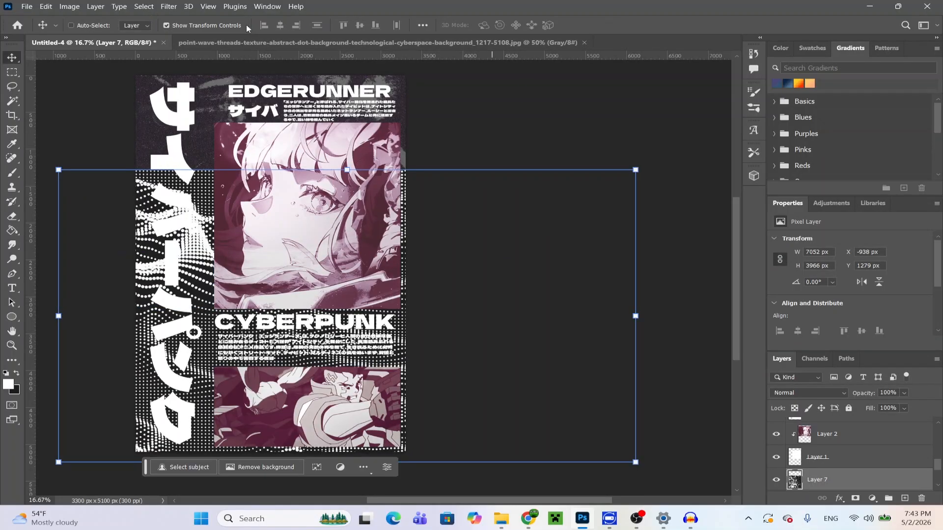
{"action": "left_click", "coordinate": [212, 27]}
Step: Set the dot texture layer to Lighten blending at 11% opacity
{"action": "left_click", "coordinate": [784, 393]}
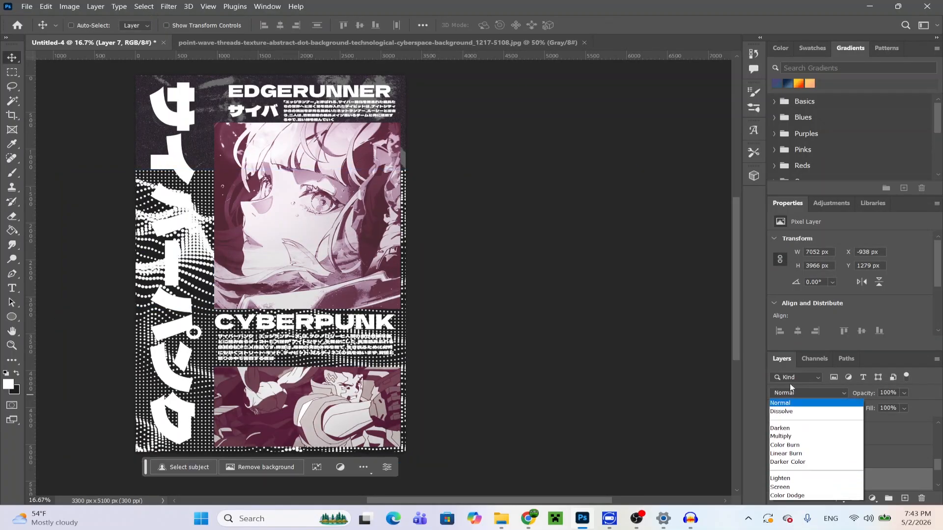
{"action": "left_click", "coordinate": [803, 314]}
{"action": "left_click", "coordinate": [904, 393]}
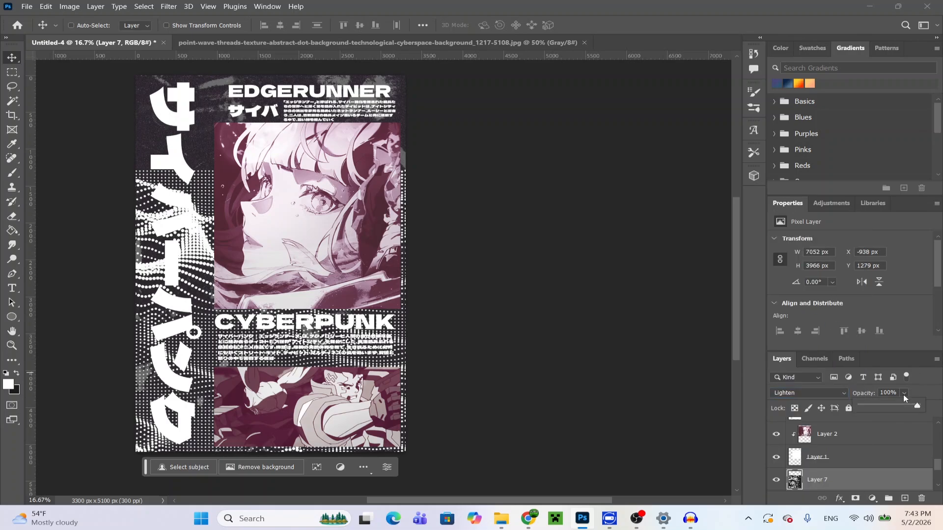
{"action": "left_click_drag", "start_coordinate": [872, 410], "coordinate": [868, 409]}
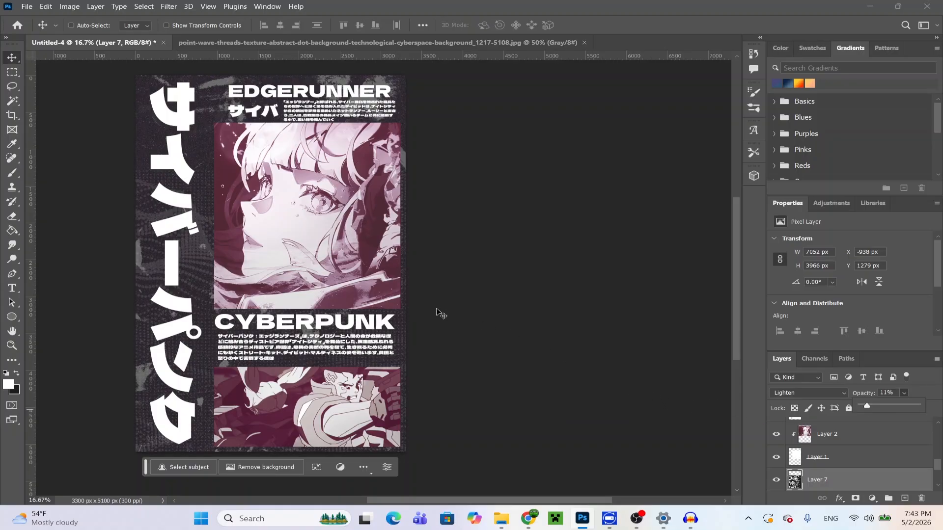
Step: Shift the dot texture down and left, then duplicate it straight upward to cover the rest of the poster
{"action": "left_click_drag", "start_coordinate": [344, 322], "coordinate": [324, 353]}
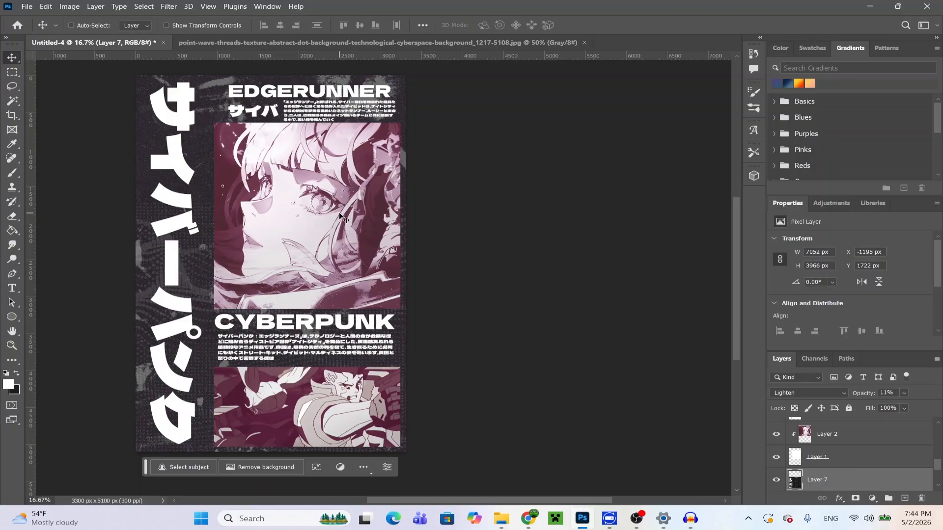
{"action": "left_click_drag", "start_coordinate": [339, 212], "coordinate": [281, 227]}
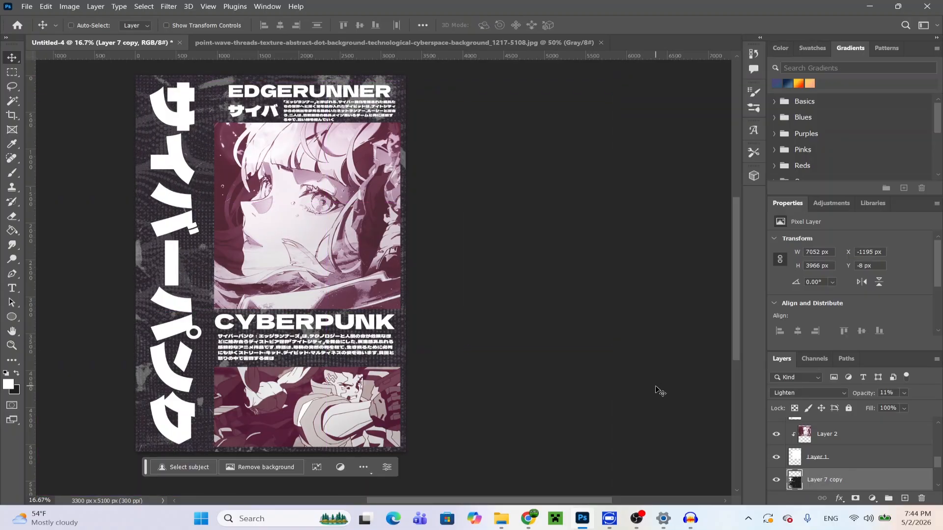
Step: Merge the dot texture layer with its copy and set the merged layer's opacity to 42%
{"action": "scroll", "coordinate": [858, 471], "scroll_direction": "down", "scroll_amount": 2}
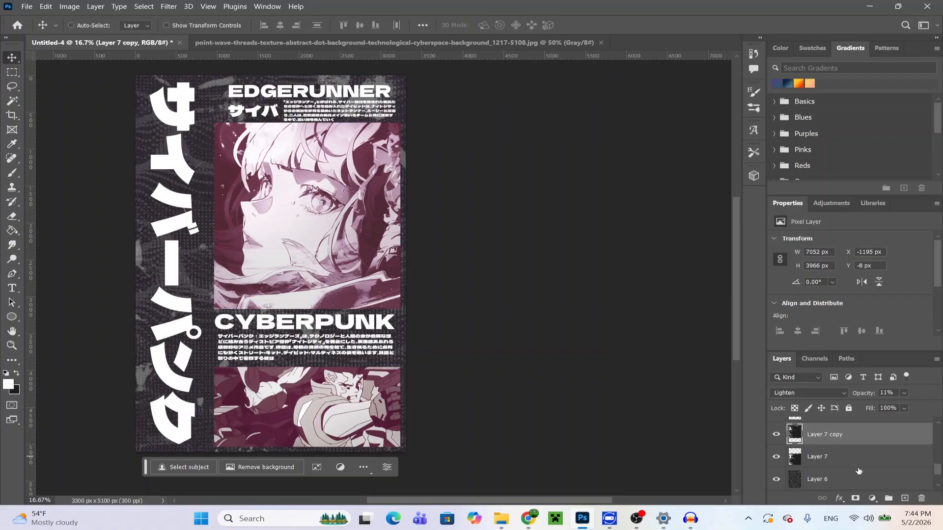
{"action": "left_click", "coordinate": [853, 459], "text": "shift"}
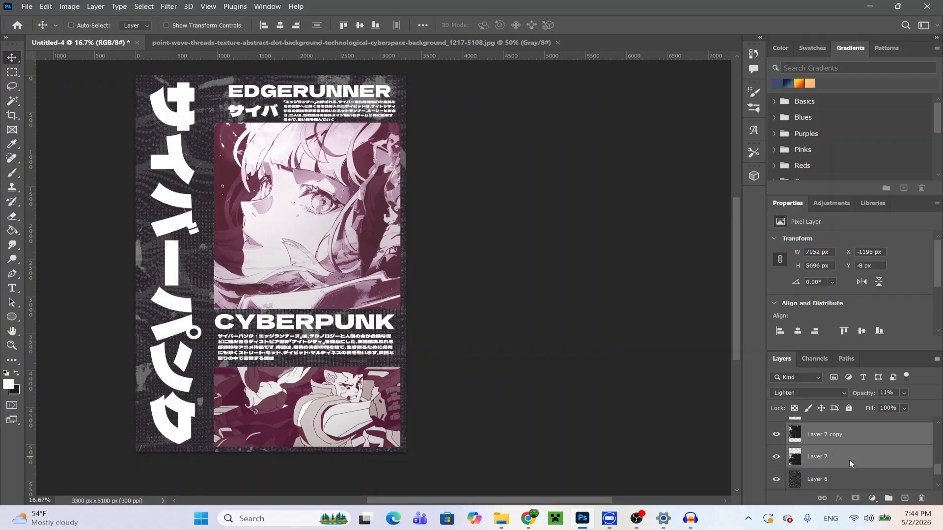
{"action": "right_click", "coordinate": [849, 460]}
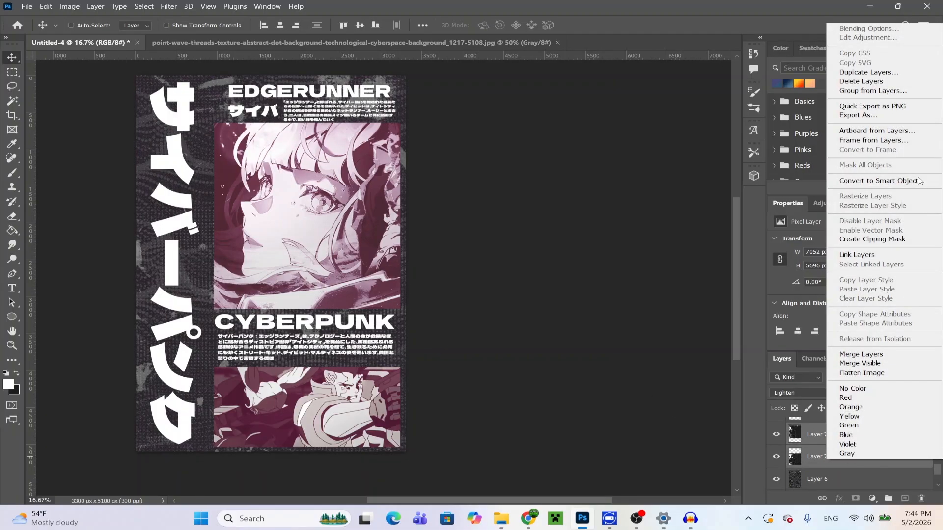
{"action": "left_click", "coordinate": [873, 353]}
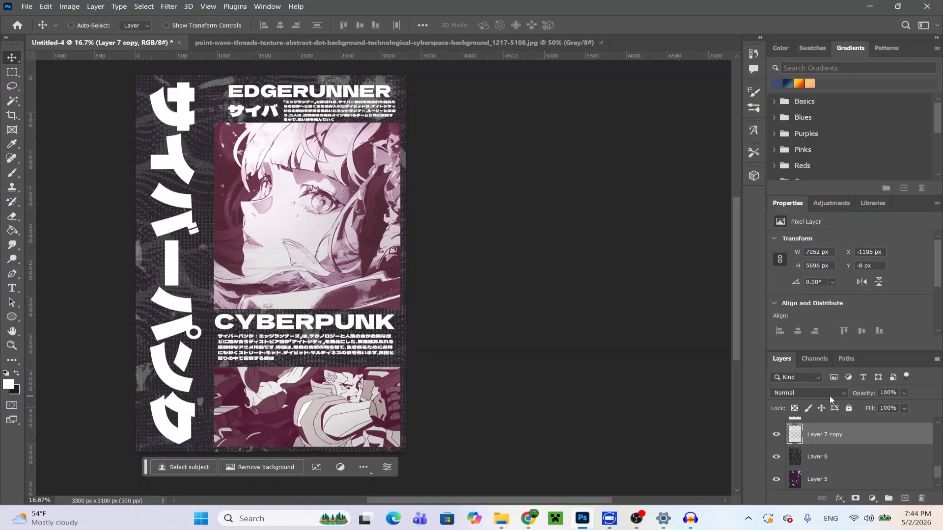
{"action": "left_click", "coordinate": [905, 393]}
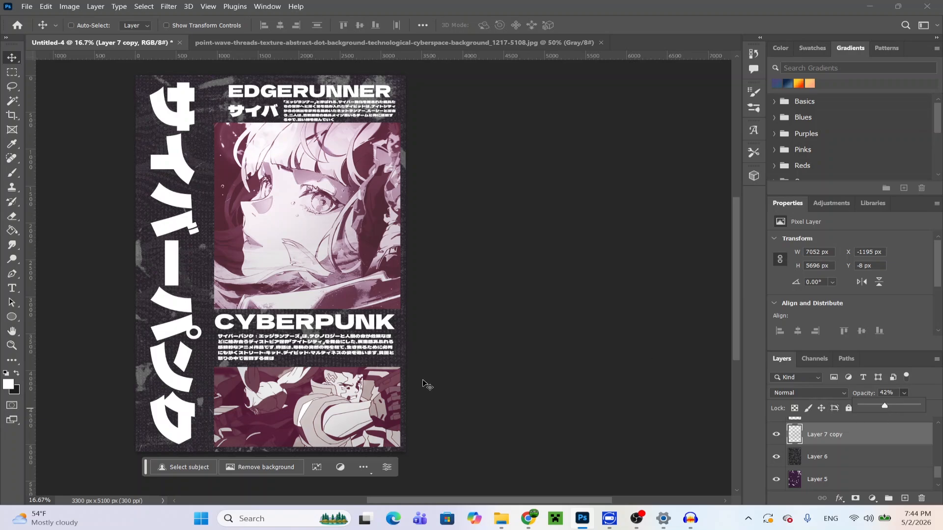
Step: Paste another copy of the point-wave dot texture above the EDGERUNNER text layer at the top of the layer stack
{"action": "scroll", "coordinate": [592, 454], "scroll_direction": "down", "scroll_amount": 1}
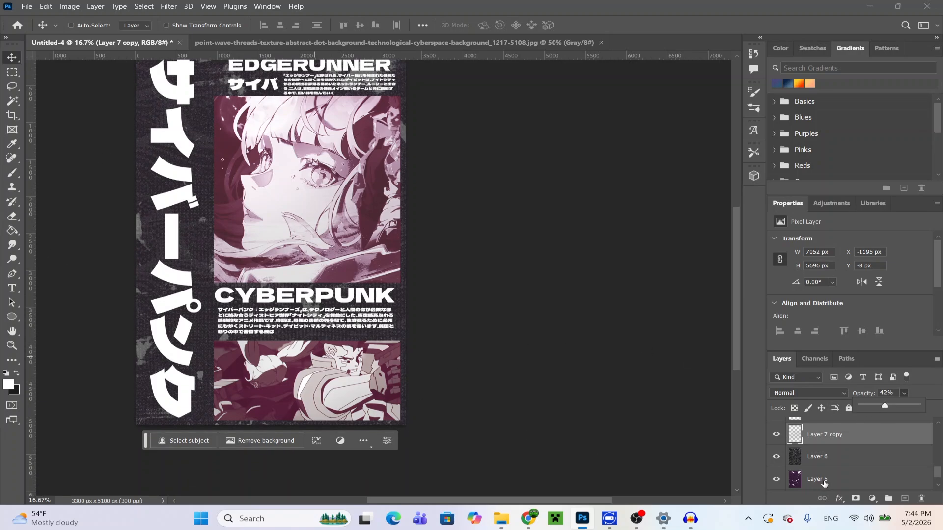
{"action": "scroll", "coordinate": [825, 483], "scroll_direction": "up", "scroll_amount": 3}
{"action": "scroll", "coordinate": [816, 462], "scroll_direction": "down", "scroll_amount": 1}
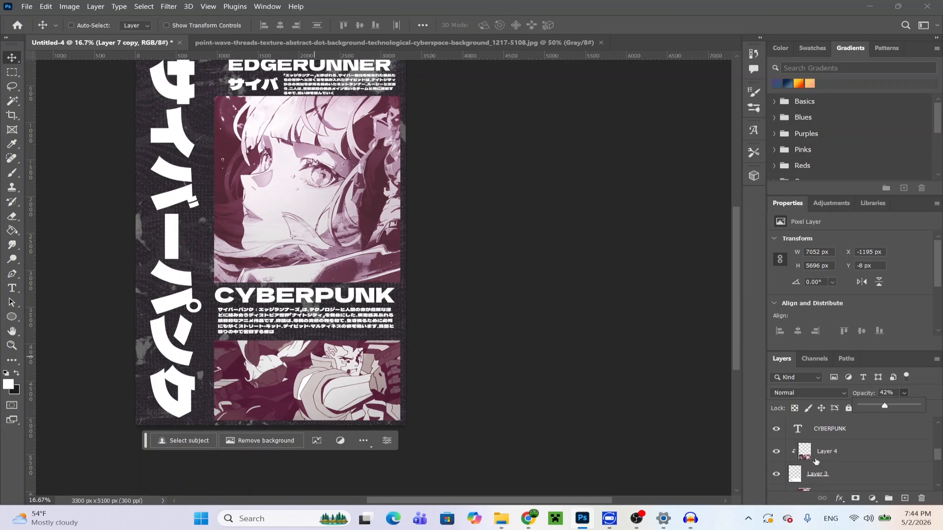
{"action": "scroll", "coordinate": [815, 461], "scroll_direction": "up", "scroll_amount": 1}
{"action": "scroll", "coordinate": [295, 338], "scroll_direction": "up", "scroll_amount": 1}
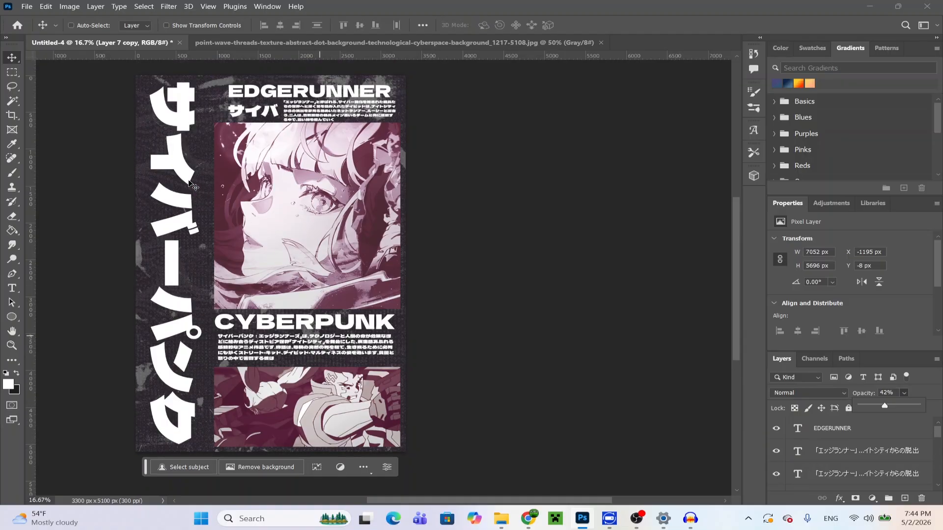
{"action": "left_click", "coordinate": [271, 43]}
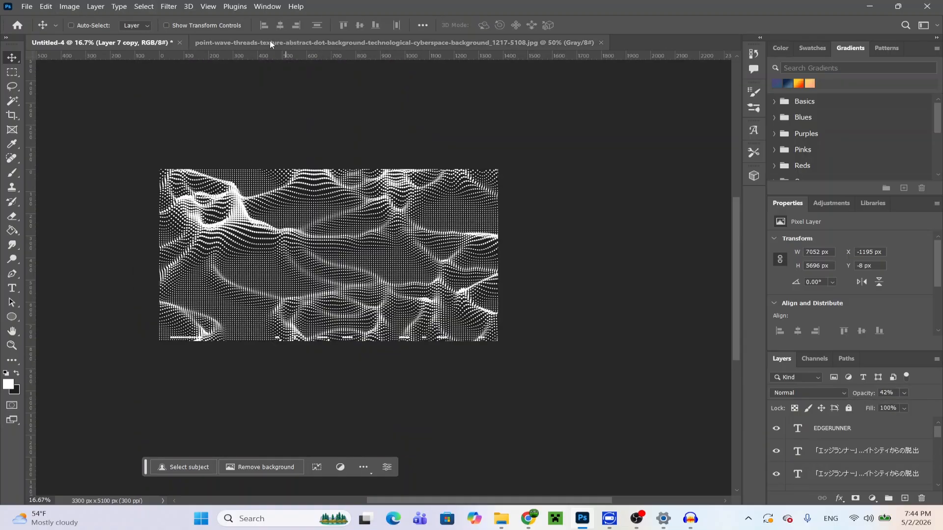
{"action": "left_click", "coordinate": [150, 43]}
{"action": "scroll", "coordinate": [834, 442], "scroll_direction": "up", "scroll_amount": 5}
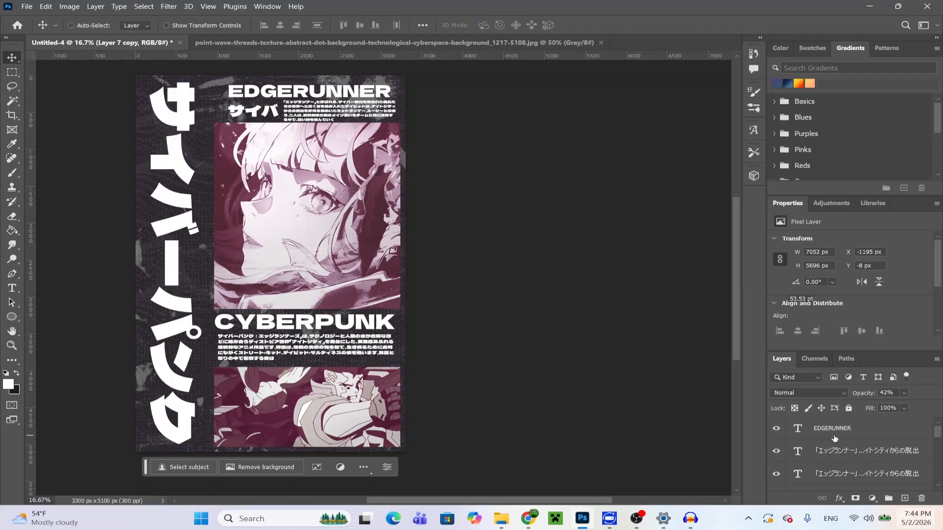
{"action": "left_click", "coordinate": [842, 434]}
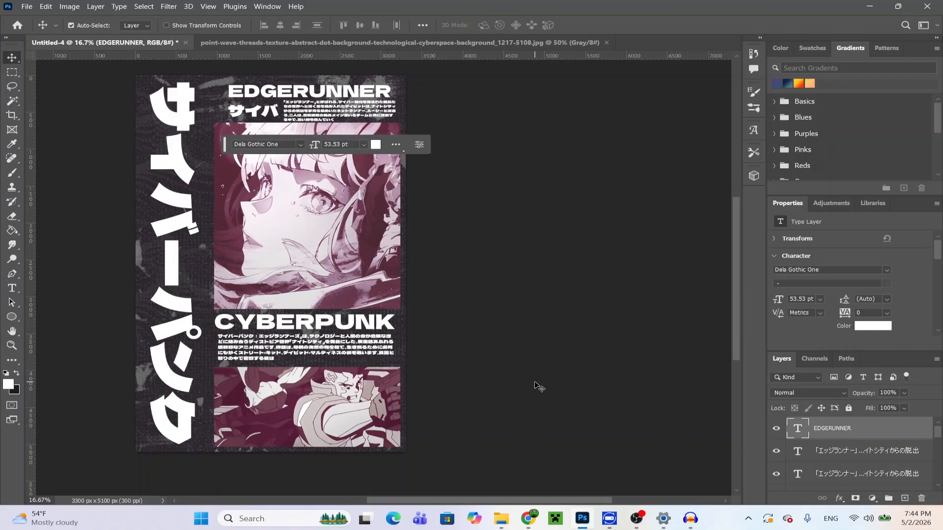
{"action": "key", "text": "ctrl+v"}
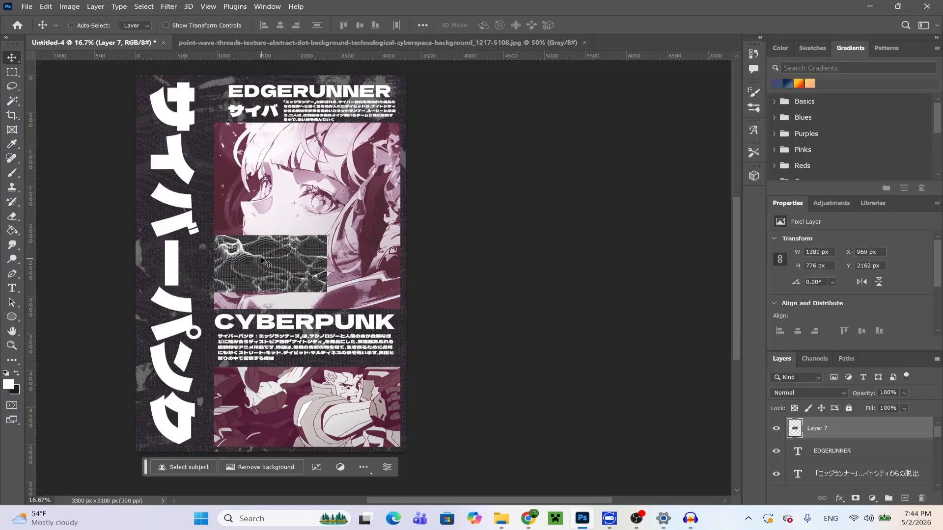
Step: Move the new dot texture over the lower anime image and set its blending to Lighten
{"action": "left_click_drag", "start_coordinate": [263, 261], "coordinate": [318, 421]}
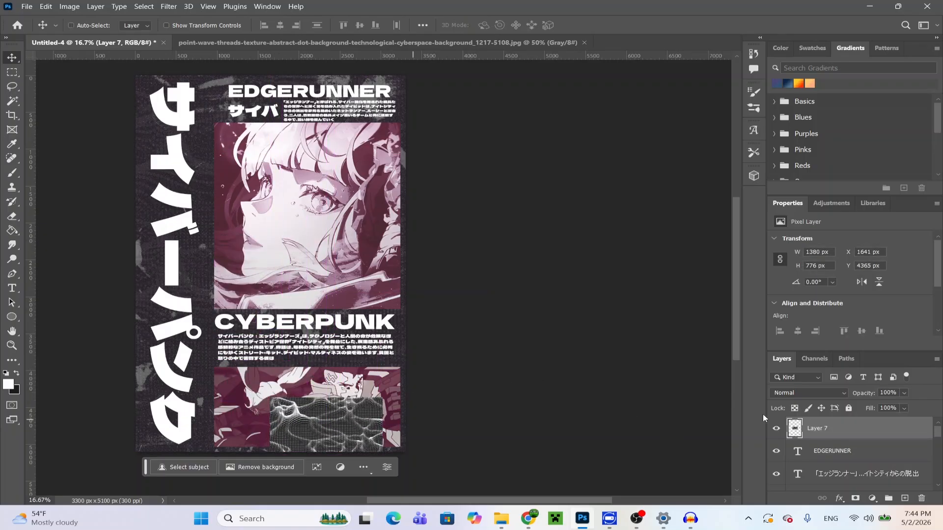
{"action": "left_click", "coordinate": [799, 392]}
{"action": "left_click", "coordinate": [788, 313]}
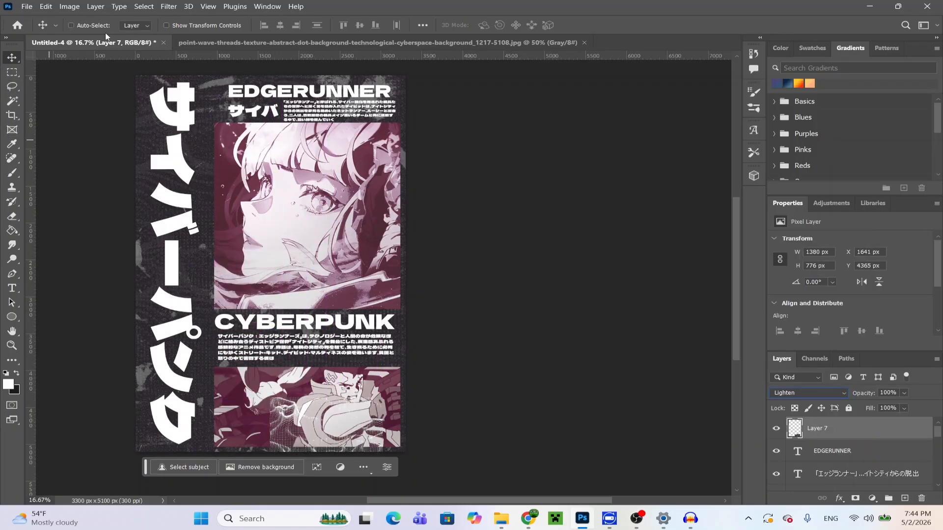
Step: Enlarge the new dot texture to about 255% and centre it across the poster's full width from the lower anime image's top edge down
{"action": "left_click", "coordinate": [167, 25]}
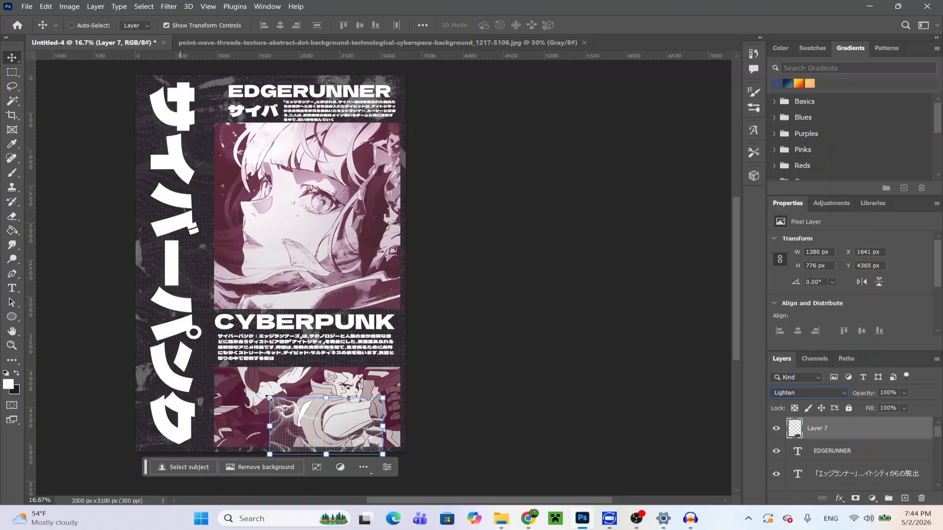
{"action": "left_click_drag", "start_coordinate": [269, 398], "coordinate": [125, 324]}
{"action": "left_click_drag", "start_coordinate": [188, 369], "coordinate": [206, 415]}
{"action": "left_click_drag", "start_coordinate": [396, 380], "coordinate": [379, 393]}
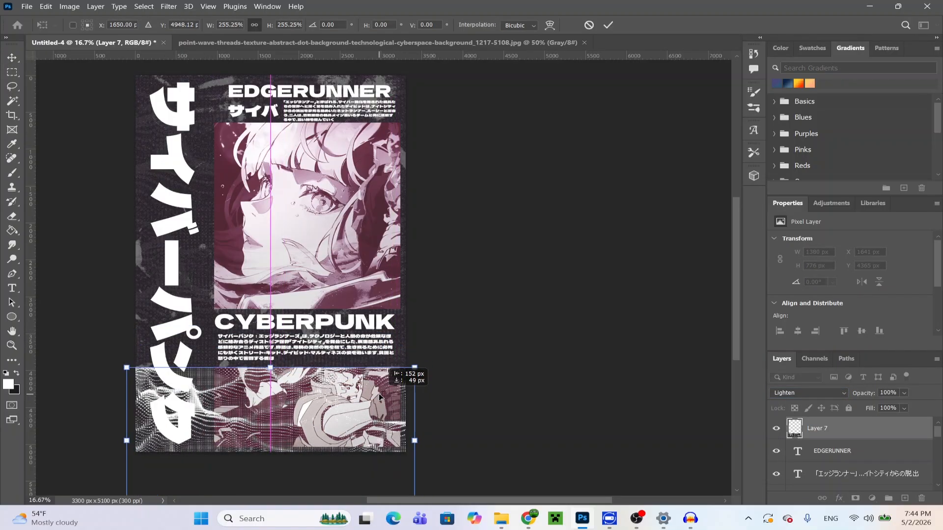
{"action": "left_click", "coordinate": [609, 26]}
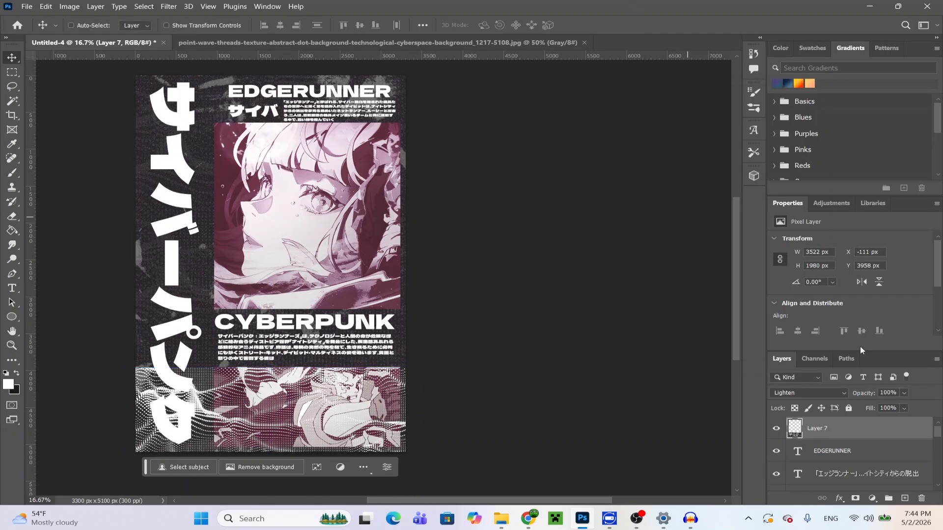
Step: Reduce the topmost dot texture layer's opacity to 13% and switch to the Eraser tool
{"action": "left_click", "coordinate": [904, 393]}
{"action": "left_click_drag", "start_coordinate": [889, 408], "coordinate": [879, 409]}
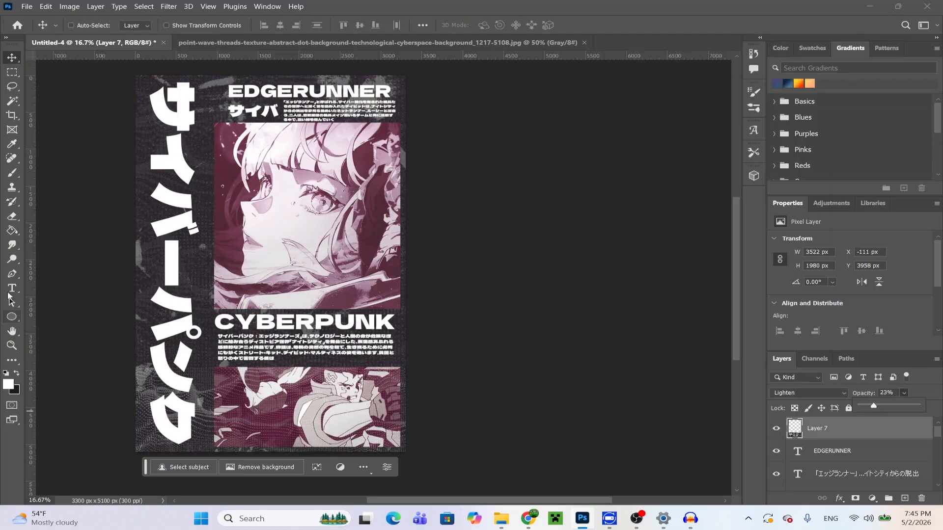
{"action": "left_click", "coordinate": [12, 218]}
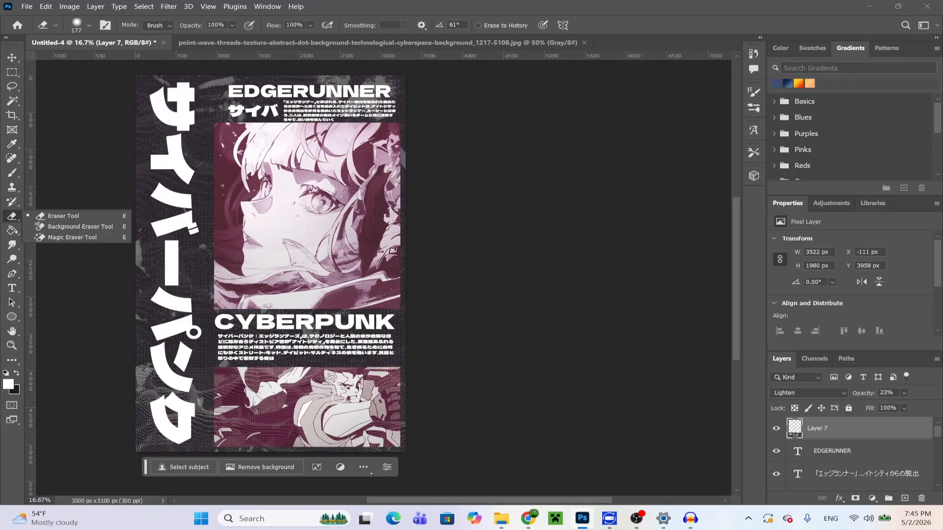
{"action": "left_click", "coordinate": [273, 366]}
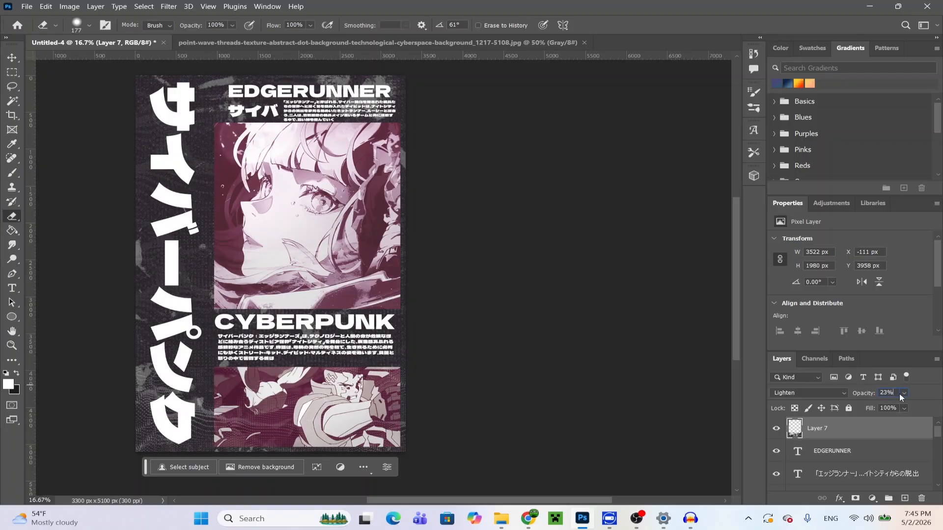
{"action": "left_click_drag", "start_coordinate": [887, 408], "coordinate": [886, 409]}
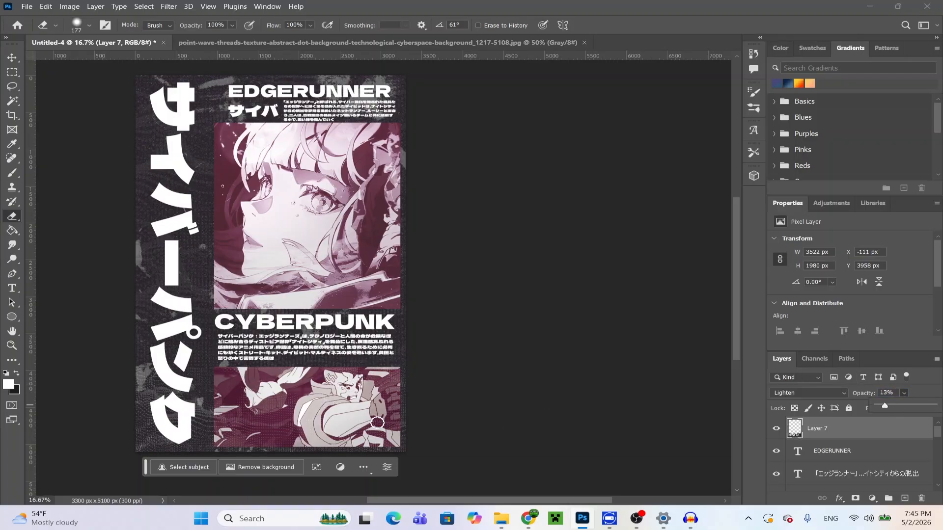
{"action": "scroll", "coordinate": [377, 442], "scroll_direction": "up", "scroll_amount": 2}
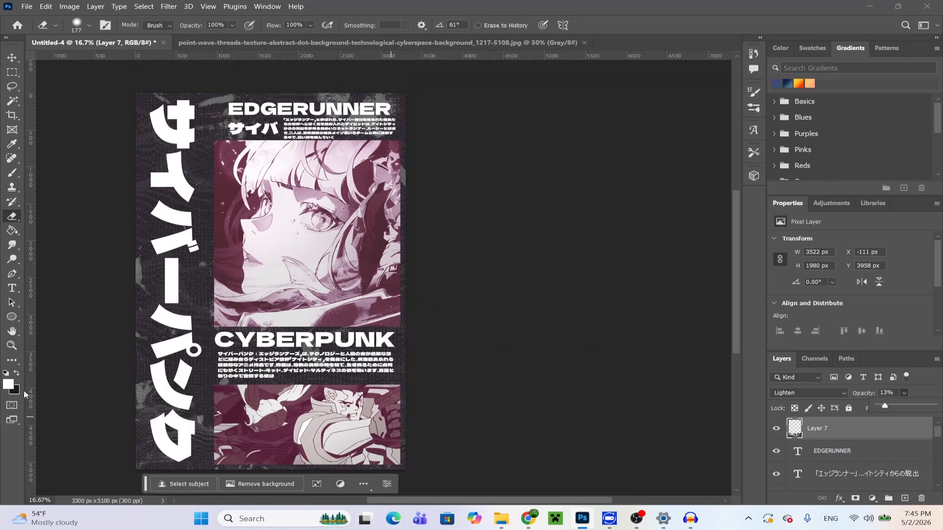
{"action": "left_click", "coordinate": [7, 375]}
{"action": "left_click", "coordinate": [7, 373]}
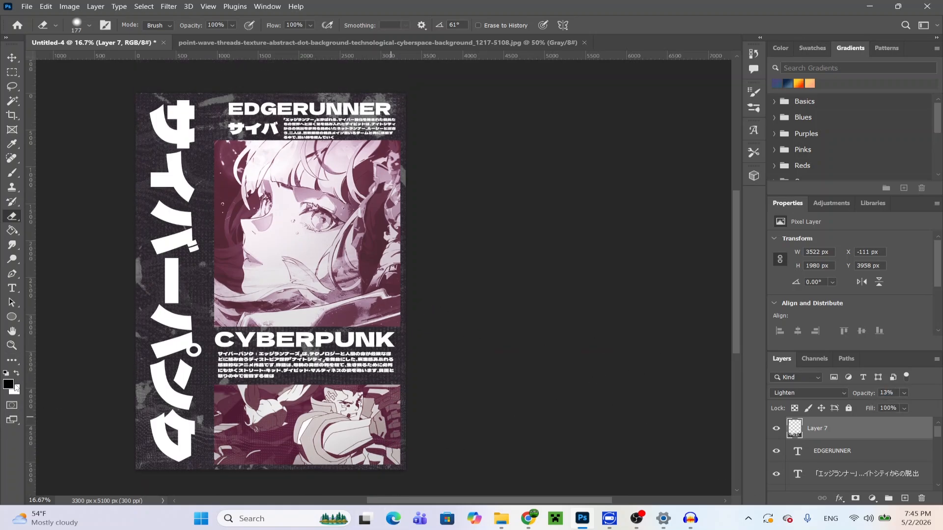
{"action": "left_click", "coordinate": [9, 384]}
{"action": "left_click", "coordinate": [232, 211]}
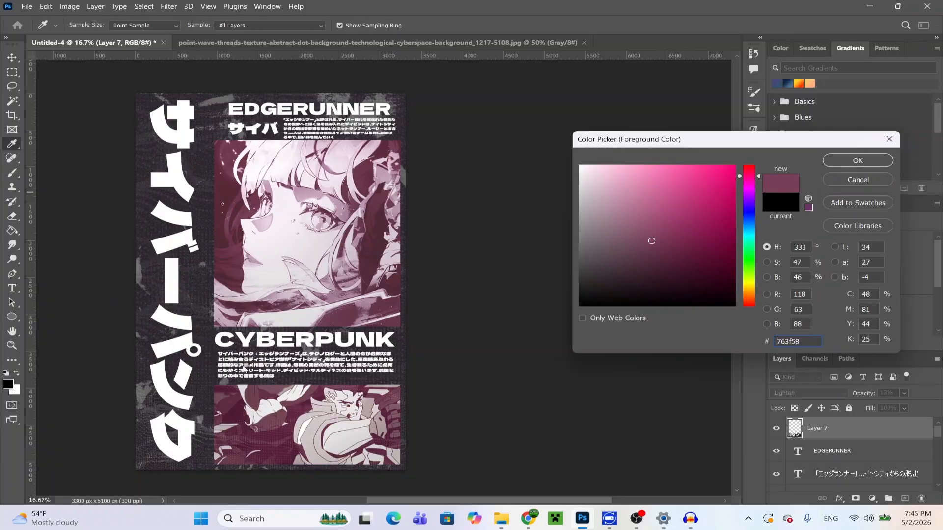
{"action": "left_click", "coordinate": [889, 139]}
{"action": "key", "text": "e"}
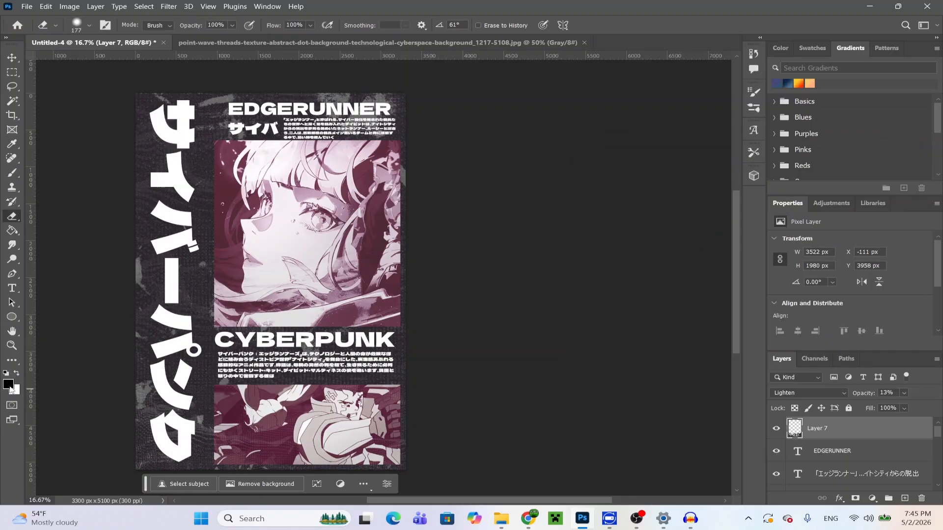
Step: Set the foreground colour to a dusty magenta, about #77415a, sampled from the dark background of the upper anime image
{"action": "left_click", "coordinate": [9, 384]}
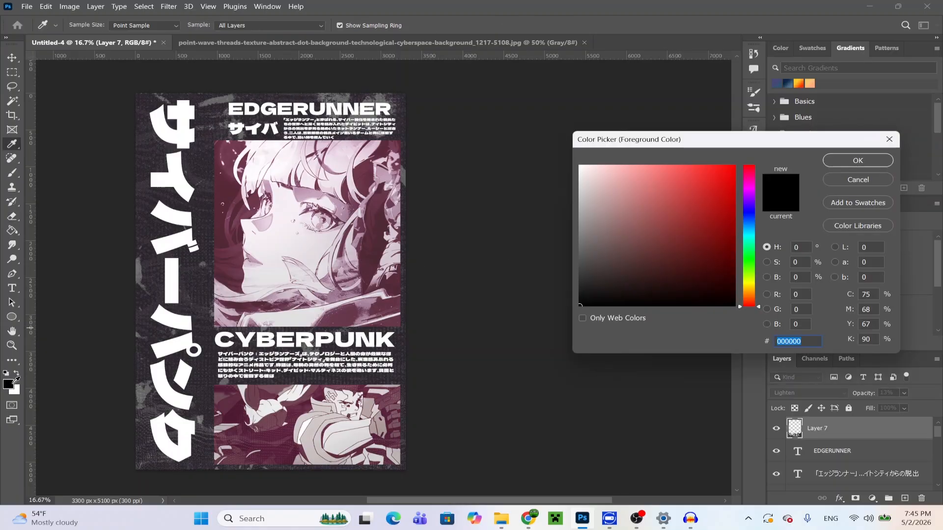
{"action": "left_click", "coordinate": [263, 215]}
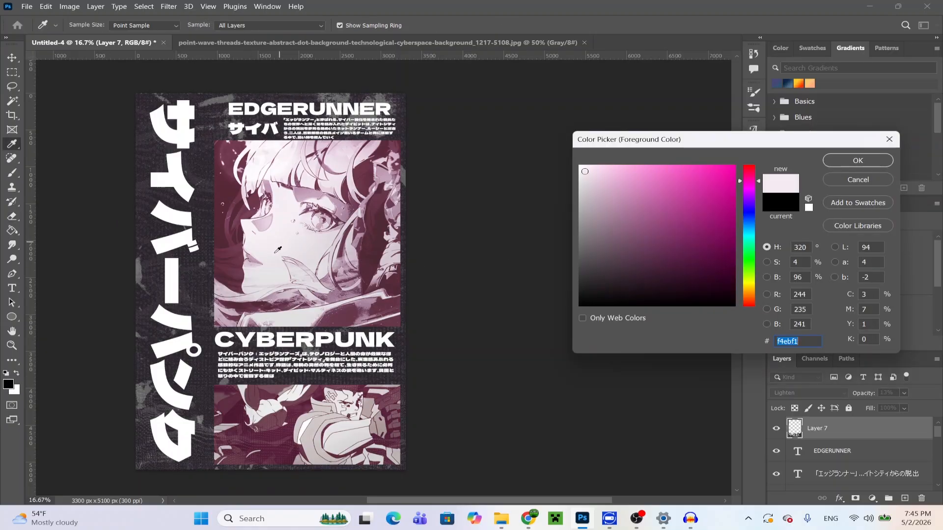
{"action": "left_click_drag", "start_coordinate": [260, 231], "coordinate": [229, 226]}
{"action": "left_click", "coordinate": [239, 282]}
{"action": "left_click", "coordinate": [229, 219]}
{"action": "left_click", "coordinate": [229, 219]}
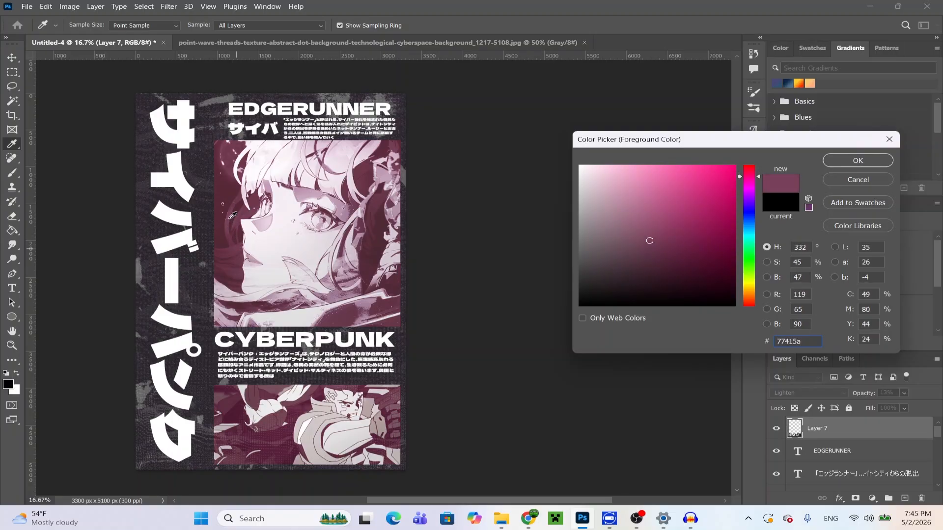
{"action": "left_click", "coordinate": [228, 219]}
{"action": "left_click", "coordinate": [857, 160]}
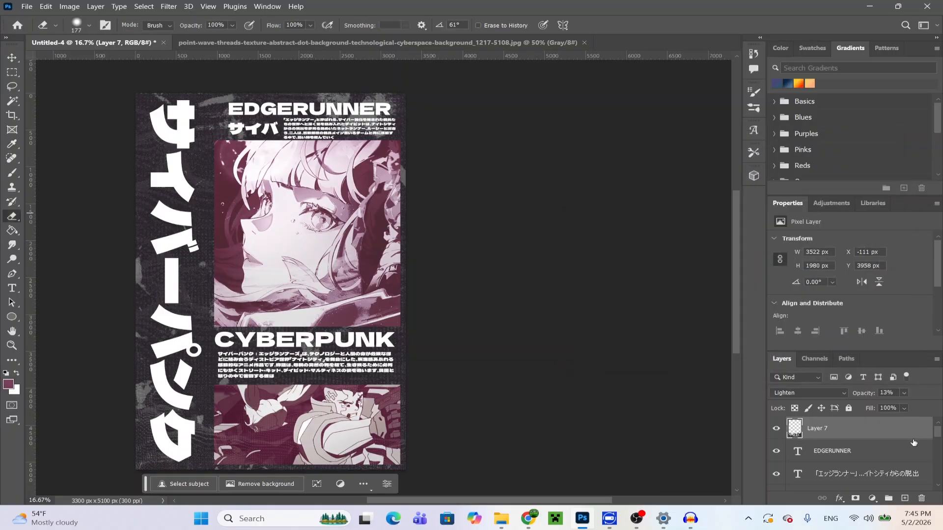
Step: Add a layer at the top of the stack and fill it entirely with the sampled dusty magenta
{"action": "left_click", "coordinate": [905, 497]}
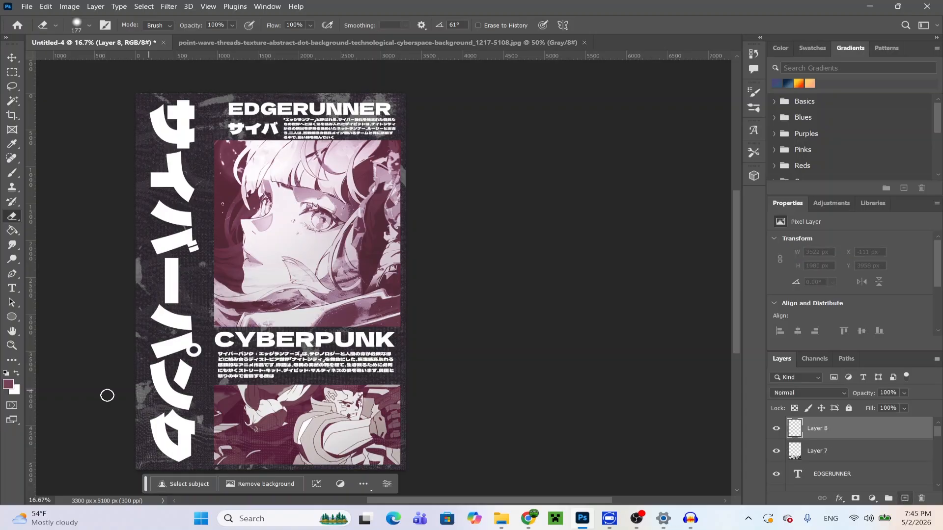
{"action": "left_click", "coordinate": [12, 230]}
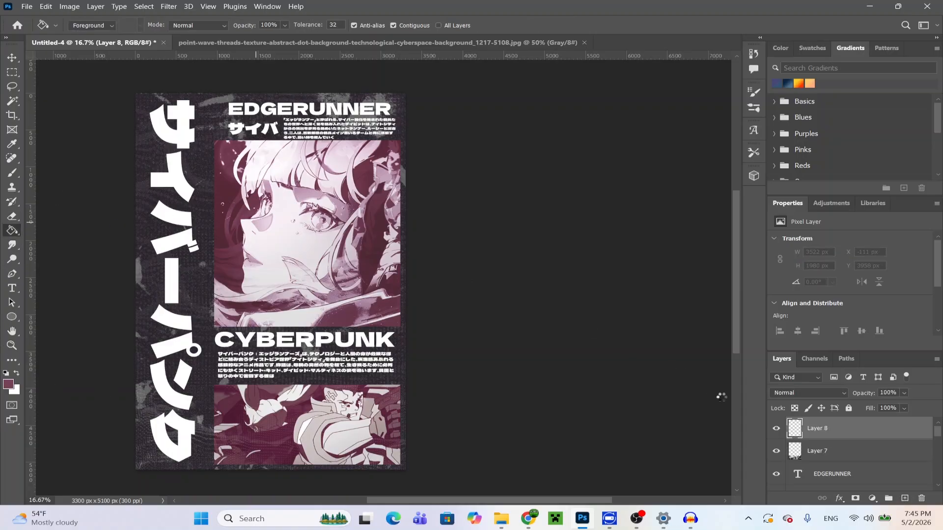
{"action": "key", "text": "alt+BackSpace"}
Step: Try Color Burn blending at reduced opacity on the dusty magenta fill layer
{"action": "left_click", "coordinate": [816, 392]}
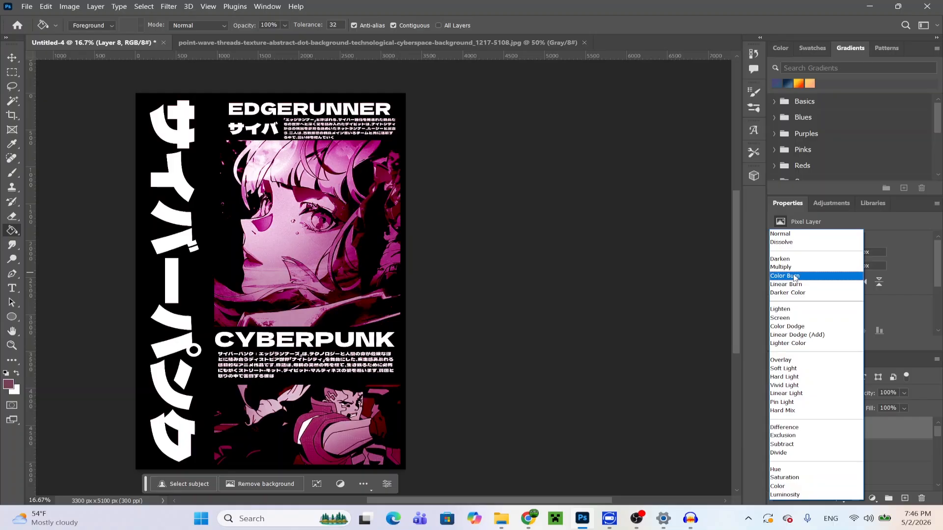
{"action": "left_click", "coordinate": [795, 276]}
{"action": "left_click", "coordinate": [905, 393]}
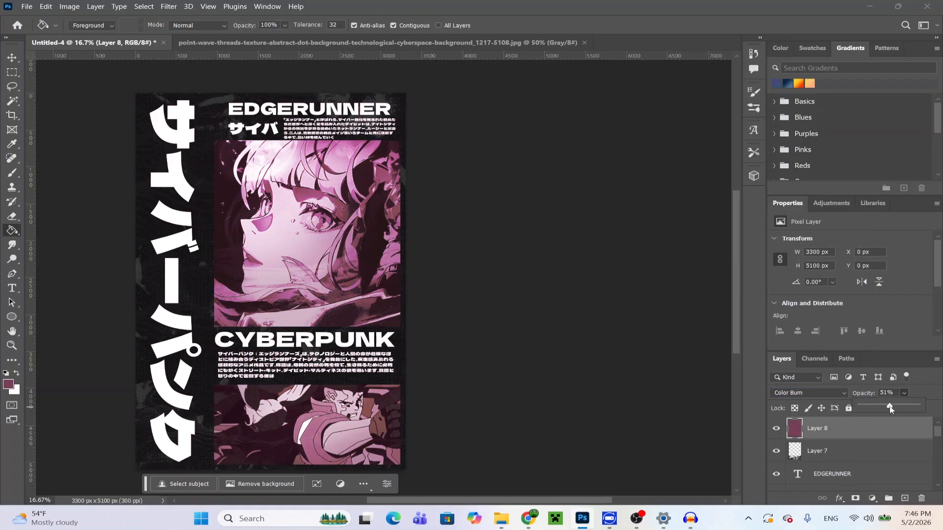
{"action": "left_click_drag", "start_coordinate": [889, 407], "coordinate": [881, 407]}
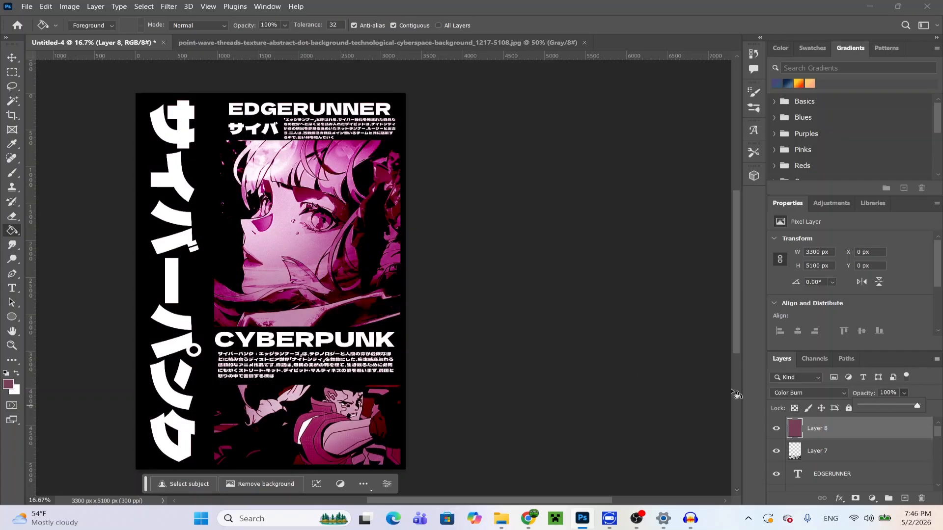
Step: Set the dusty magenta fill layer's blending to Lighter Color and its opacity to 13%
{"action": "left_click", "coordinate": [800, 396]}
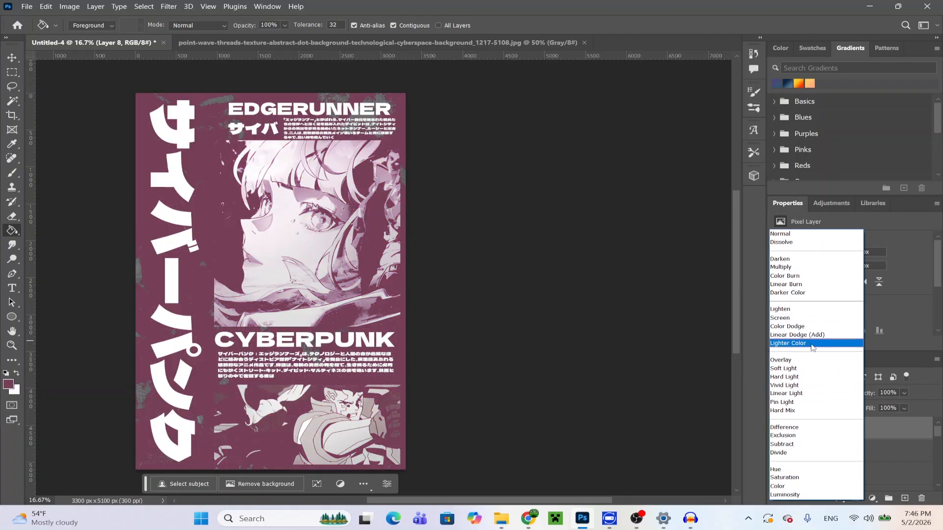
{"action": "left_click", "coordinate": [806, 344]}
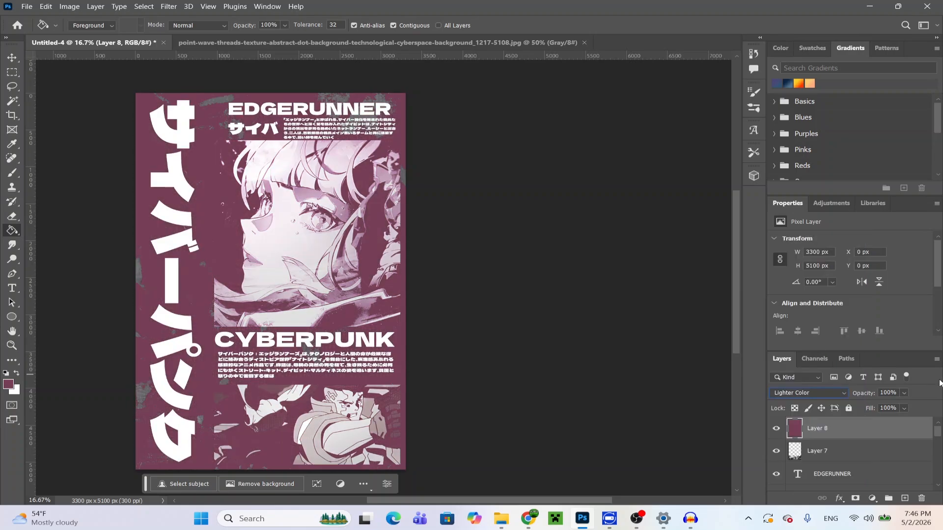
{"action": "left_click", "coordinate": [906, 392]}
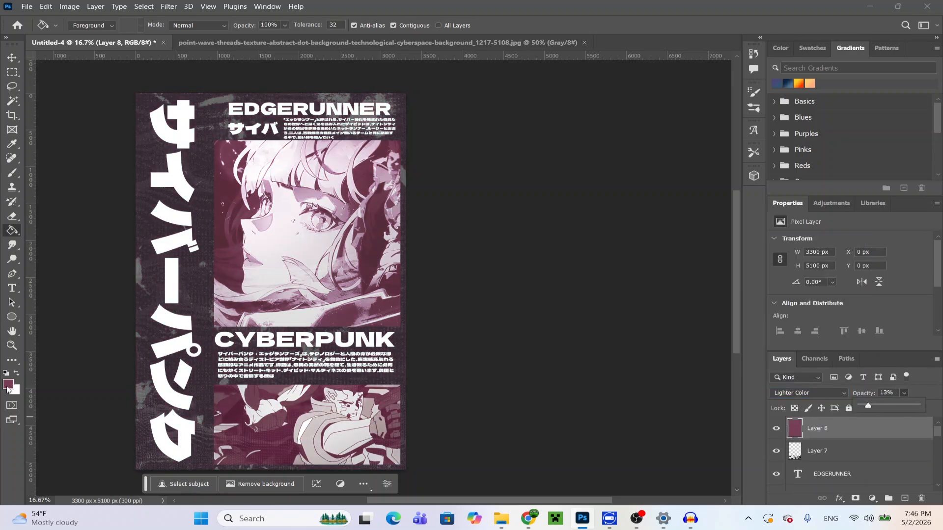
Step: Set the foreground colour to #b10050 and fill a new layer at the top of the stack with it
{"action": "left_click", "coordinate": [8, 385]}
{"action": "type", "text": "b10050"}
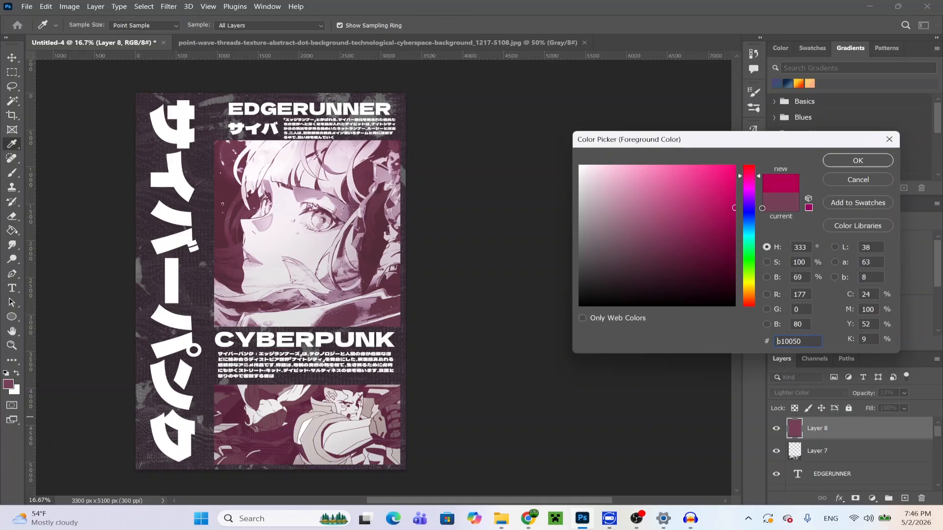
{"action": "left_click", "coordinate": [841, 161]}
{"action": "key", "text": "g"}
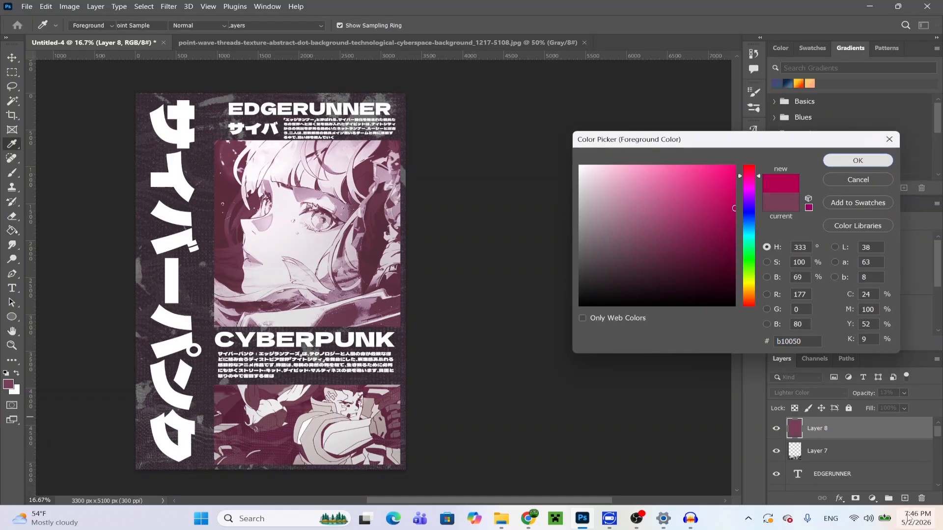
{"action": "left_click", "coordinate": [902, 499]}
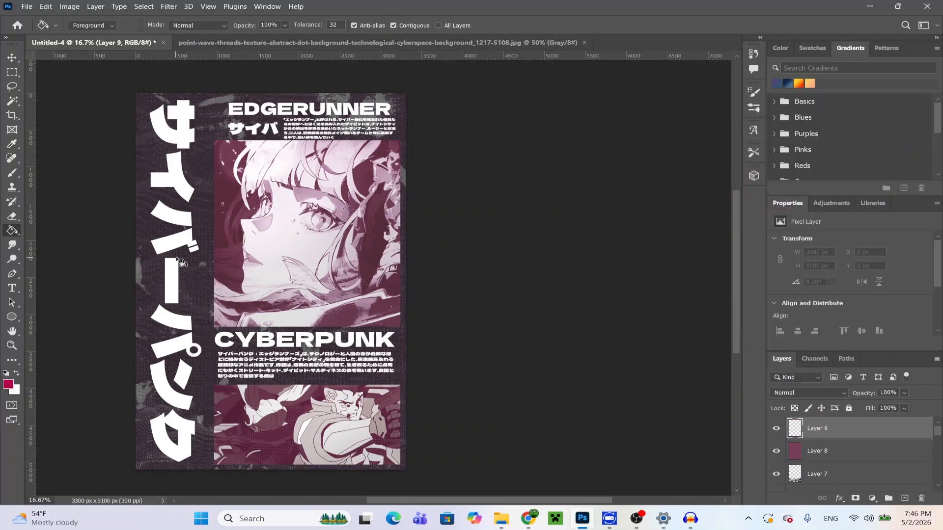
{"action": "key", "text": "alt+BackSpace"}
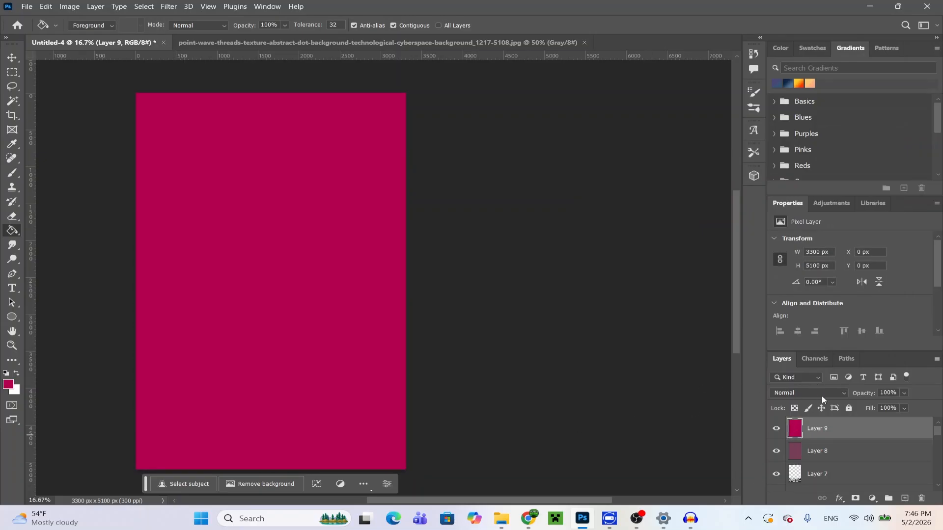
Step: Blend the #b10050 fill layer with Lighter Color and lower its opacity to a faint tint
{"action": "left_click", "coordinate": [816, 395]}
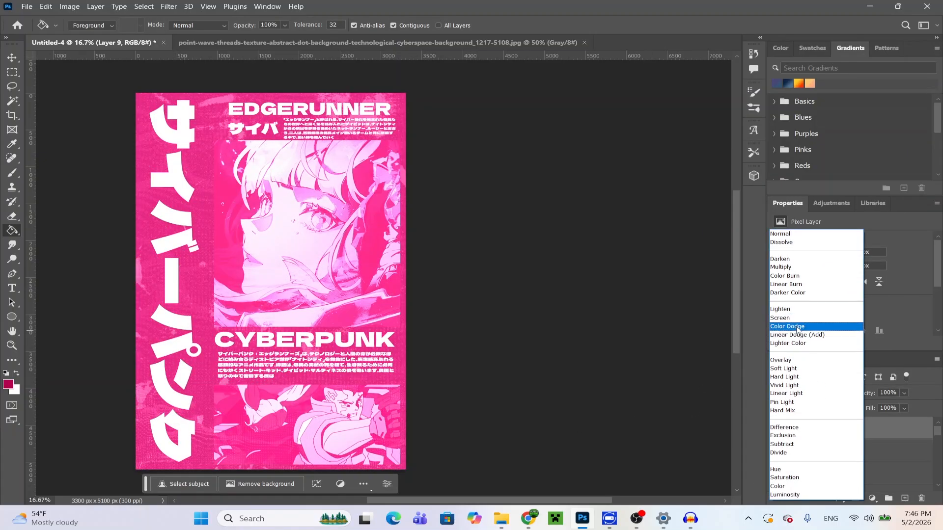
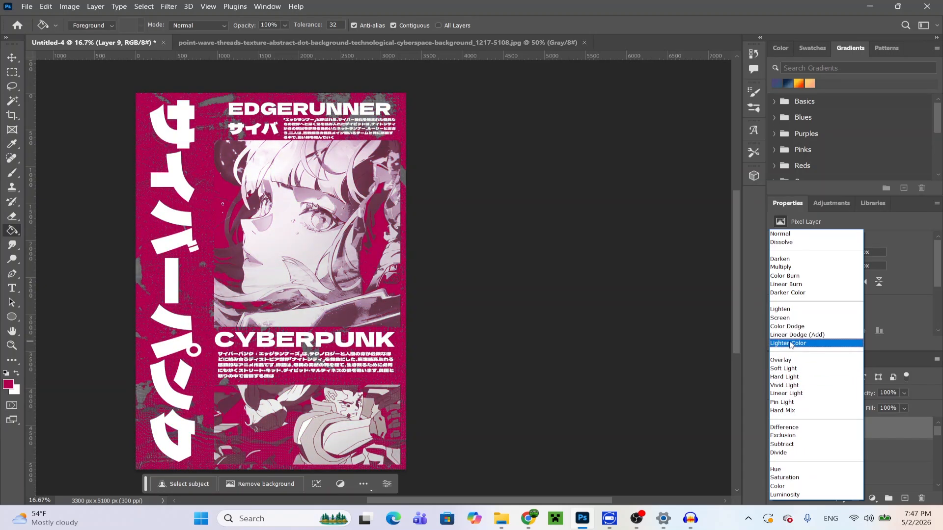
{"action": "left_click", "coordinate": [788, 343]}
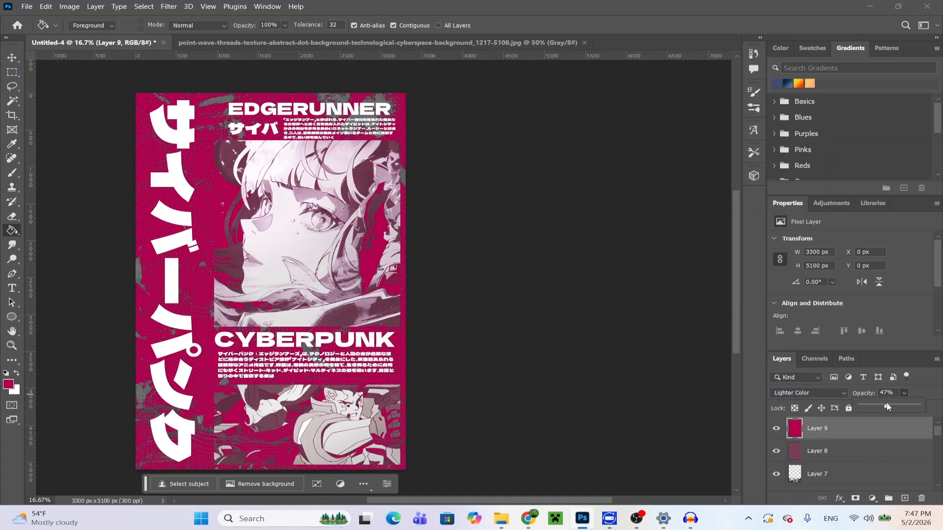
{"action": "left_click_drag", "start_coordinate": [887, 406], "coordinate": [868, 408]}
Step: Add an Exposure adjustment above all layers with gamma correction 0.90 and a slightly raised offset
{"action": "left_click", "coordinate": [872, 498]}
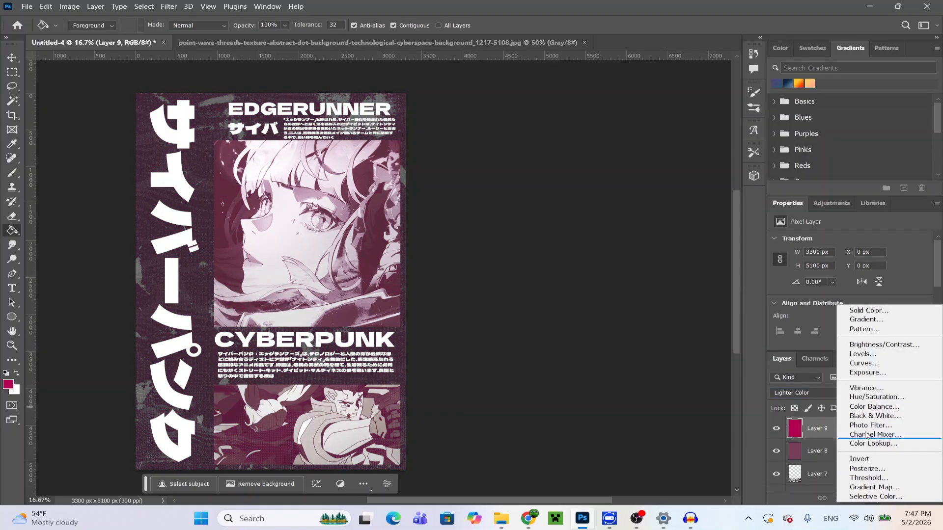
{"action": "left_click", "coordinate": [869, 371]}
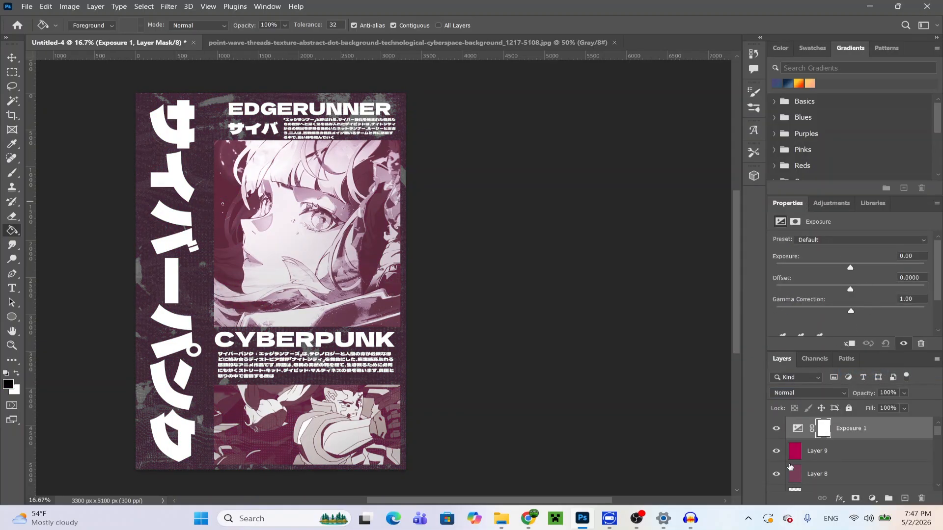
{"action": "left_click_drag", "start_coordinate": [853, 312], "coordinate": [855, 312]}
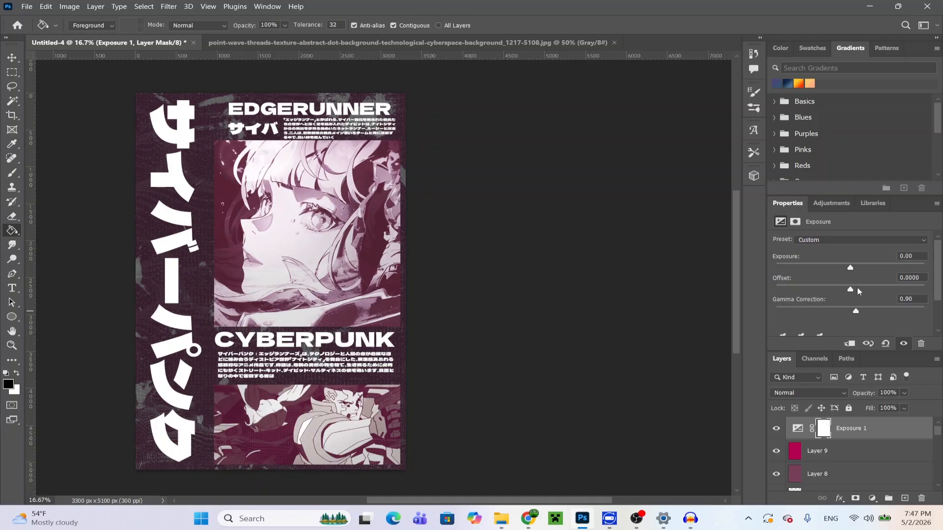
{"action": "left_click_drag", "start_coordinate": [852, 288], "coordinate": [855, 289]}
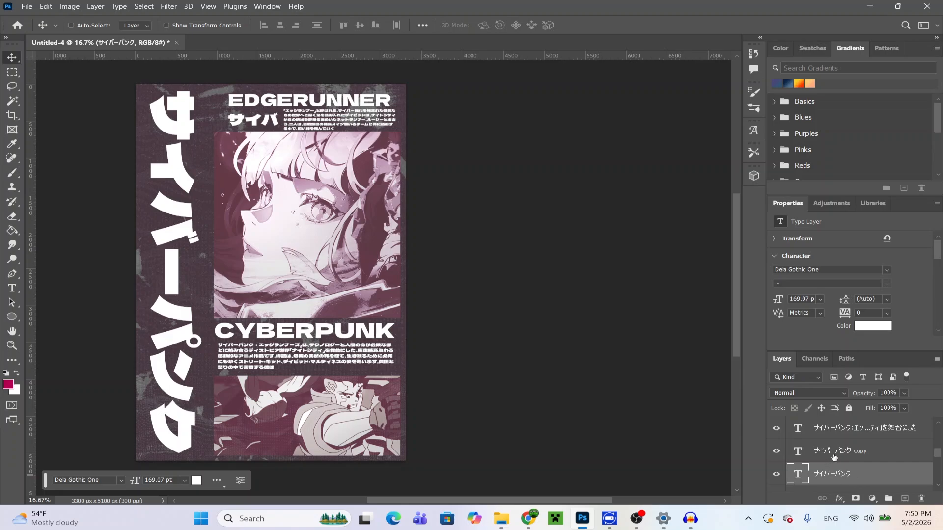
Step: Give the original サイバーパンク text layer a 9 px white outside stroke at 100% opacity and reduce its fill opacity to 0%
{"action": "double_click", "coordinate": [871, 474]}
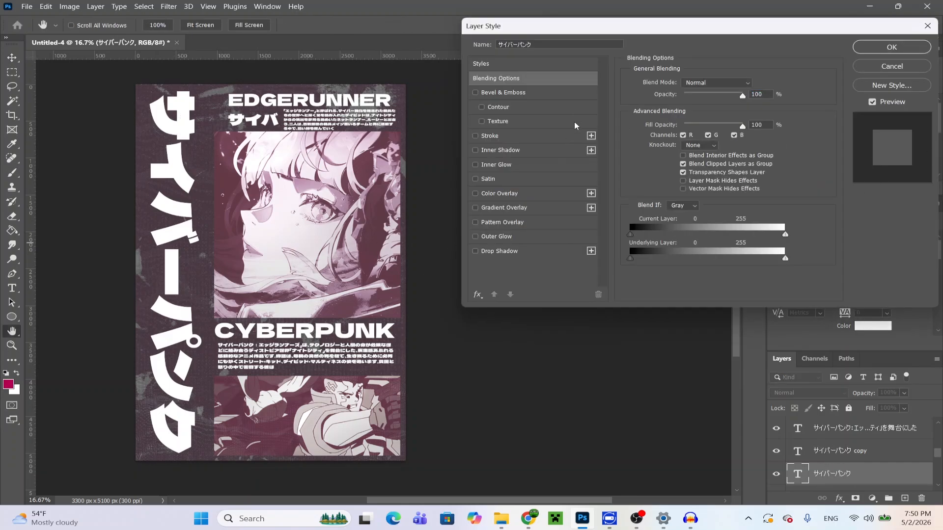
{"action": "left_click_drag", "start_coordinate": [538, 32], "coordinate": [466, 24]}
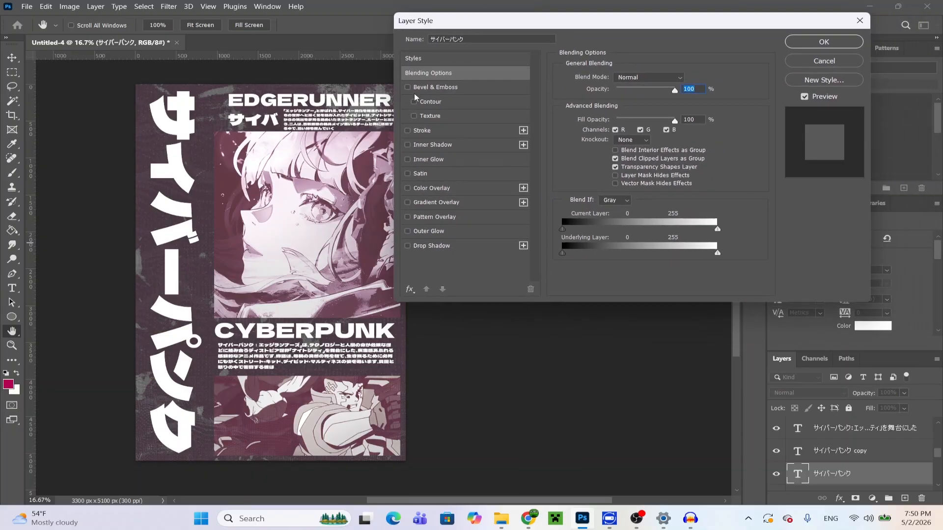
{"action": "left_click", "coordinate": [410, 131]}
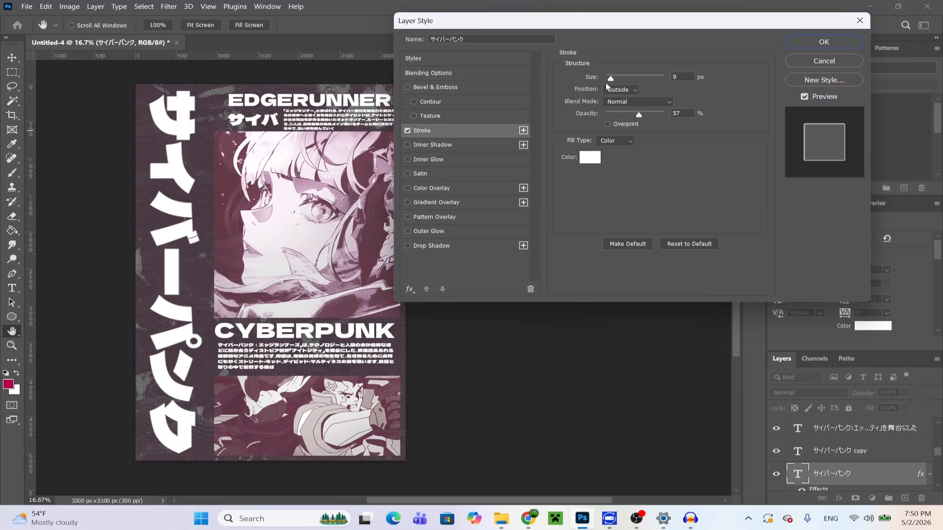
{"action": "left_click_drag", "start_coordinate": [645, 116], "coordinate": [673, 117]}
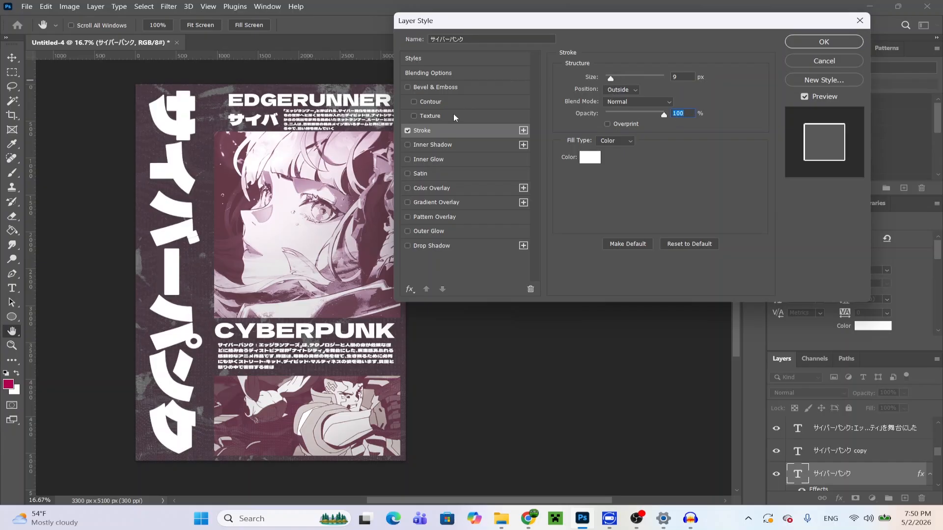
{"action": "left_click", "coordinate": [429, 74]}
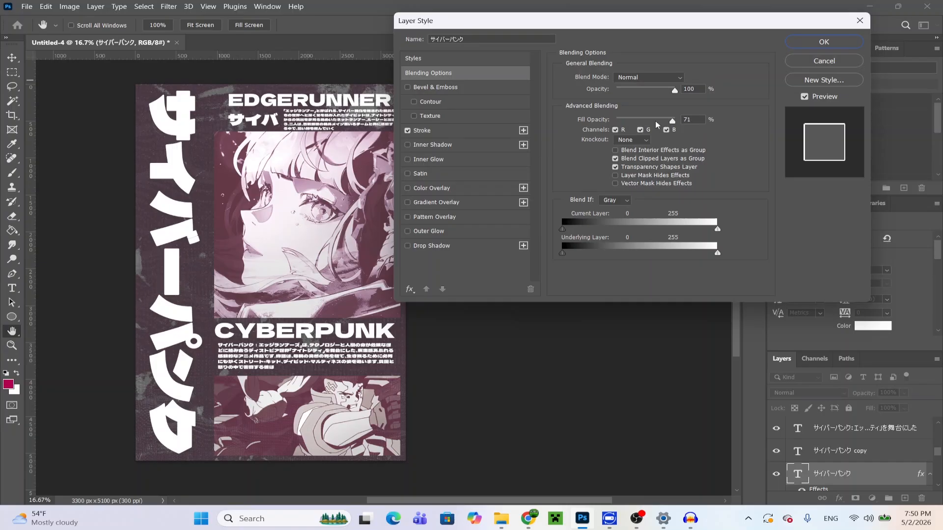
{"action": "left_click_drag", "start_coordinate": [655, 120], "coordinate": [610, 122]}
{"action": "left_click", "coordinate": [824, 42]}
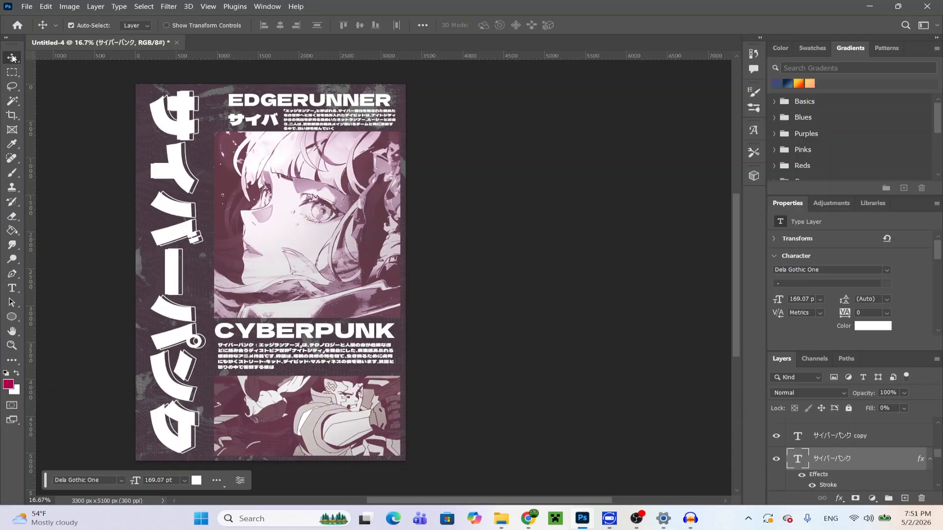
Step: Duplicate the outlined サイバーパンク text layer and shift the copy about 70 px to the right
{"action": "key", "text": "ctrl+j"}
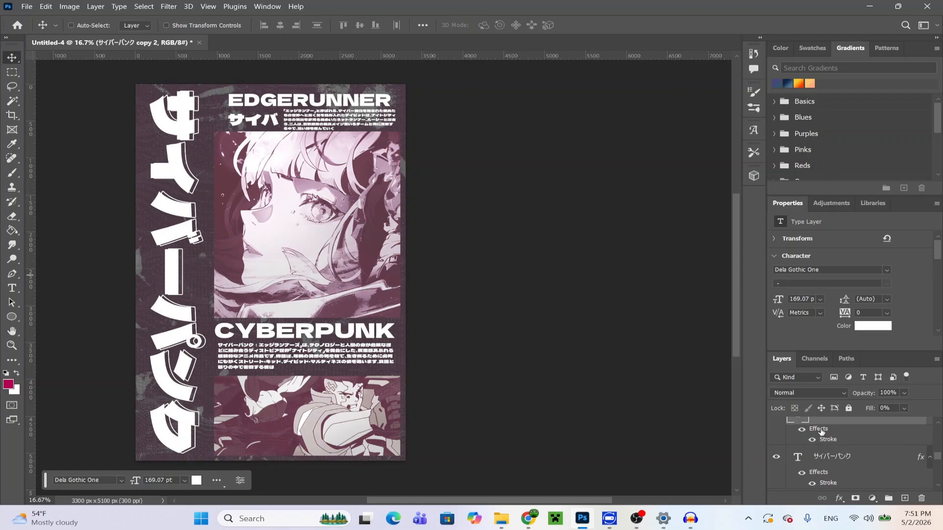
{"action": "key", "text": "shift+Right"}
{"action": "key", "text": "shift+Right"}
{"action": "key", "text": "shift+Right"}
{"action": "key", "text": "shift+Right"}
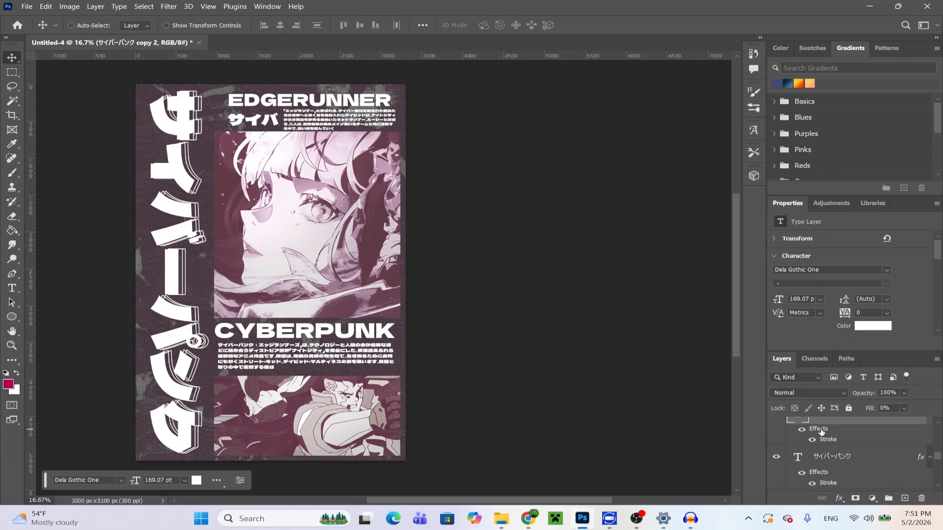
{"action": "key", "text": "shift+Right"}
{"action": "key", "text": "shift+Right"}
{"action": "key", "text": "shift+Right"}
{"action": "scroll", "coordinate": [820, 432], "scroll_direction": "up", "scroll_amount": 1}
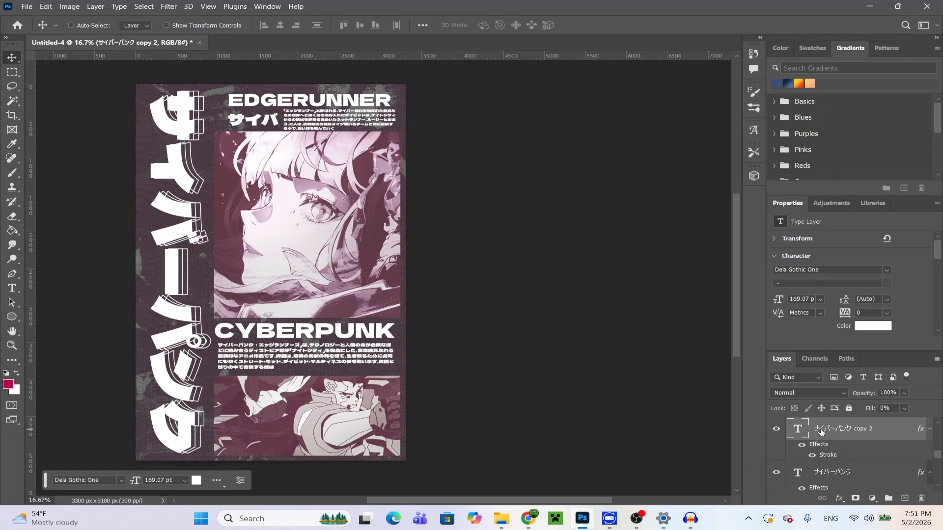
Step: Nudge the duplicated outlined サイバーパンク text layer slightly further to the right
{"action": "key", "text": "shift+Right"}
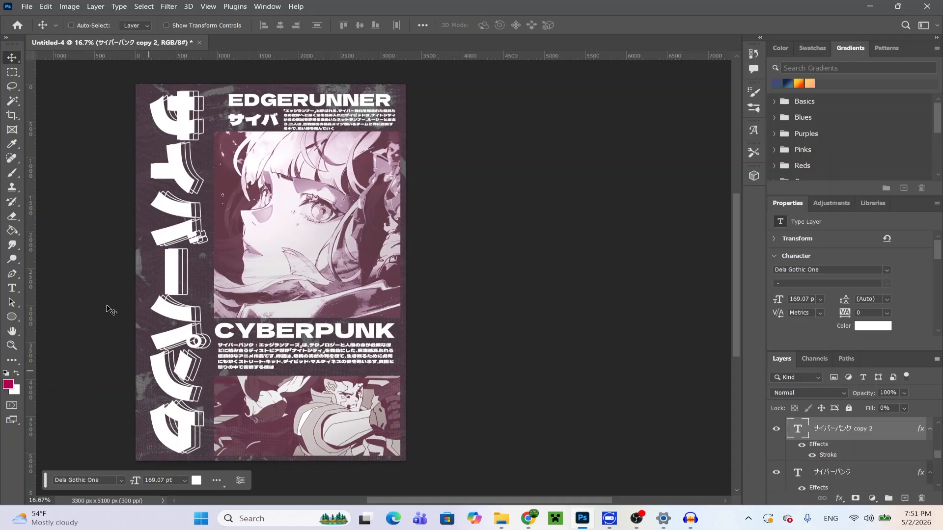
{"action": "scroll", "coordinate": [201, 317], "scroll_direction": "up", "scroll_amount": 1}
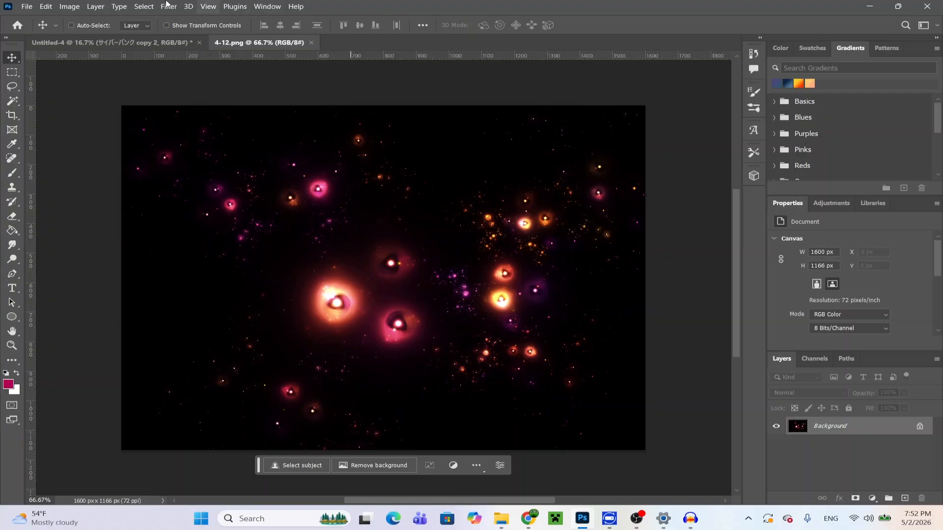
Step: Shift the colours of 4-12.png with a Hue/Saturation adjustment of hue -45 and saturation +16
{"action": "left_click", "coordinate": [70, 7]}
{"action": "mouse_move", "coordinate": [106, 35]}
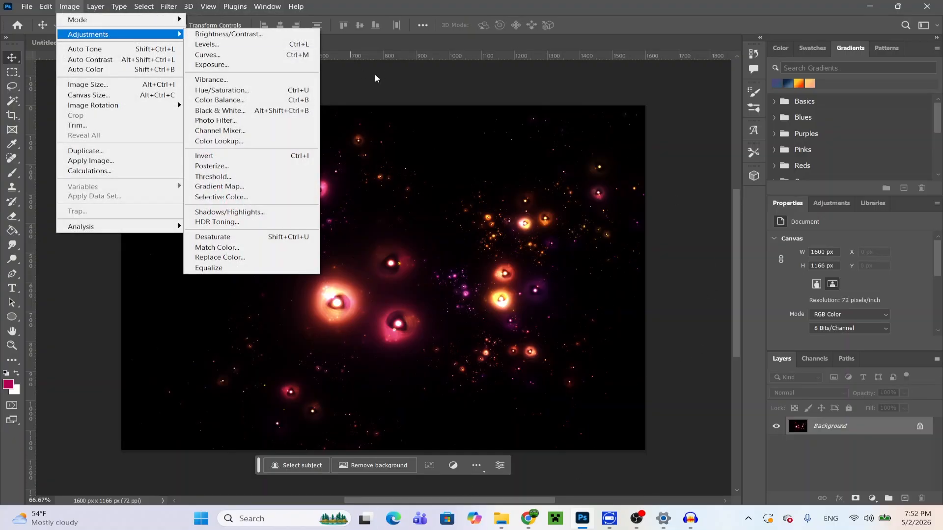
{"action": "left_click", "coordinate": [255, 88]}
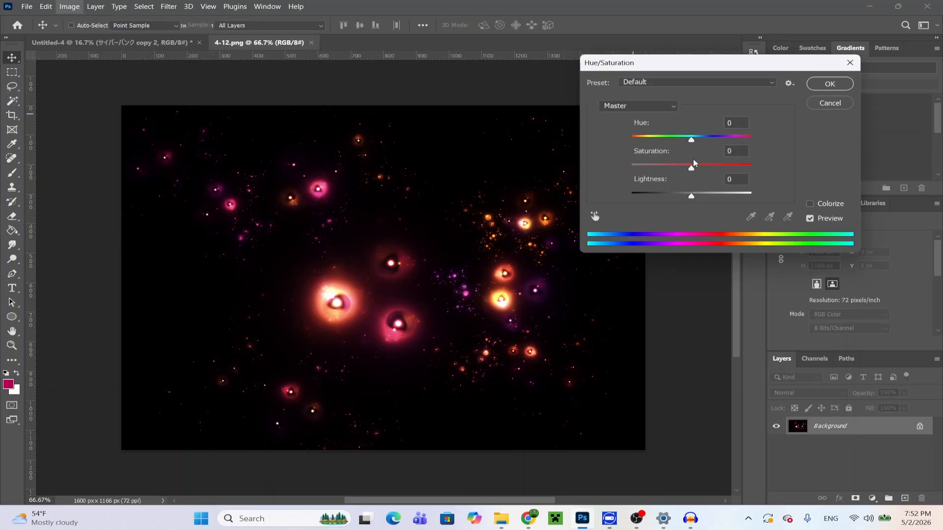
{"action": "mouse_move", "coordinate": [691, 140]}
{"action": "left_mouse_down"}
{"action": "mouse_move", "coordinate": [729, 143]}
{"action": "mouse_move", "coordinate": [662, 142]}
{"action": "mouse_move", "coordinate": [702, 170]}
{"action": "left_mouse_up"}
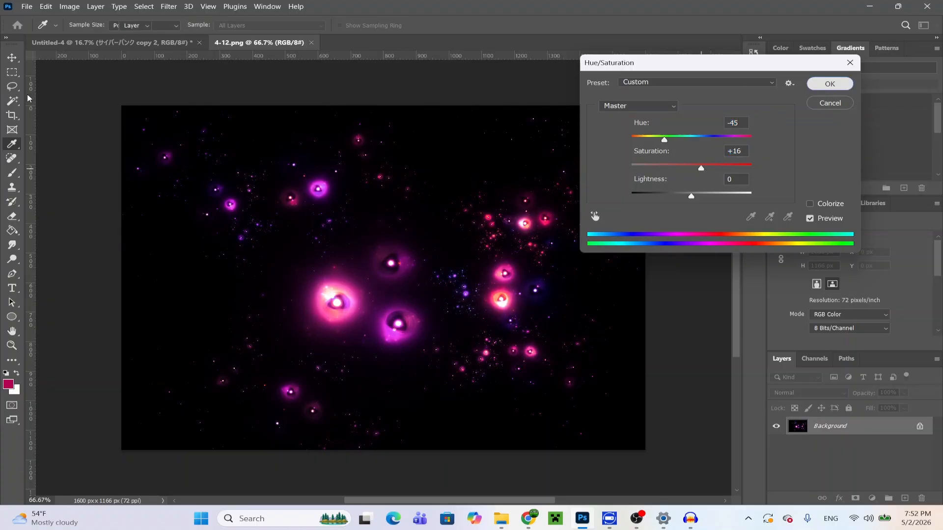
{"action": "left_click", "coordinate": [830, 84]}
Step: Copy the entire 4-12.png image into the Untitled-4 poster and place its layer above all others
{"action": "left_click", "coordinate": [12, 72]}
{"action": "left_click_drag", "start_coordinate": [122, 105], "coordinate": [726, 445]}
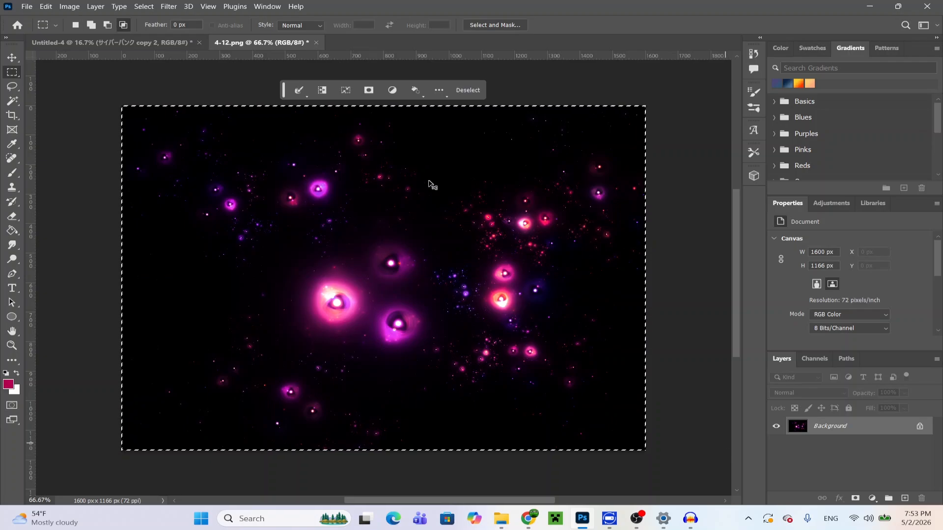
{"action": "left_click", "coordinate": [122, 42]}
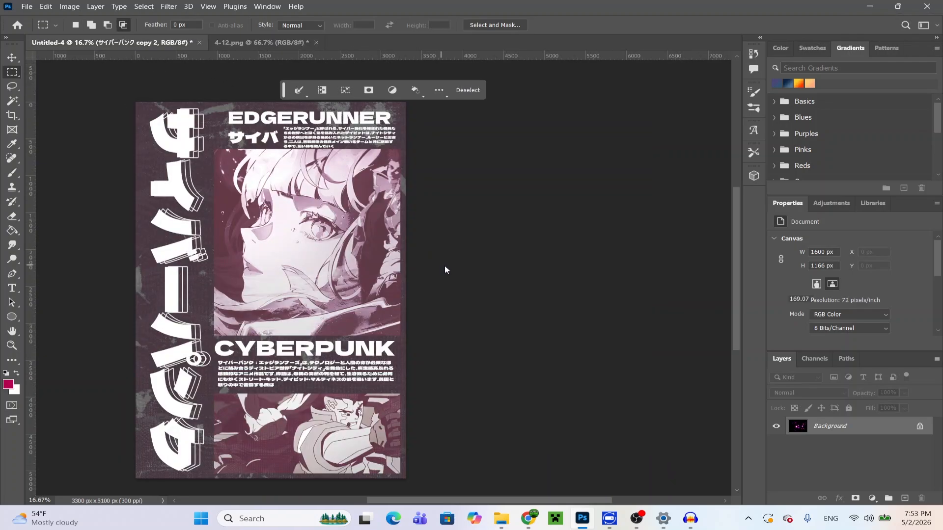
{"action": "key", "text": "ctrl+v"}
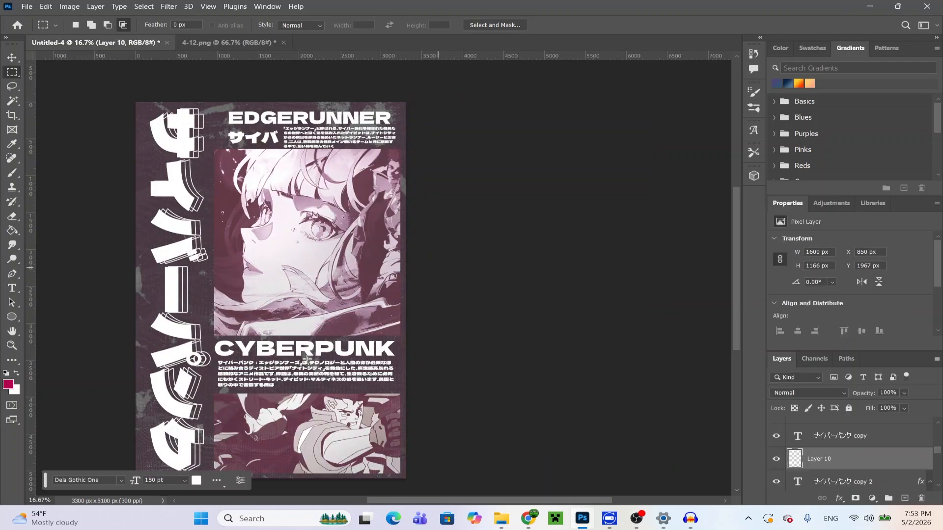
{"action": "left_click_drag", "start_coordinate": [823, 454], "coordinate": [818, 418]}
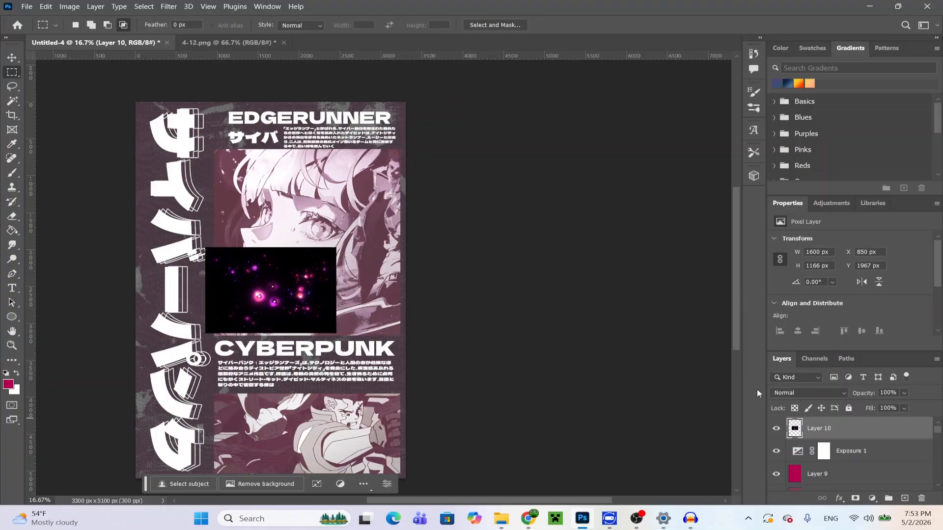
Step: Blend the pasted light-particle layer with Lighten at 34% opacity and position it at about X 275 px, Y 1785 px
{"action": "left_click", "coordinate": [782, 395]}
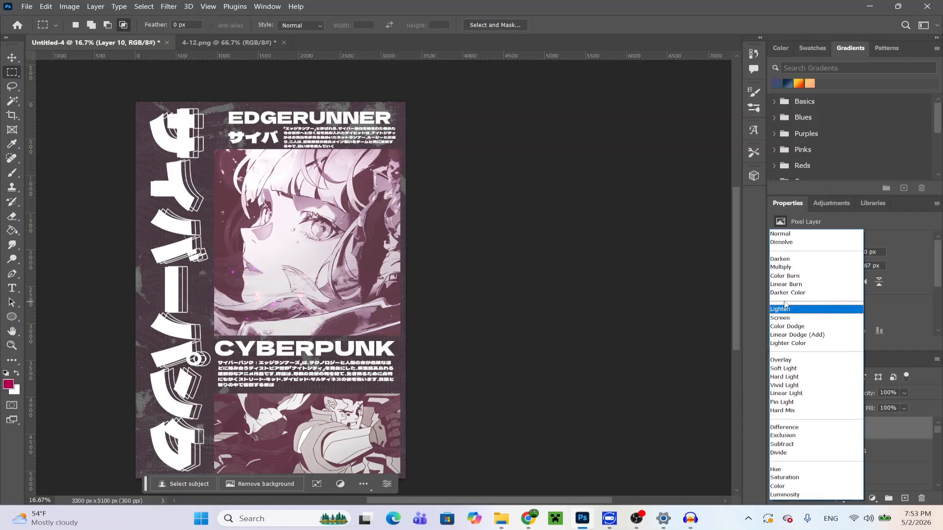
{"action": "left_click", "coordinate": [784, 308]}
{"action": "left_click", "coordinate": [12, 58]}
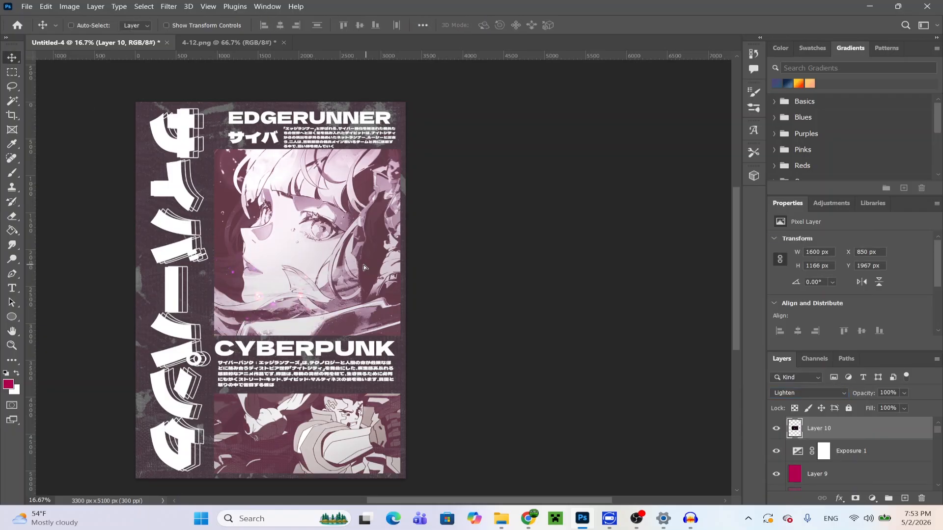
{"action": "mouse_move", "coordinate": [311, 244]}
{"action": "left_mouse_down"}
{"action": "mouse_move", "coordinate": [340, 256]}
{"action": "mouse_move", "coordinate": [323, 243]}
{"action": "left_mouse_up"}
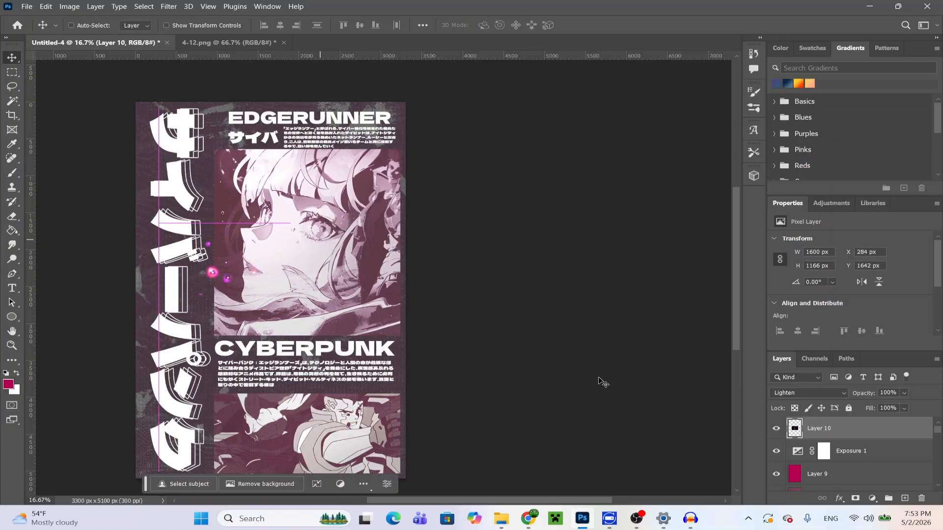
{"action": "left_click", "coordinate": [902, 393]}
{"action": "left_click", "coordinate": [883, 406]}
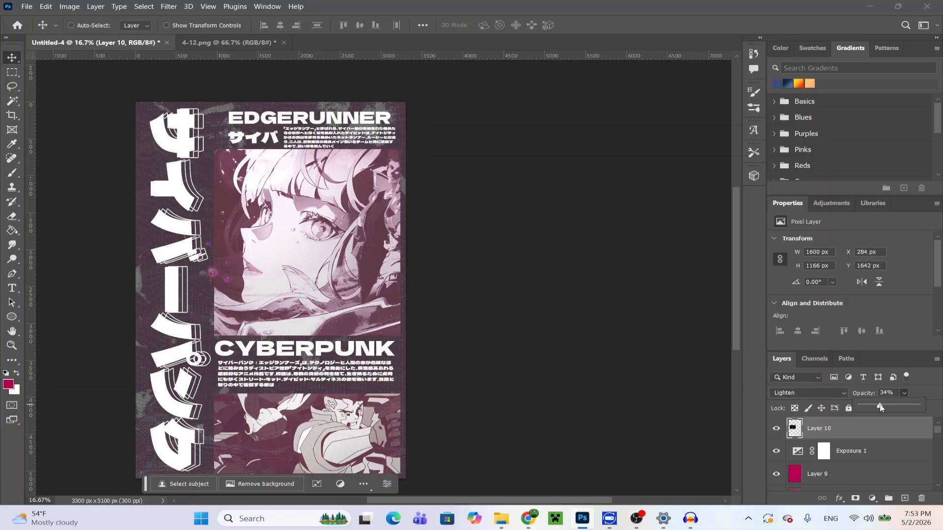
{"action": "mouse_move", "coordinate": [229, 294]}
{"action": "left_mouse_down"}
{"action": "mouse_move", "coordinate": [275, 309]}
{"action": "mouse_move", "coordinate": [228, 306]}
{"action": "left_mouse_up"}
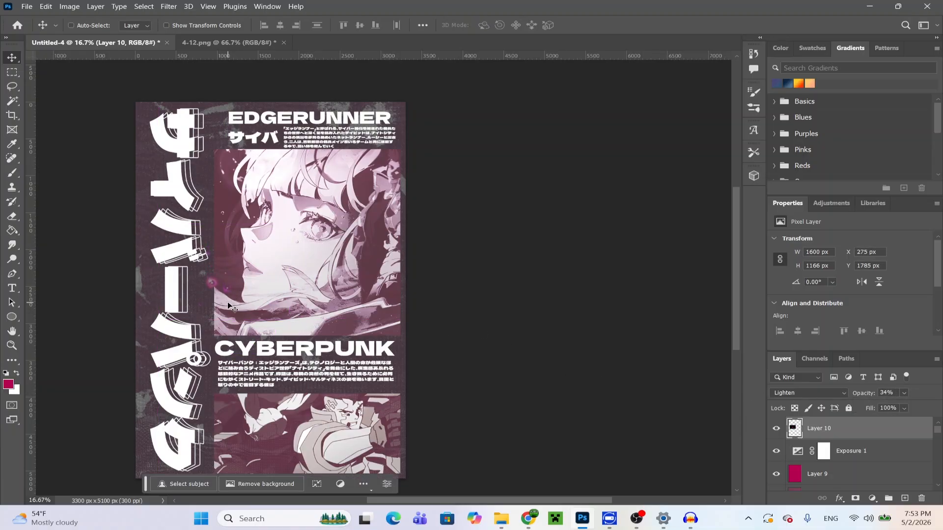
Step: Duplicate the light-particle layer twice, placing one copy at the poster's lower right and the other at its upper left
{"action": "key", "text": "ctrl+j"}
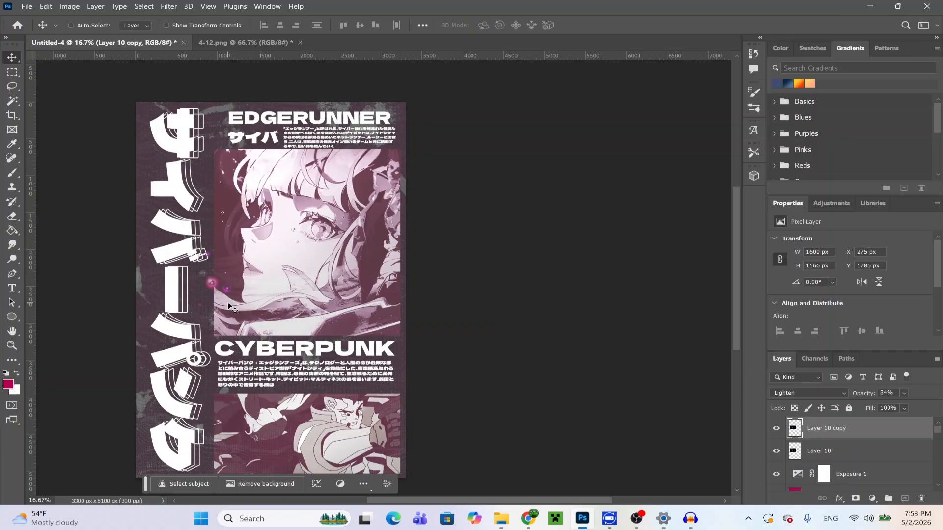
{"action": "left_click_drag", "start_coordinate": [226, 314], "coordinate": [194, 98]}
{"action": "key", "text": "ctrl+j"}
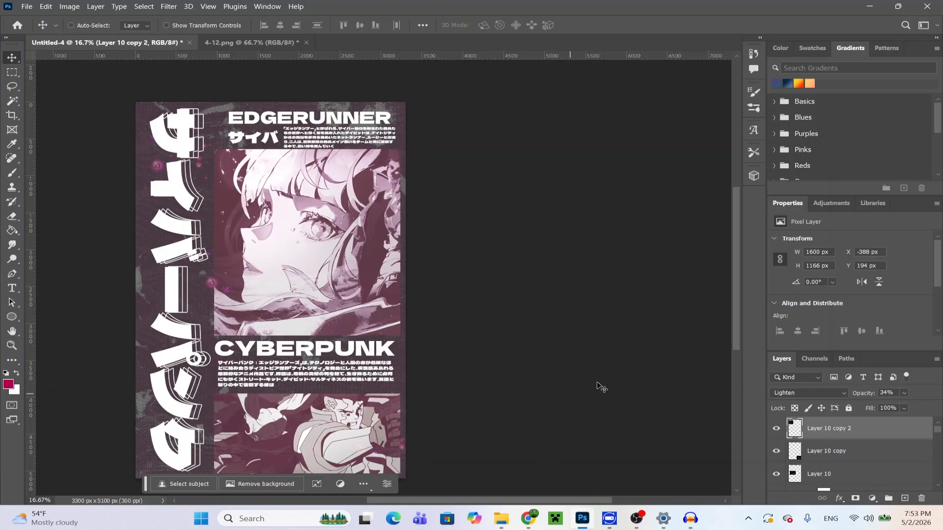
Step: Create a new top layer and fill it with the merged RGB poster image using Apply Image
{"action": "left_click", "coordinate": [905, 499]}
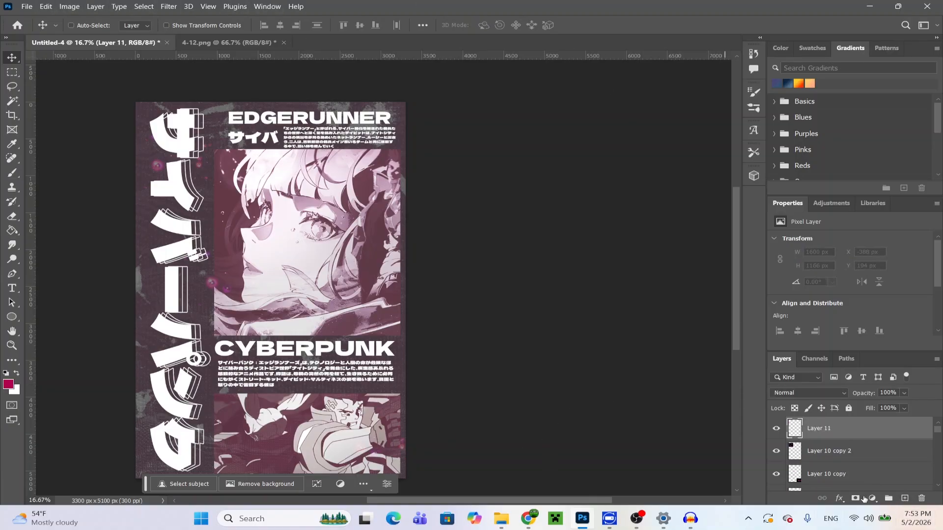
{"action": "left_click", "coordinate": [69, 6]}
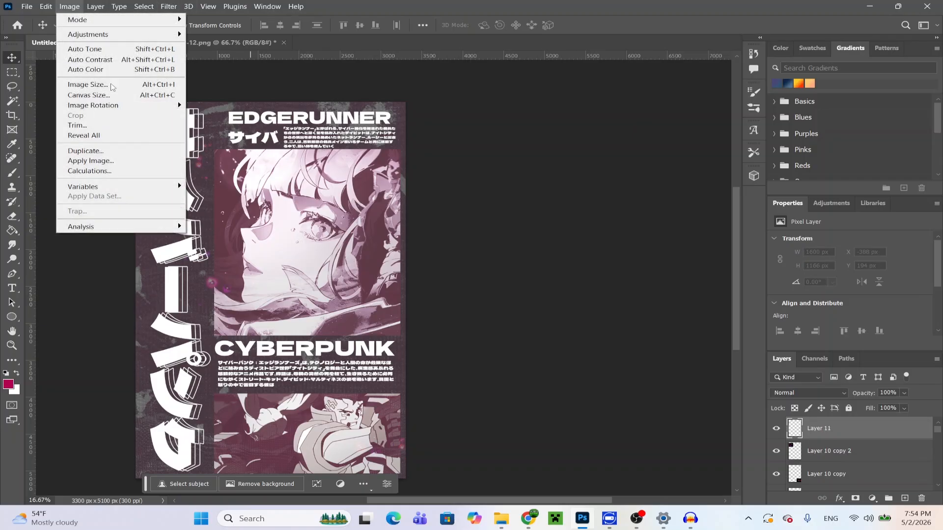
{"action": "left_click", "coordinate": [99, 162]}
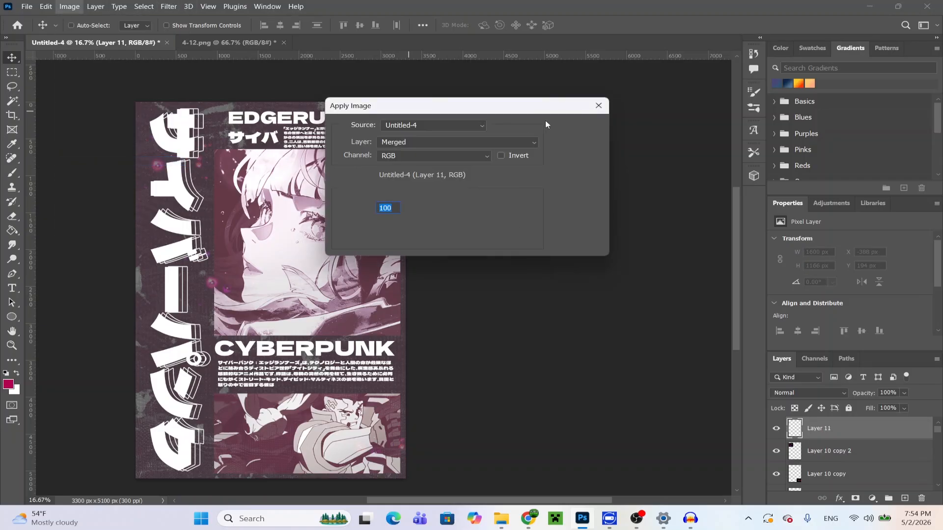
{"action": "left_click", "coordinate": [580, 133]}
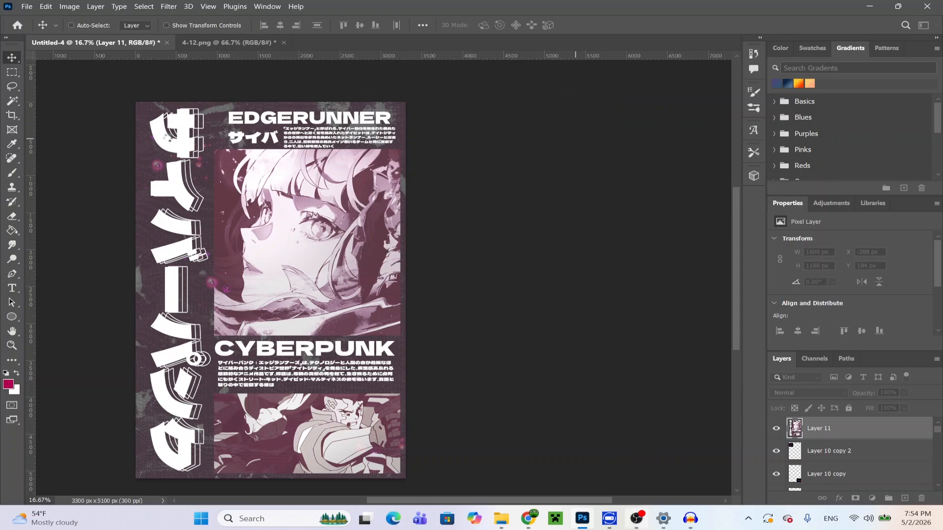
Step: Apply Smart Sharpen to the merged layer with amount 55%, radius 1.0 px and 10% noise reduction, removing Lens Blur
{"action": "left_click", "coordinate": [169, 6]}
{"action": "mouse_move", "coordinate": [245, 202]}
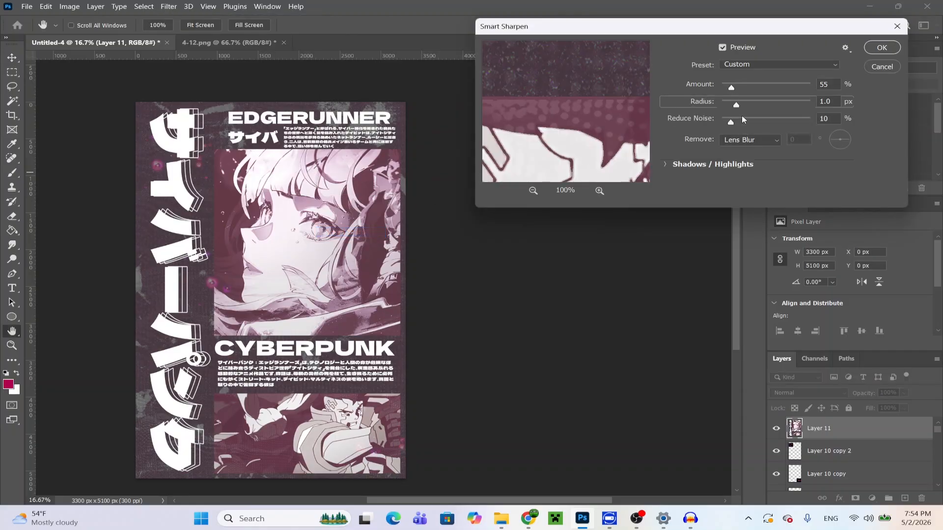
{"action": "left_click", "coordinate": [882, 47]}
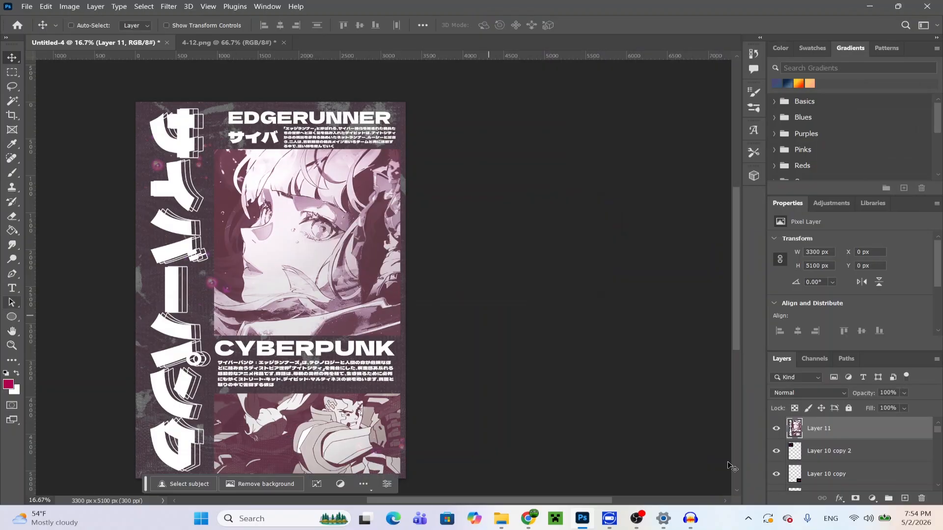
Step: Review the full layer stack and examine the overall poster composition
{"action": "scroll", "coordinate": [864, 461], "scroll_direction": "down", "scroll_amount": 3}
{"action": "scroll", "coordinate": [864, 461], "scroll_direction": "down", "scroll_amount": 5}
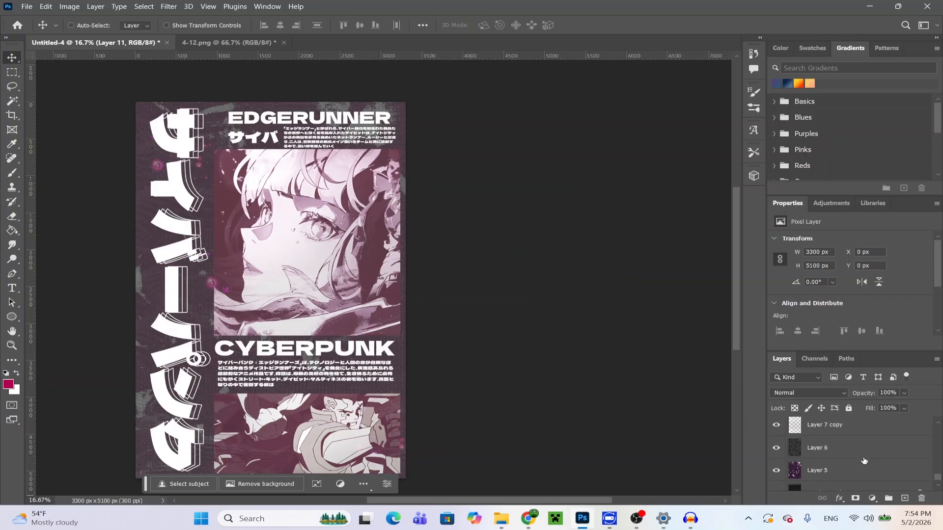
{"action": "scroll", "coordinate": [863, 461], "scroll_direction": "up", "scroll_amount": 5}
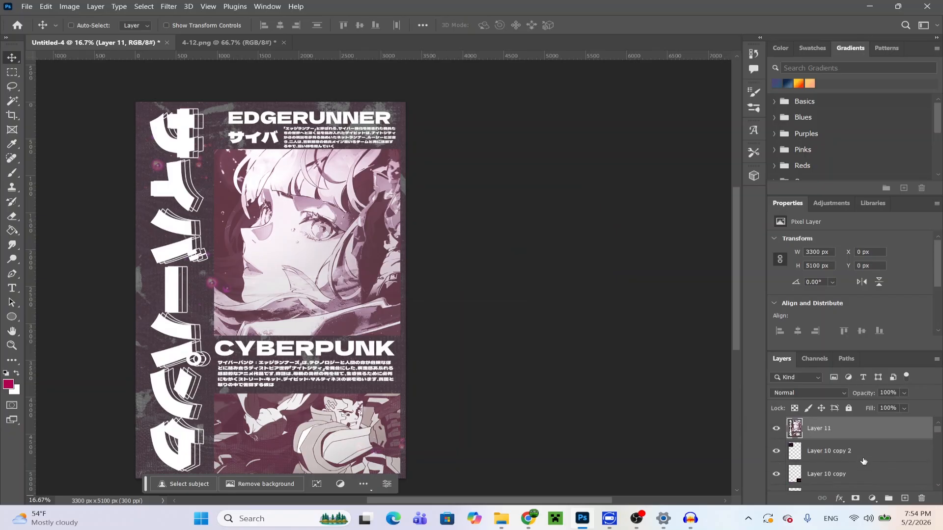
{"action": "scroll", "coordinate": [863, 461], "scroll_direction": "down", "scroll_amount": 1}
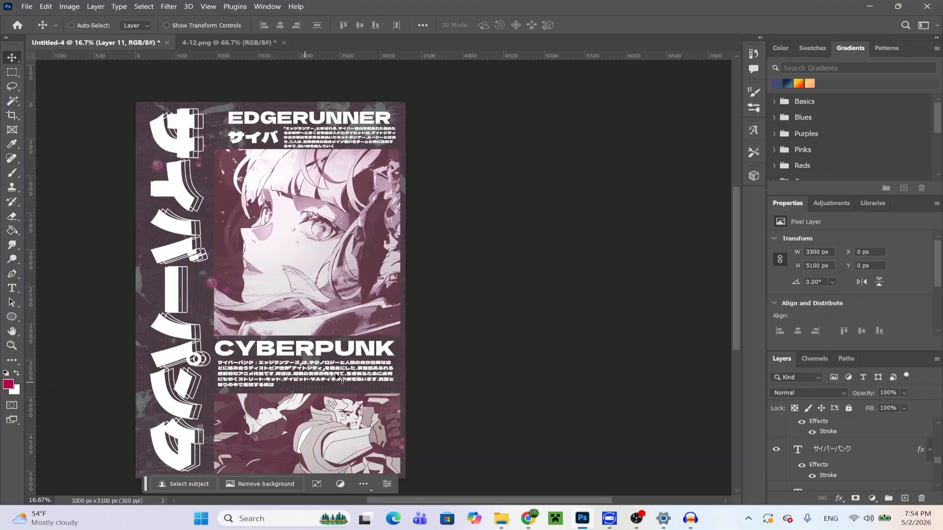
{"action": "scroll", "coordinate": [869, 462], "scroll_direction": "up", "scroll_amount": 3}
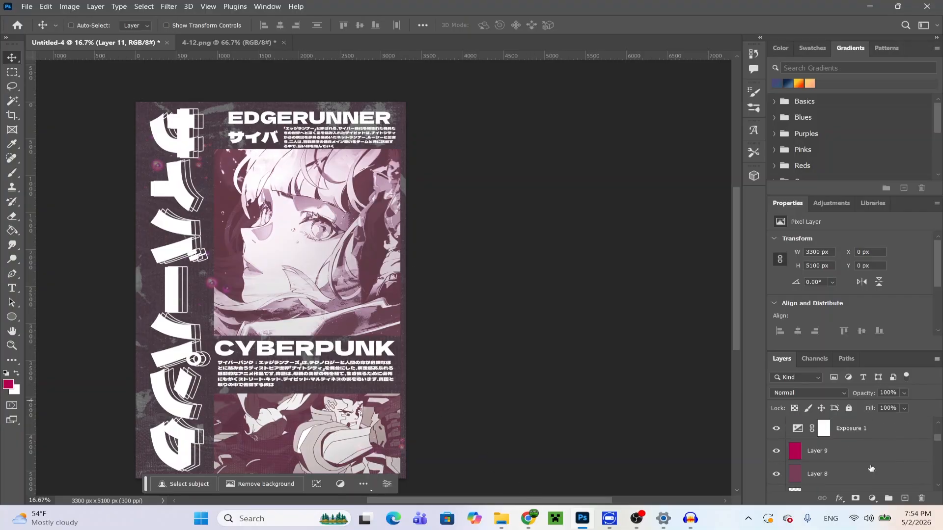
{"action": "scroll", "coordinate": [866, 454], "scroll_direction": "up", "scroll_amount": 3}
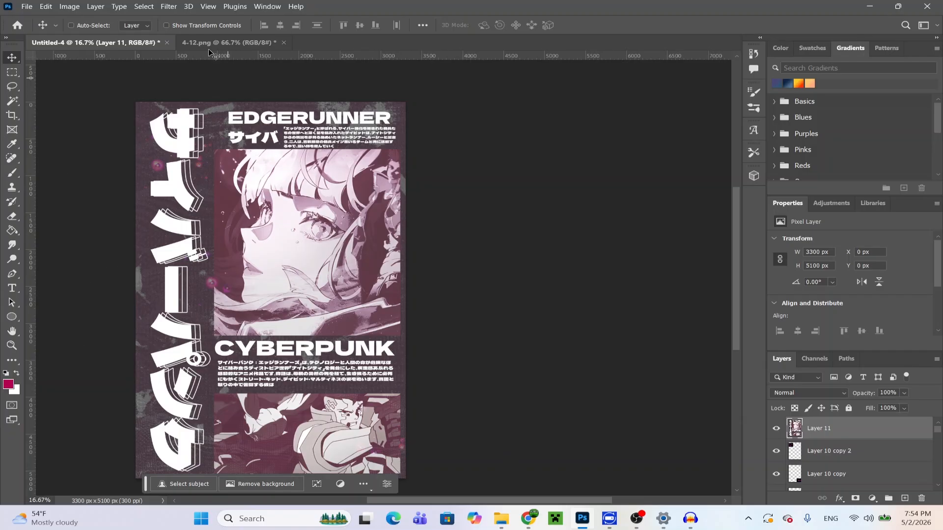
{"action": "scroll", "coordinate": [322, 332], "scroll_direction": "down", "scroll_amount": 2}
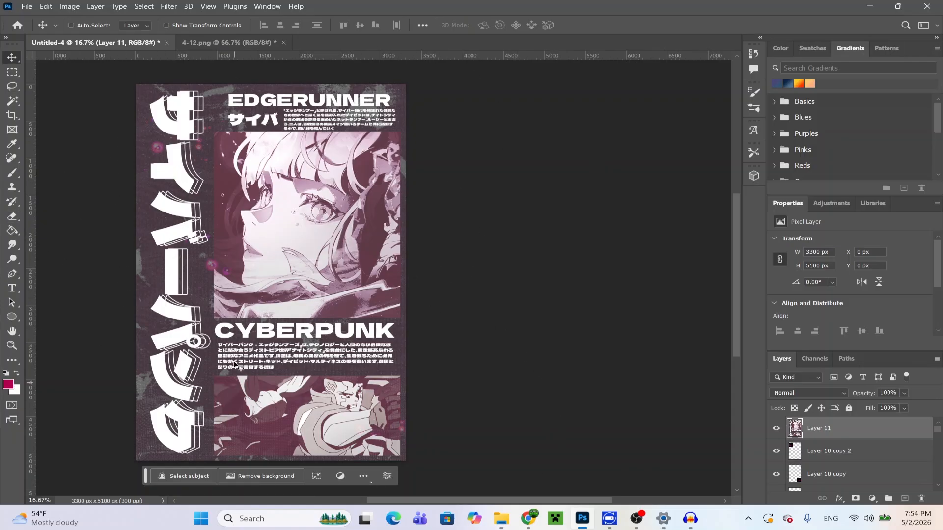
{"action": "left_click_drag", "start_coordinate": [404, 501], "coordinate": [363, 501]}
{"action": "scroll", "coordinate": [284, 341], "scroll_direction": "up", "scroll_amount": 1}
{"action": "scroll", "coordinate": [284, 342], "scroll_direction": "down", "scroll_amount": 2}
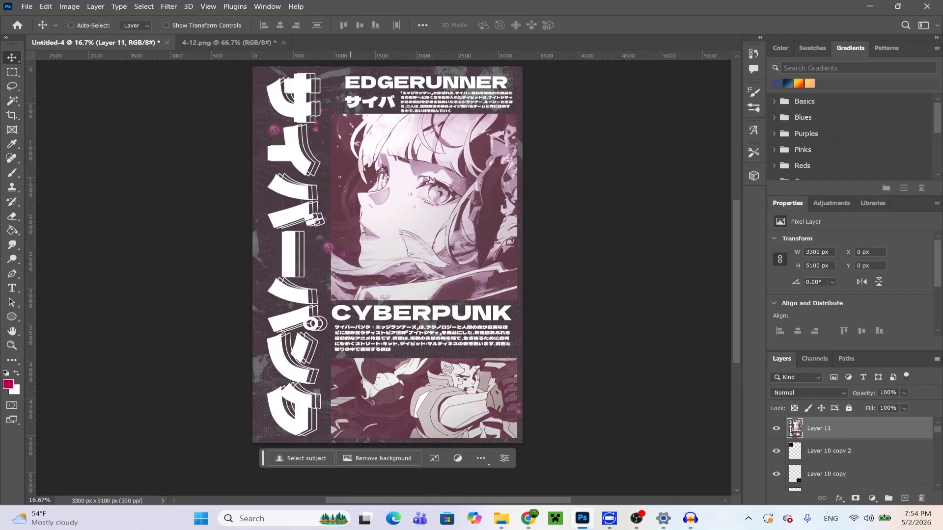
{"action": "left_click_drag", "start_coordinate": [346, 501], "coordinate": [311, 500]}
{"action": "scroll", "coordinate": [234, 331], "scroll_direction": "up", "scroll_amount": 1}
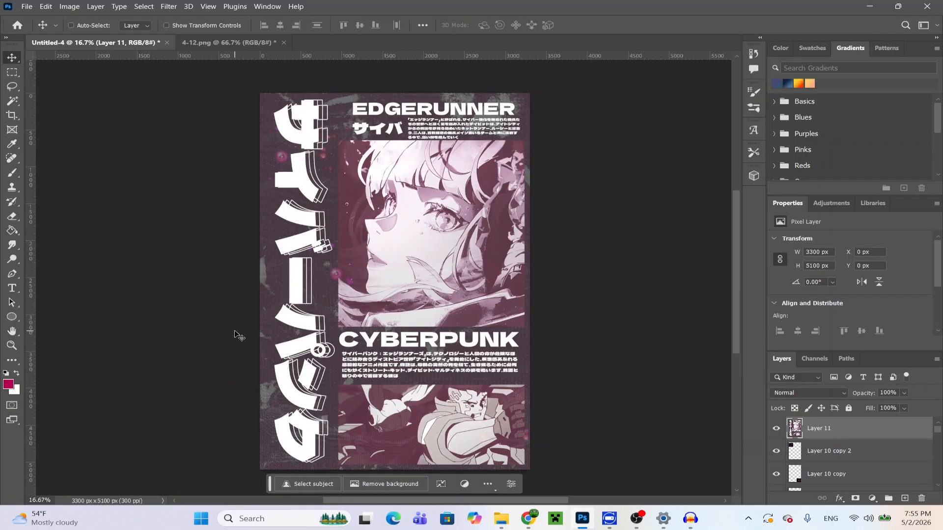